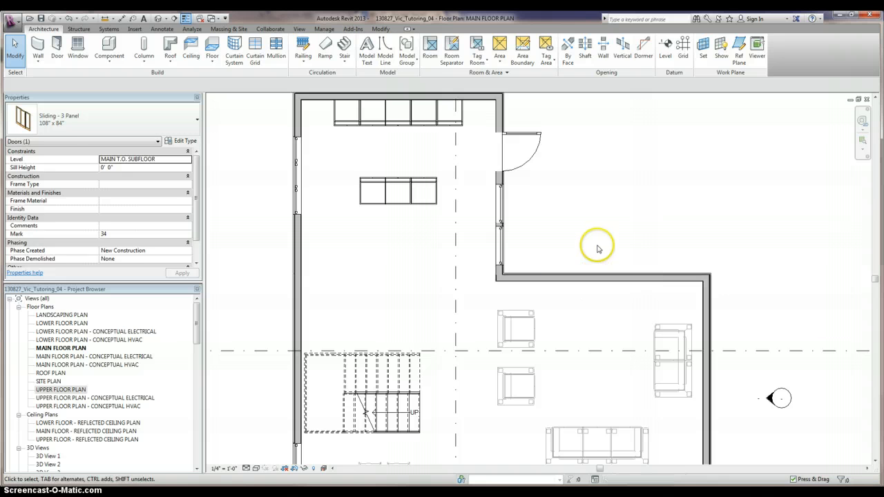
Place a Sliding - 3 Panel 108" x 84" door in the horizontal exterior wall above the living-room armchairs
left_click(58, 50)
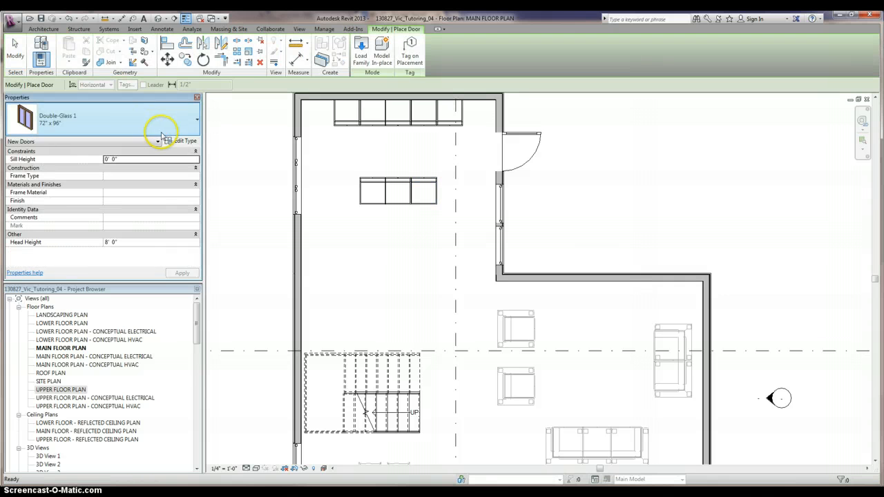
left_click(186, 127)
left_click_drag(195, 181, 192, 249)
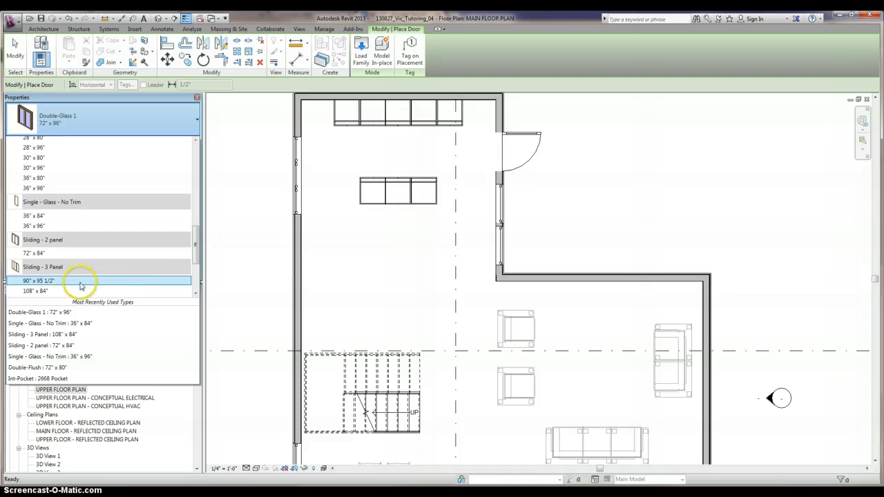
left_click_drag(197, 251, 191, 262)
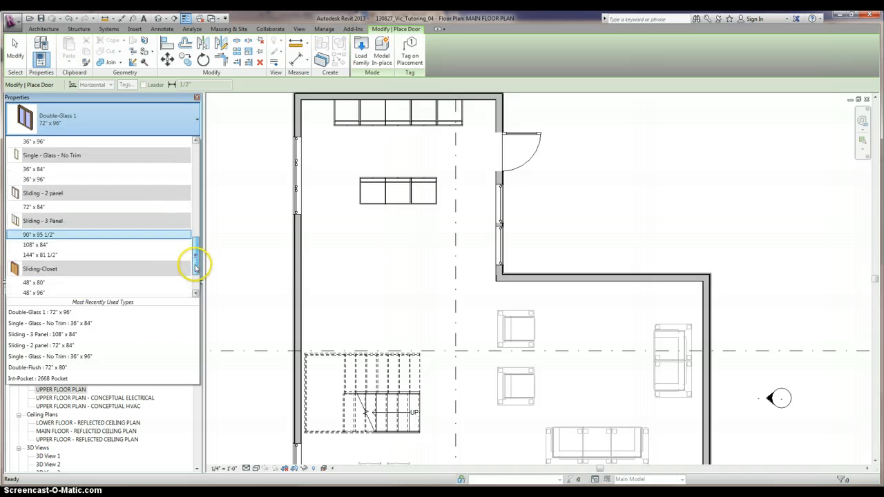
left_click(116, 241)
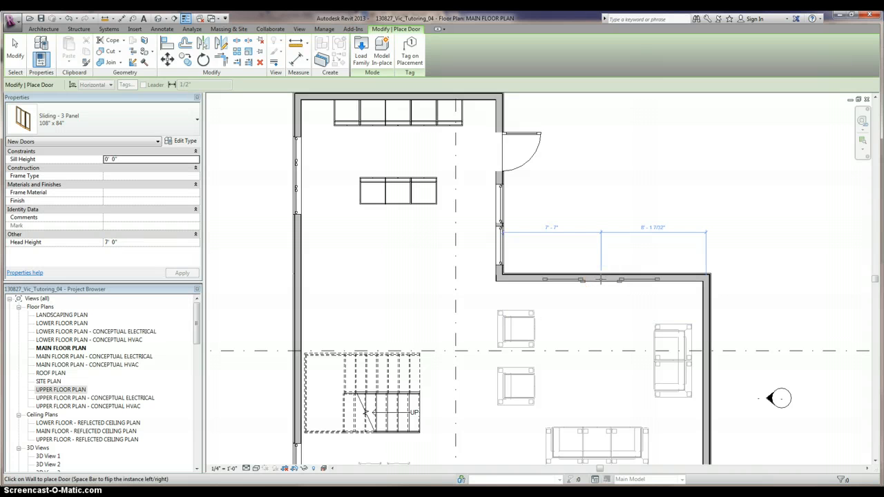
left_click(15, 49)
Open the north elevation and examine the three-panel sliding door there
scroll(420, 308, "down", 1)
scroll(419, 308, "down", 2)
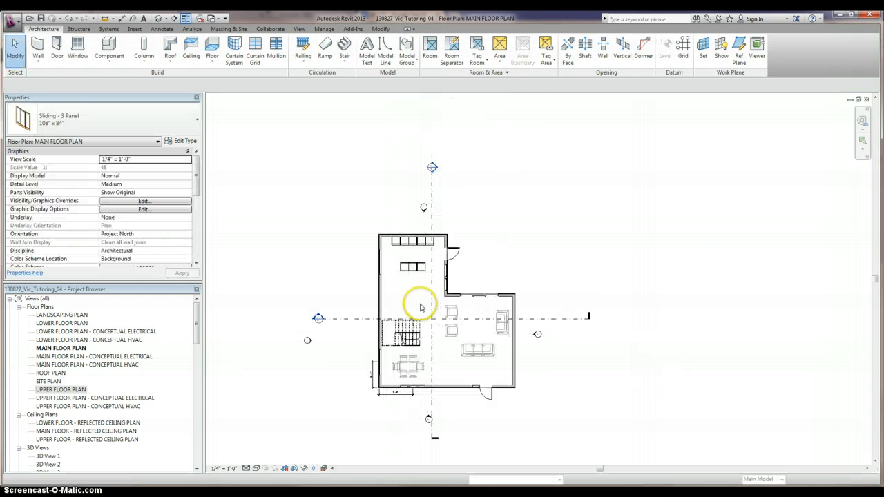
left_click(423, 209)
double_click(425, 212)
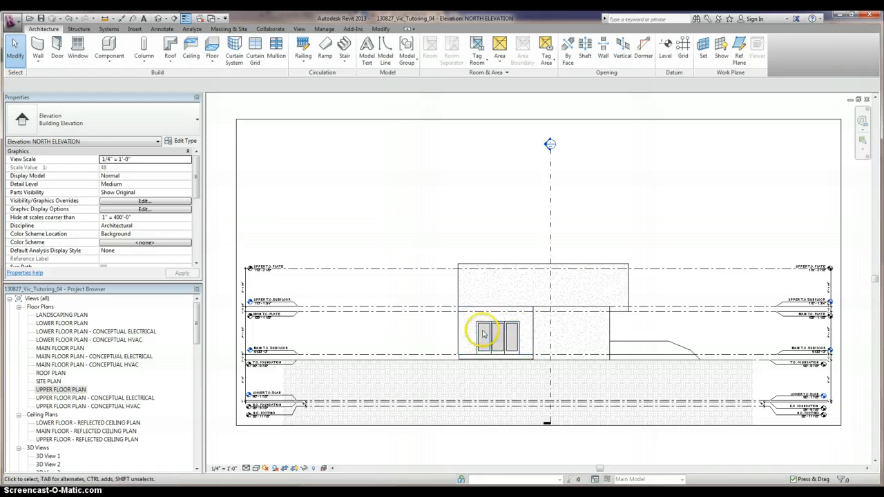
scroll(482, 330, "up", 2)
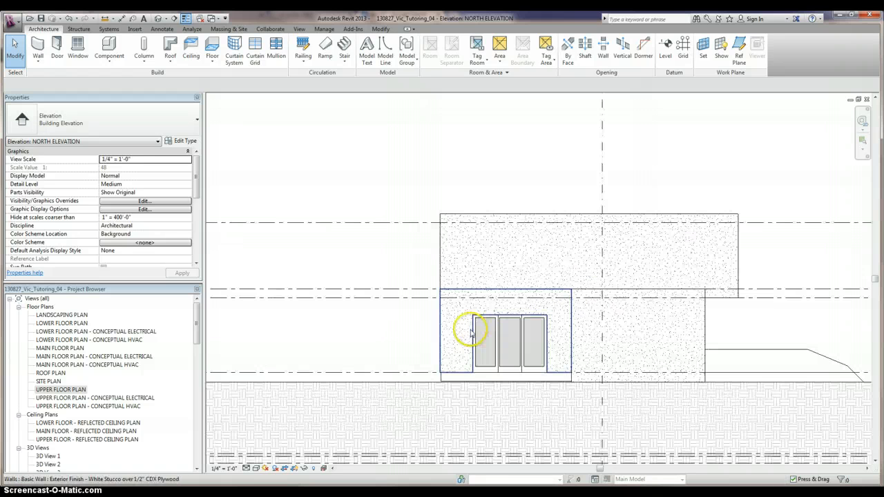
Open the upper floor plan, and from its elevation marker open the south elevation showing the whole facade
double_click(60, 390)
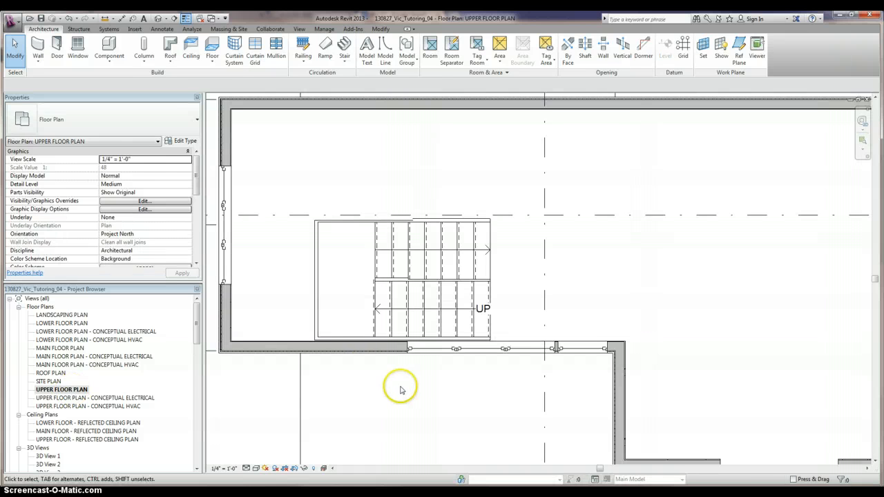
scroll(392, 201, "down", 3)
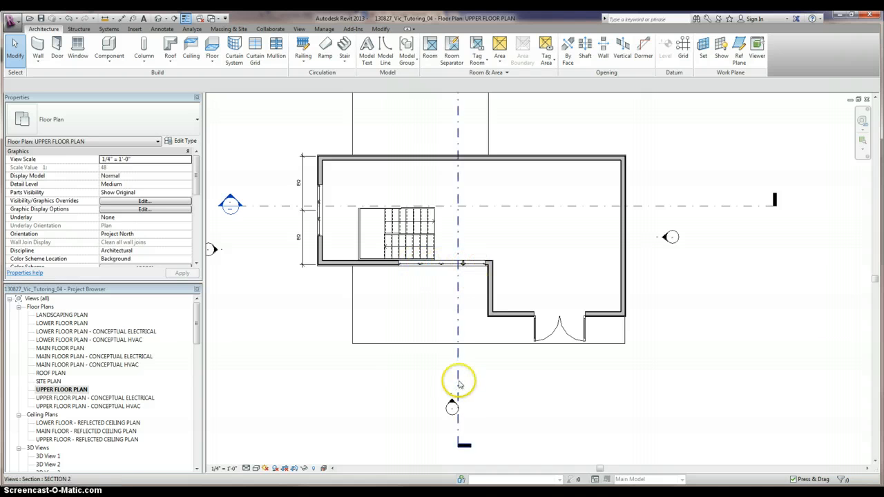
double_click(452, 403)
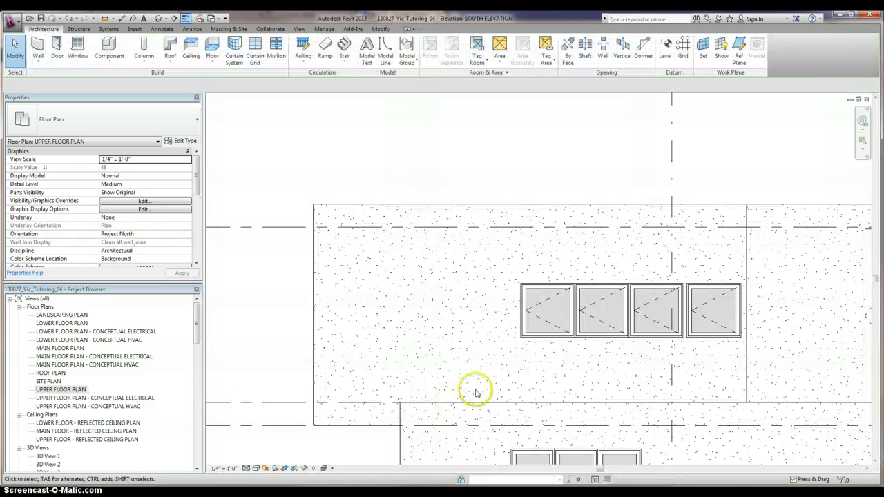
scroll(425, 308, "down", 3)
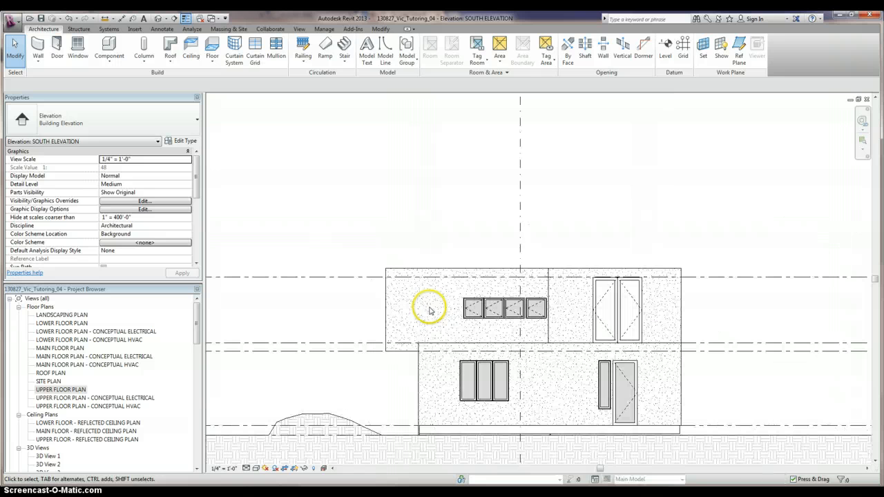
Change the upper-floor casement window nearest the wall corner to the All-In-One Window type Fixed 30" x 60"
left_click(474, 310)
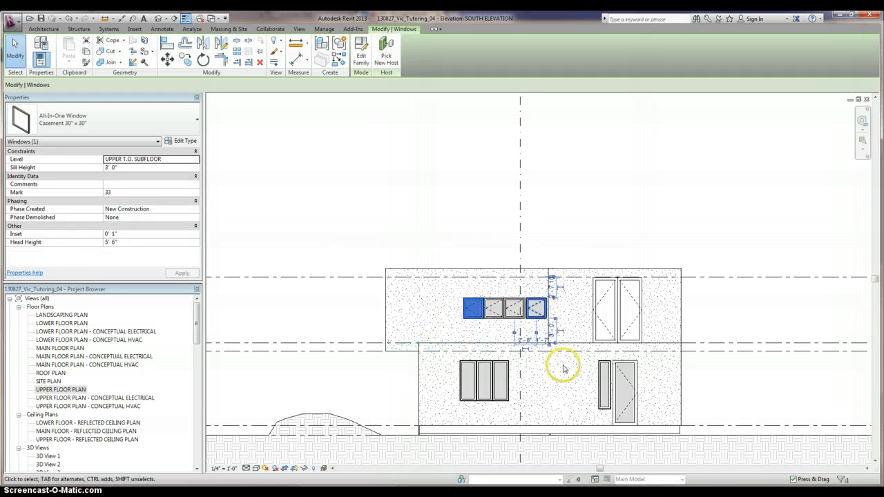
left_click(142, 114)
left_click_drag(195, 175, 197, 207)
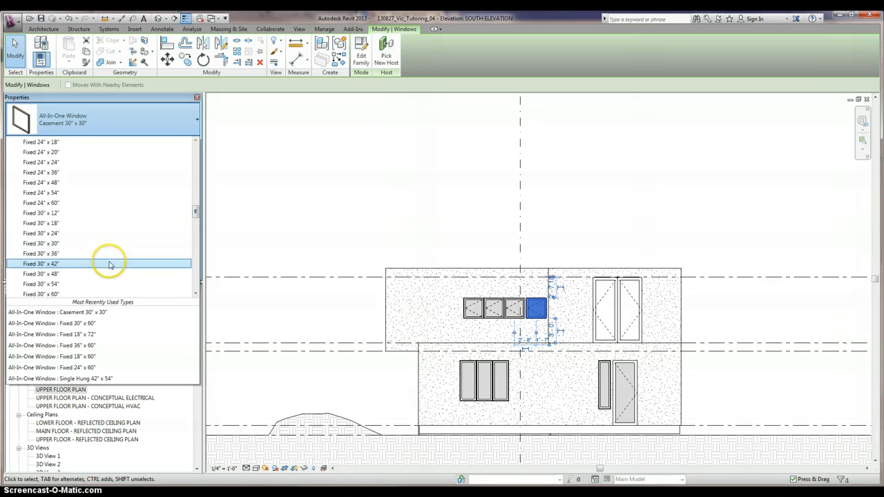
left_click(109, 293)
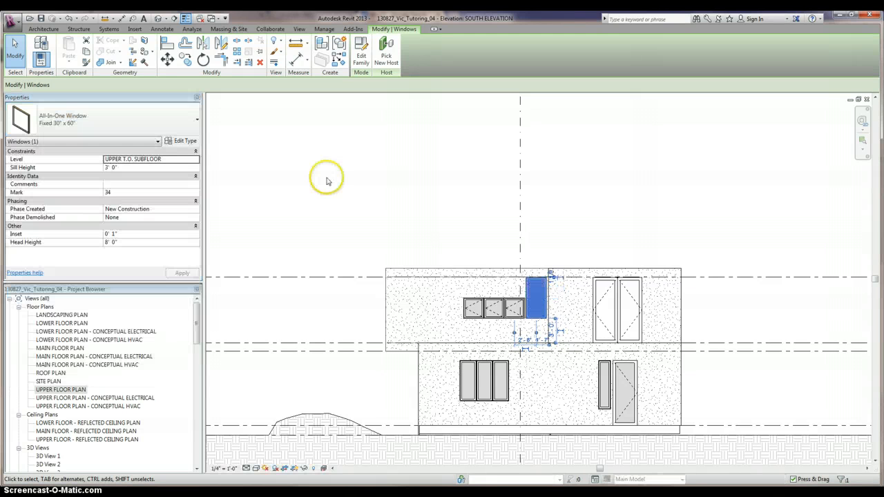
left_click(527, 307)
key("Escape")
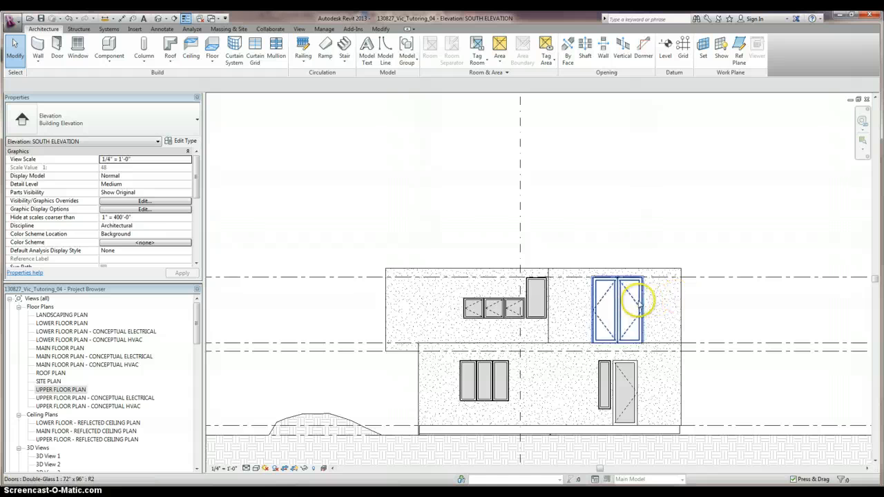
Check the head height of the tall fixed window beside the three upper-floor casement windows
scroll(521, 304, "up", 1)
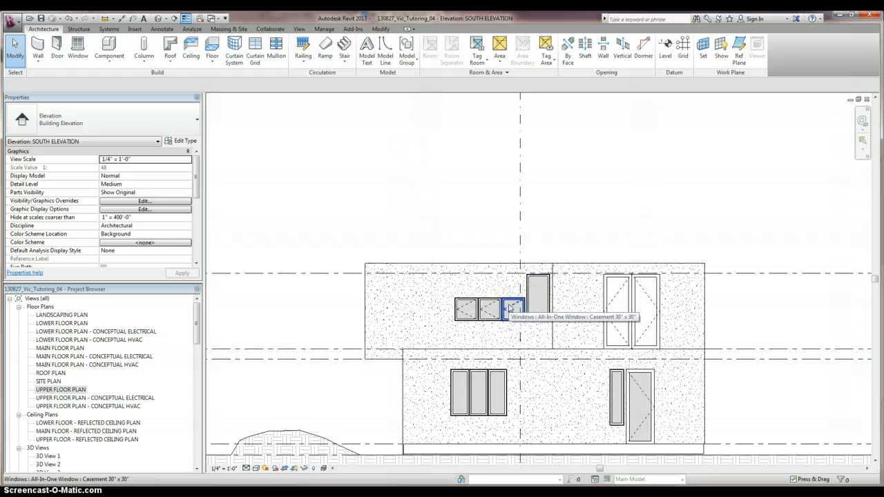
left_click(509, 310)
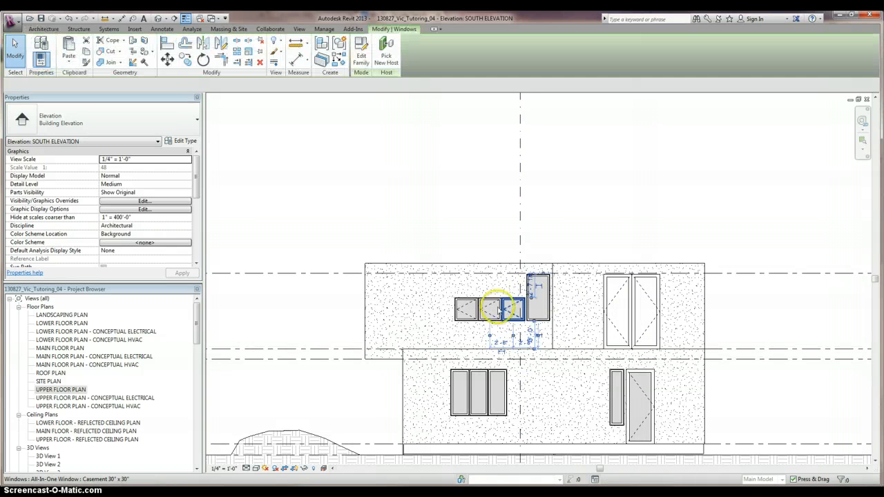
left_click(489, 310, "ctrl")
left_click(467, 307, "ctrl")
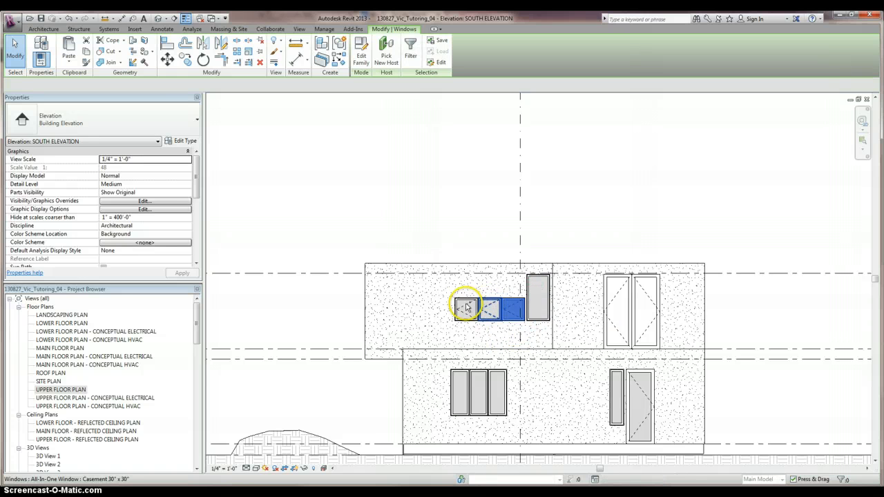
left_click(544, 280)
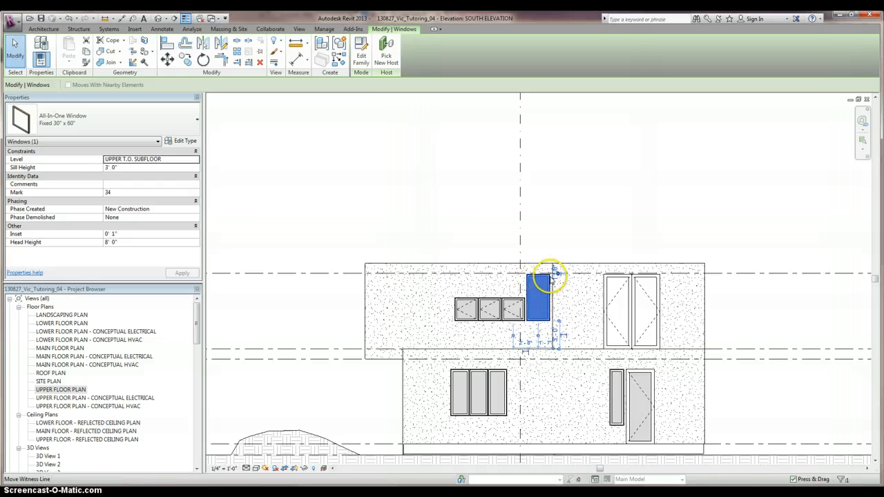
Set the head height of the three upper-floor casement windows to 8' 0" and view the result in 3D View 2
left_click(514, 308)
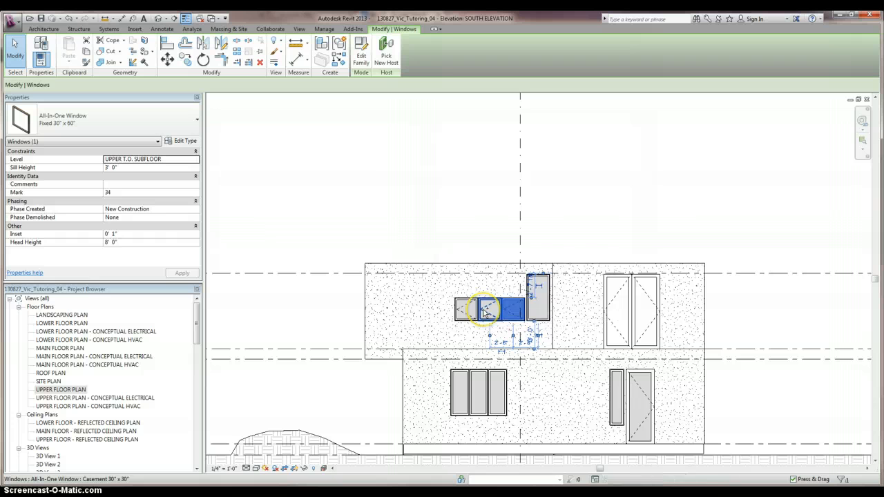
left_click(489, 310, "ctrl")
left_click(464, 312, "ctrl")
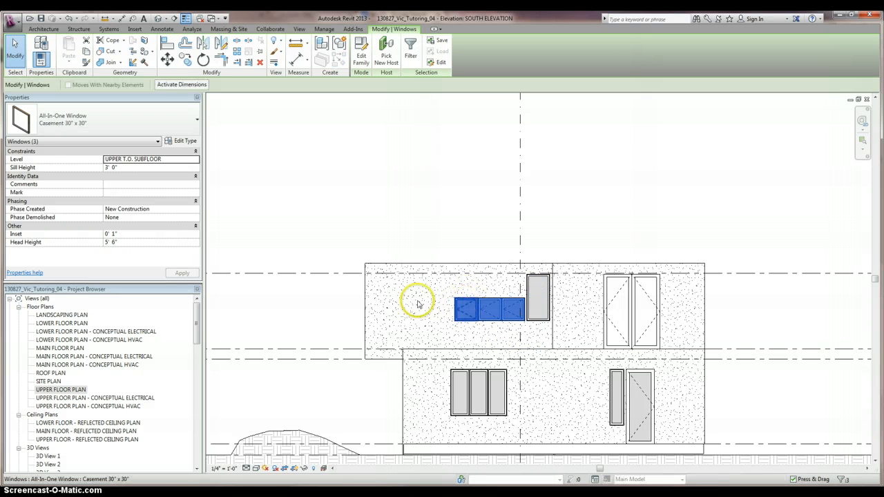
left_click(135, 245)
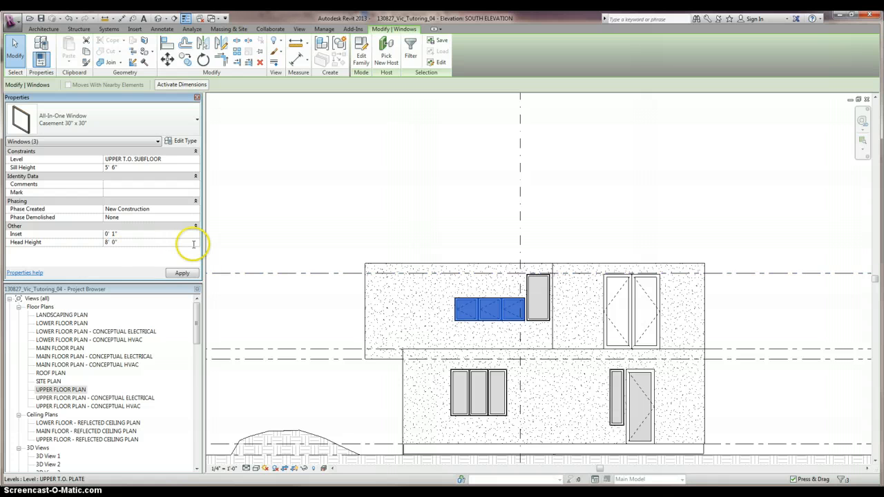
left_click(275, 317)
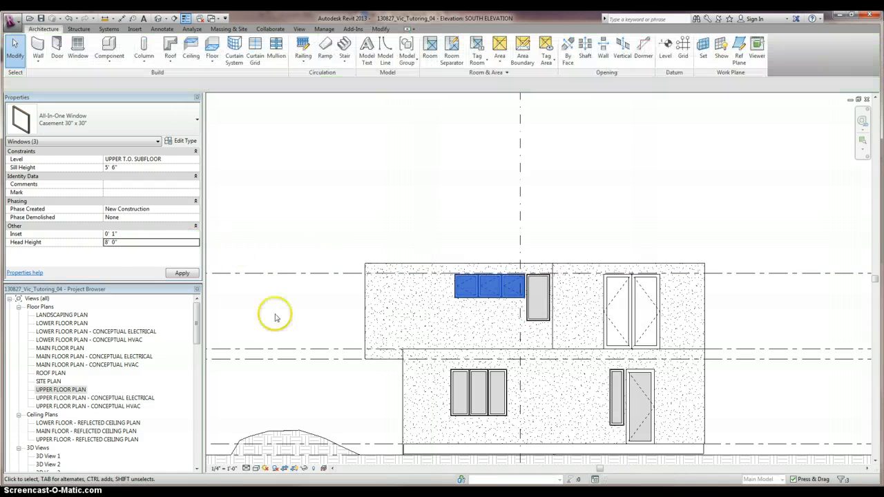
double_click(50, 463)
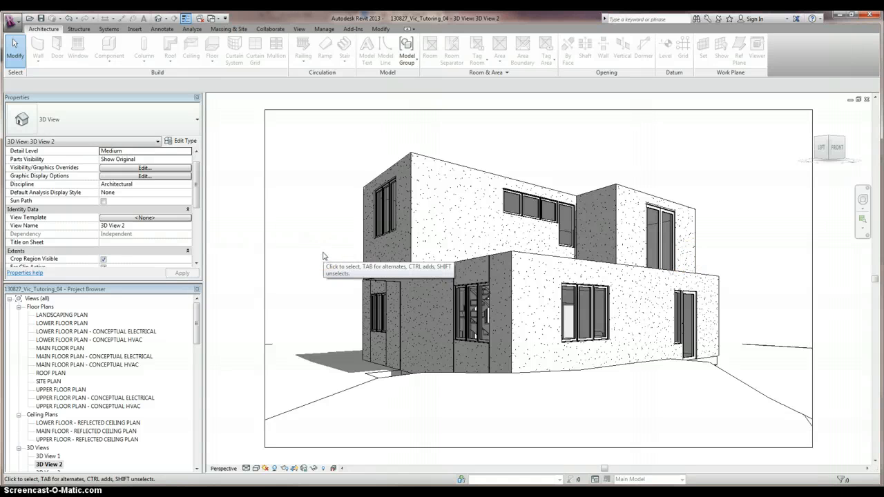
Open the main floor plan and start a wall of type Interior - 3 1/2" Wood Framing - Double 1/2" Gyp
double_click(61, 349)
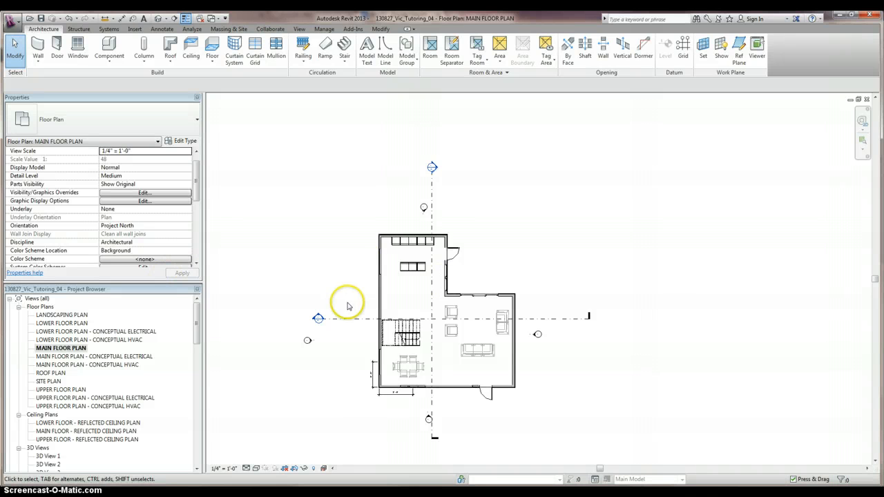
scroll(348, 305, "up", 3)
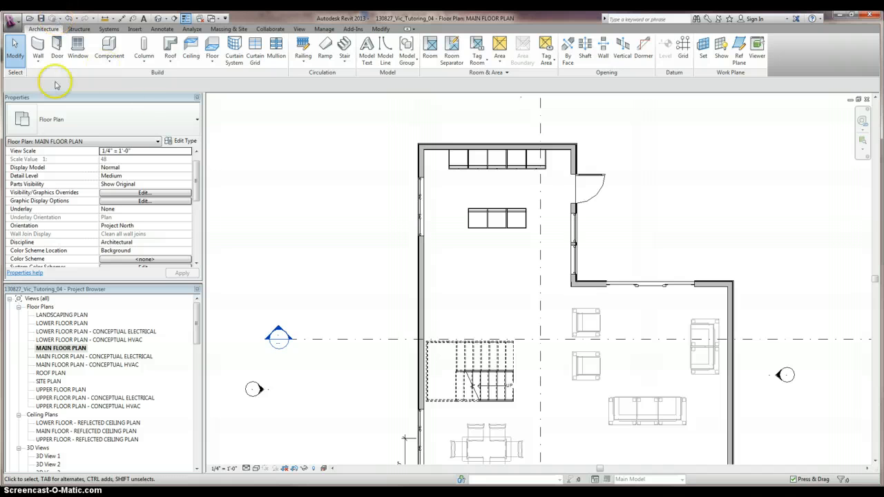
left_click(38, 47)
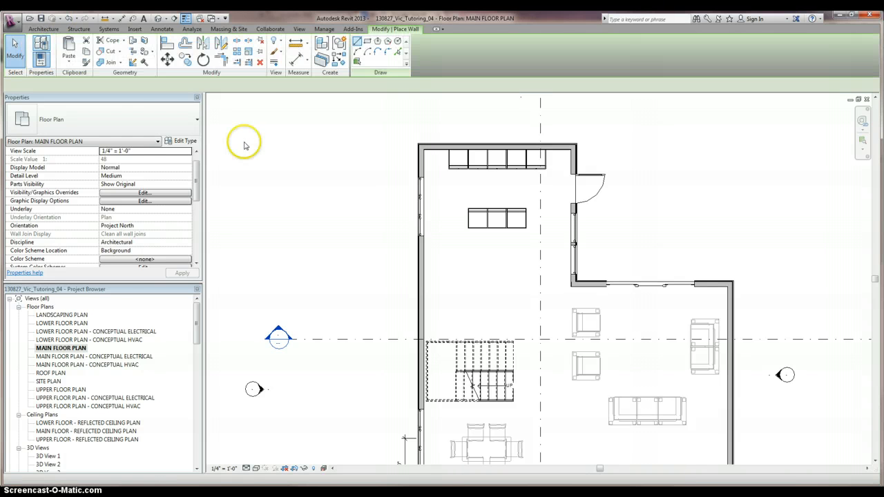
left_click(194, 132)
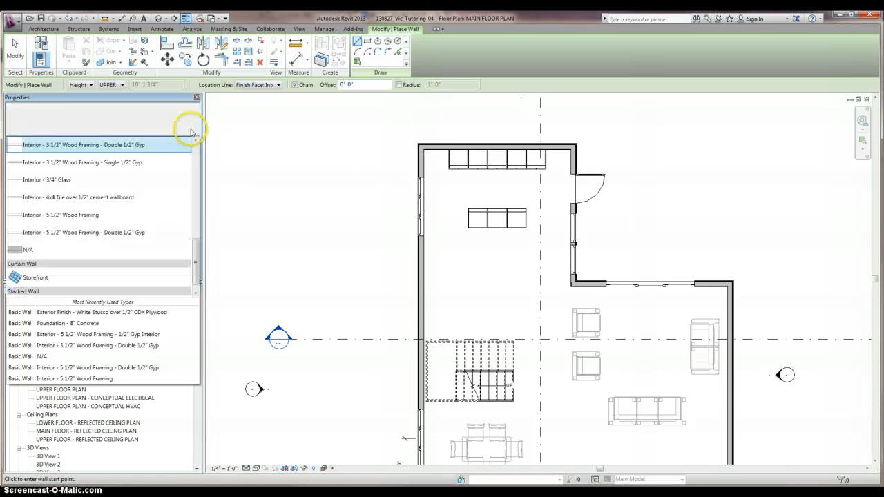
left_click_drag(196, 249, 197, 239)
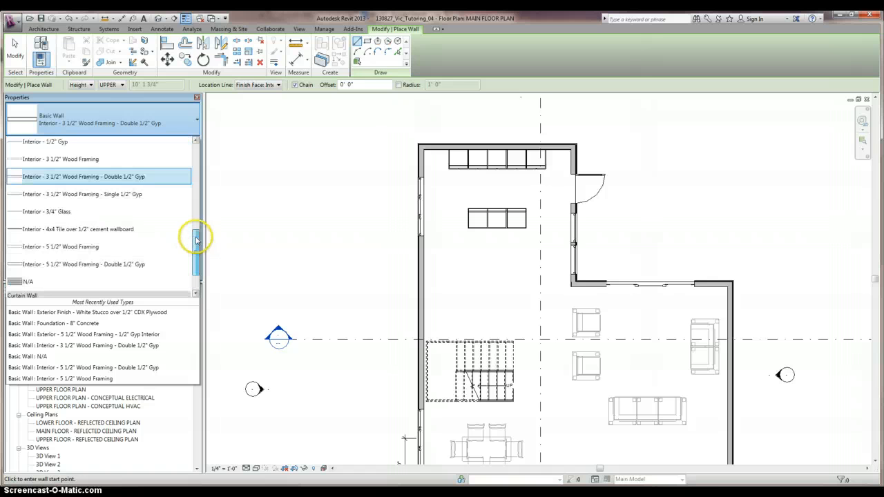
left_click(155, 178)
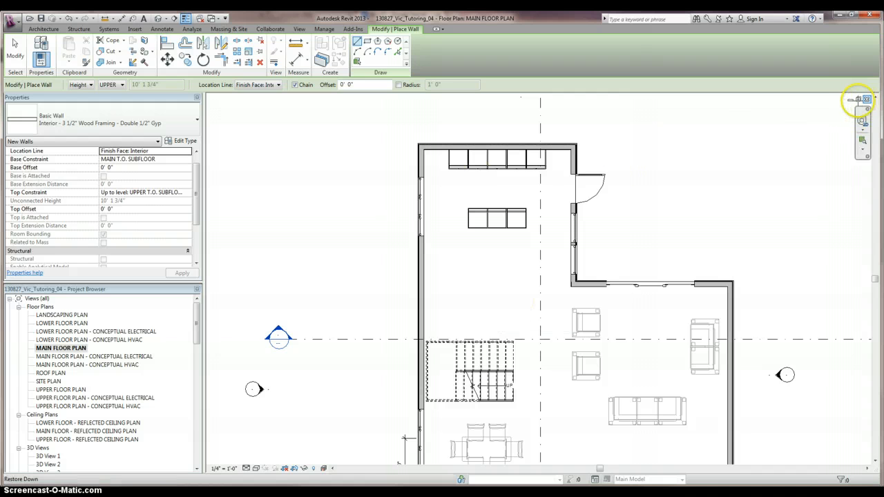
left_click(858, 99)
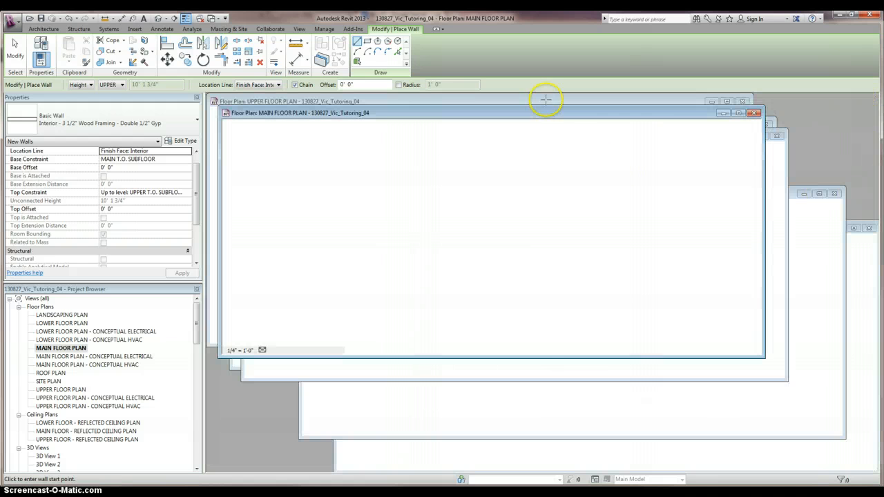
left_click(739, 111)
scroll(783, 198, "down", 2)
left_click(291, 119)
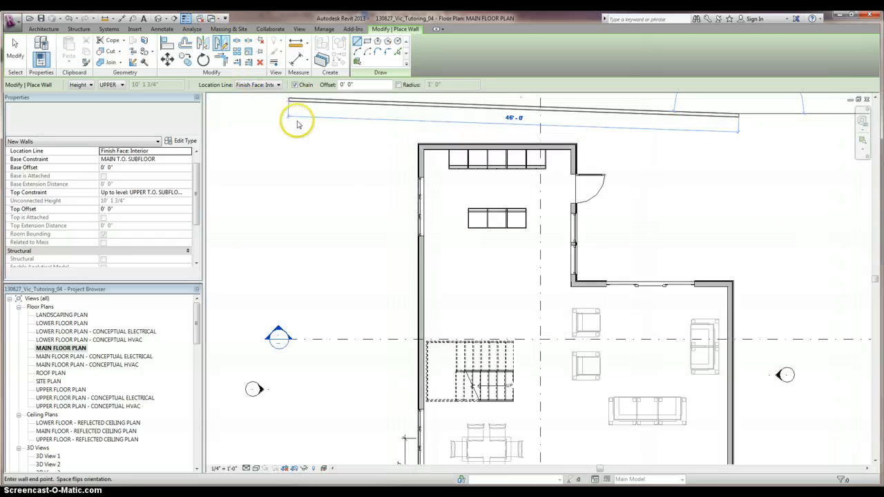
left_click(13, 44)
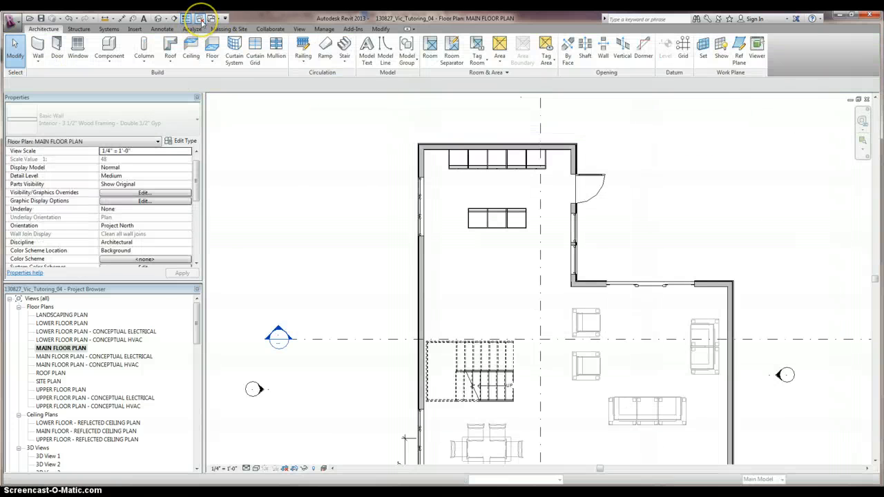
Close all hidden view windows and restore the main floor plan's window to its smaller floating size
left_click(201, 20)
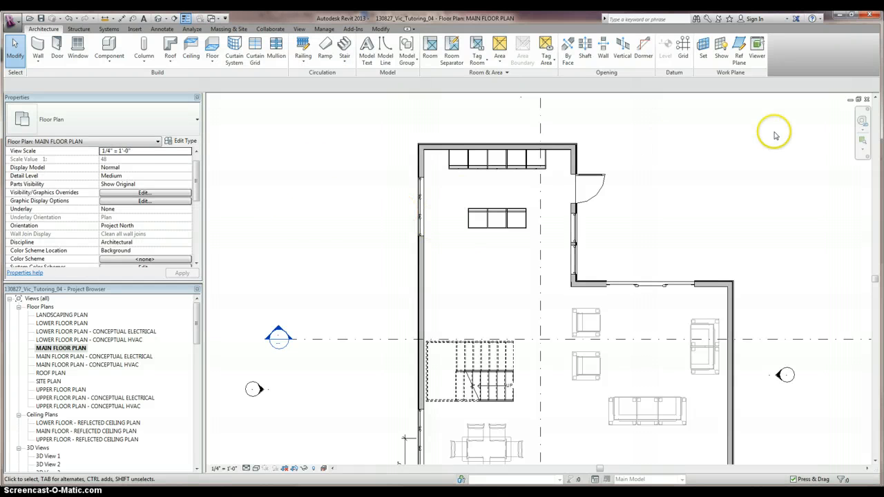
left_click(859, 101)
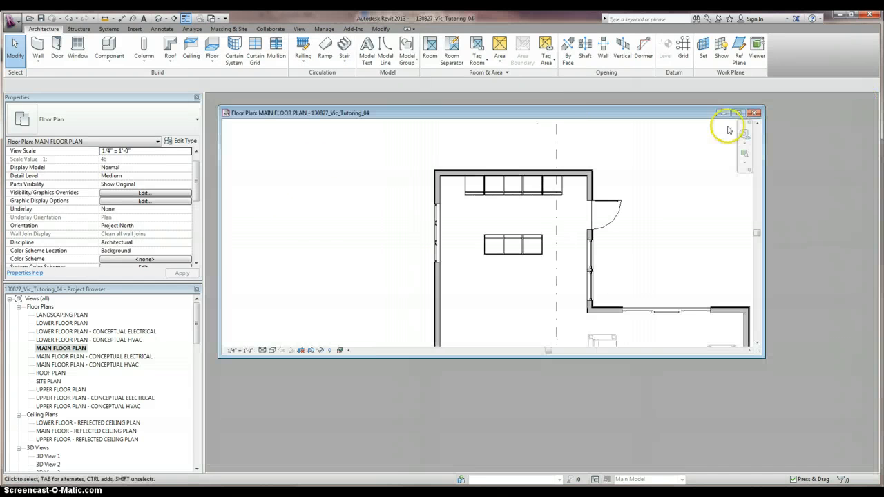
Reposition and resize the main floor plan window to about half the drawing area and fit the whole plan in it
left_click_drag(584, 116, 700, 100)
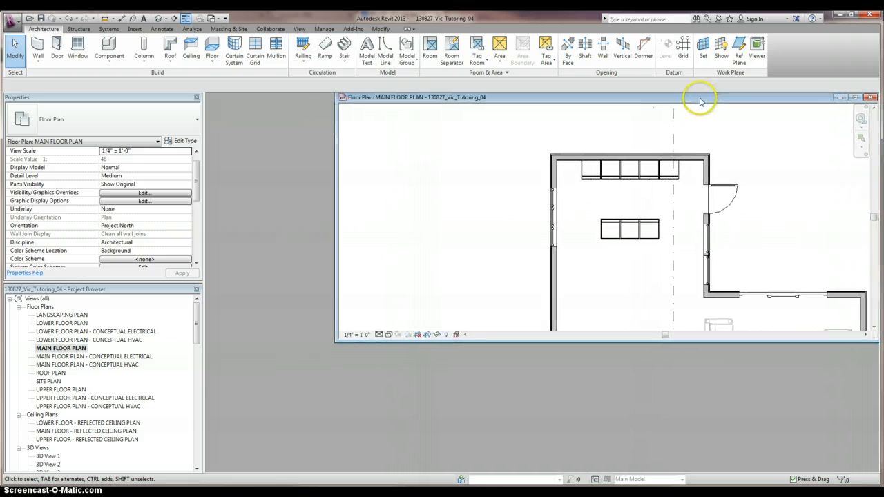
left_click_drag(337, 340, 418, 469)
key("z")
key("f")
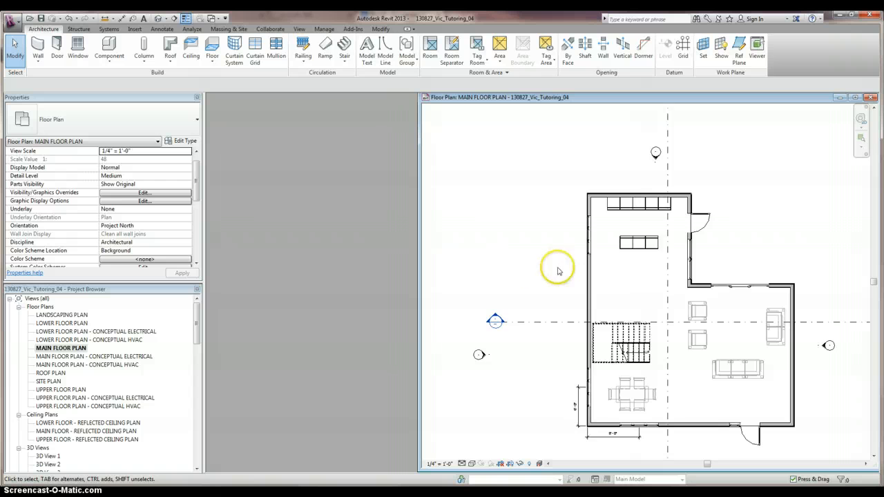
Open the Section 2 view from its vertical section line in the main floor plan
scroll(559, 272, "down", 2)
left_click(595, 207)
right_click(595, 213)
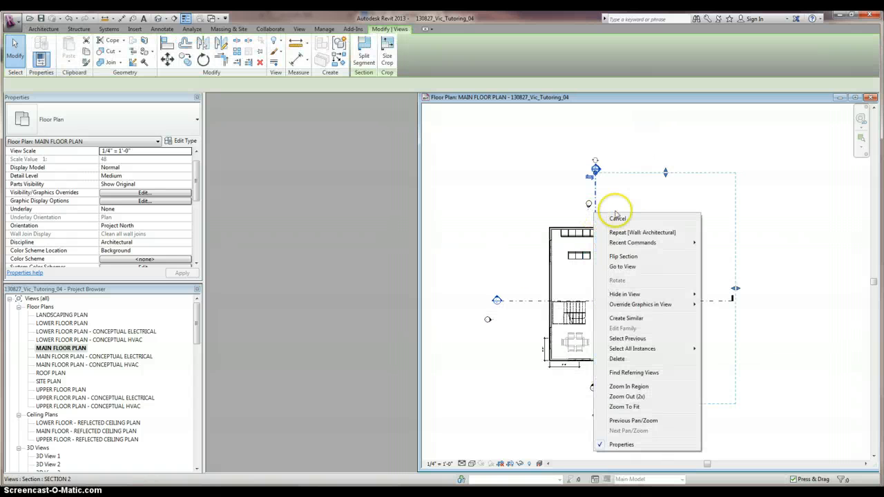
left_click(596, 211)
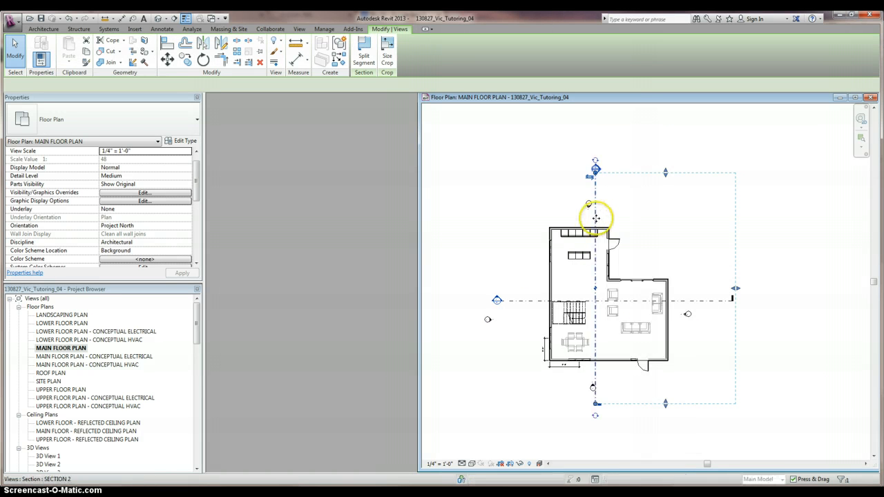
right_click(596, 217)
left_click(637, 272)
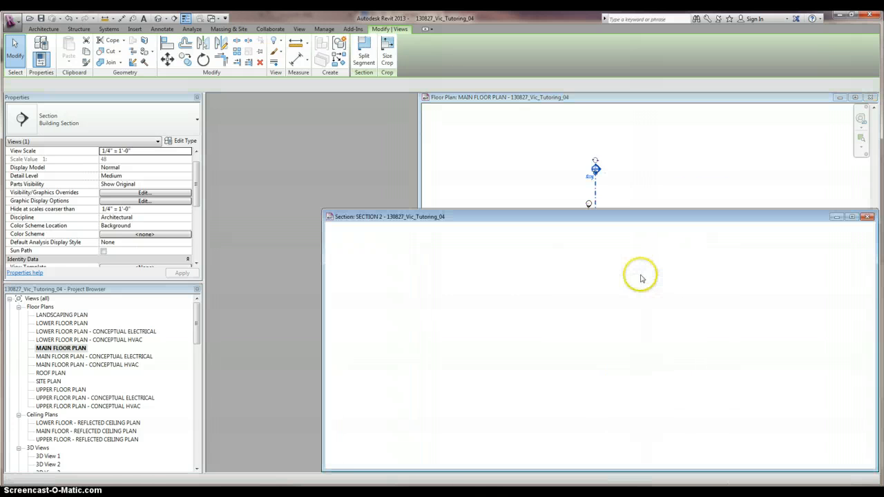
Move and narrow the Section 2 window so it sits beside the main floor plan window
left_click_drag(592, 214, 479, 104)
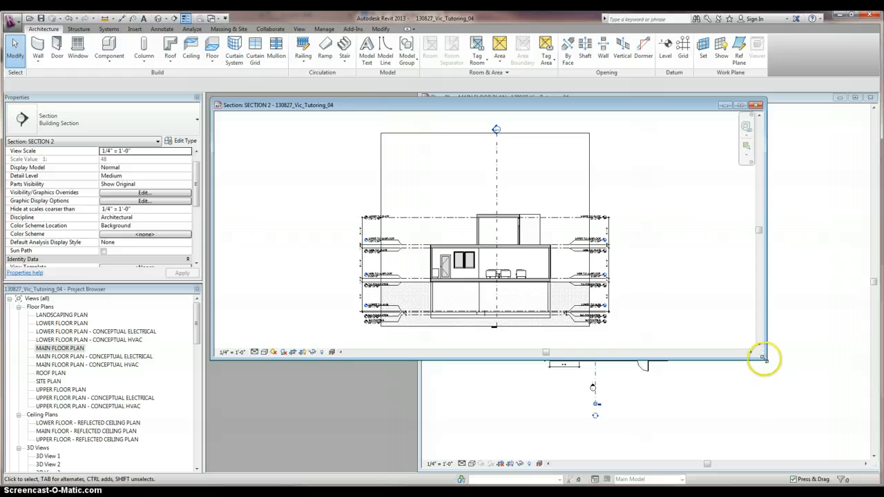
mouse_move(763, 358)
left_mouse_down()
mouse_move(539, 464)
mouse_move(496, 475)
mouse_move(458, 466)
left_mouse_up()
left_click_drag(361, 108, 358, 105)
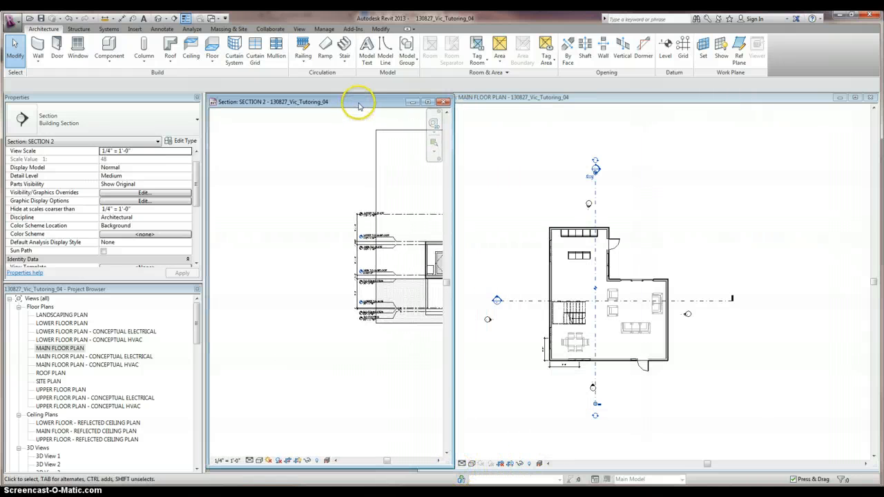
Examine the level lines in Section 2, especially Main T.O. Subfloor, Main T.O. Plate and Upper T.O. Subfloor
scroll(387, 259, "up", 2)
middle_click_drag(390, 264, 284, 268)
scroll(242, 266, "up", 2)
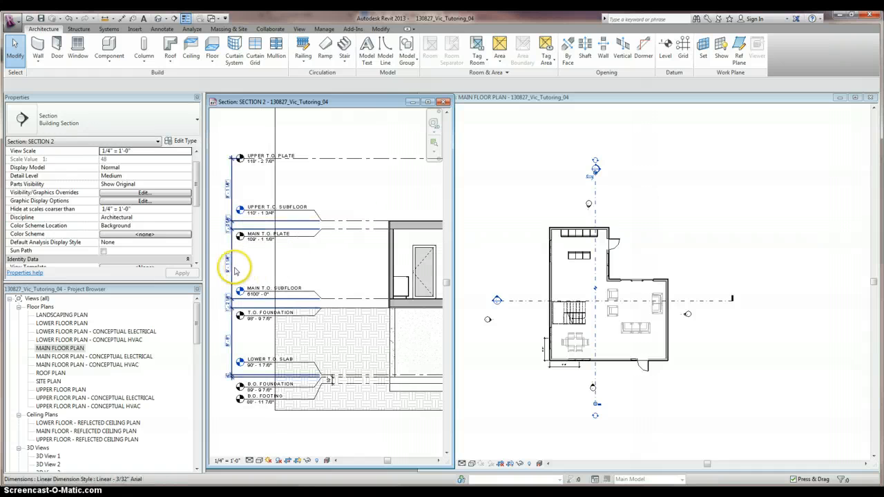
scroll(235, 262, "down", 2)
scroll(338, 276, "down", 2)
scroll(405, 281, "up", 3)
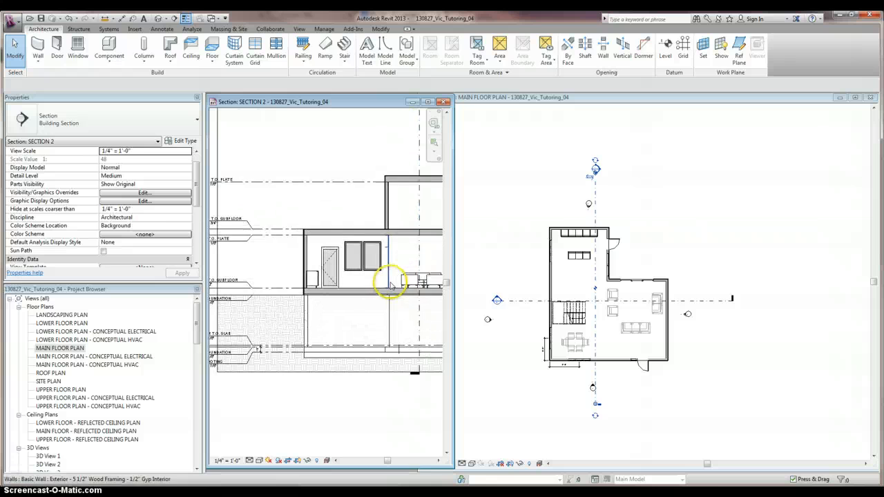
scroll(400, 282, "down", 2)
scroll(259, 288, "up", 2)
scroll(260, 289, "up", 3)
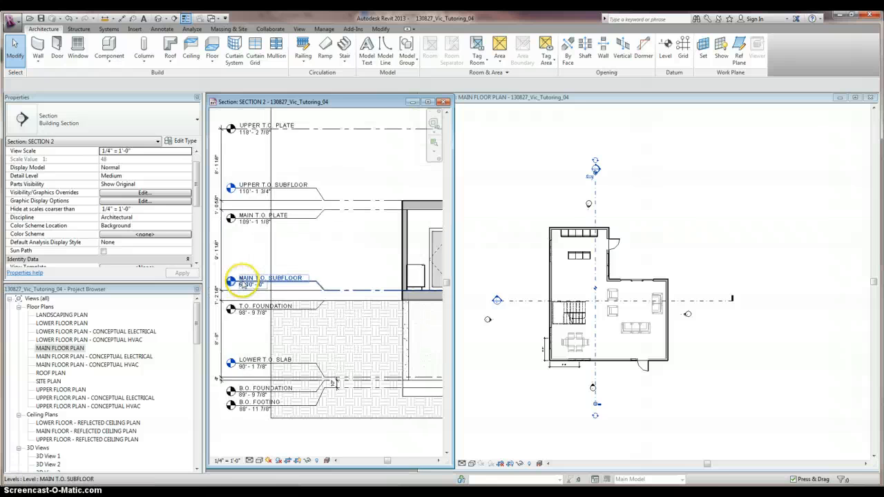
scroll(272, 235, "down", 2)
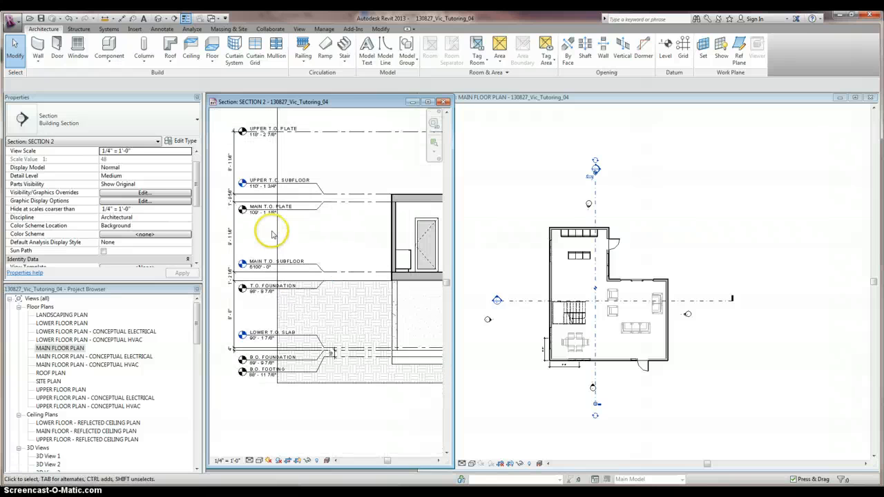
Draw a horizontal interior wall about 9' 3" long from the west exterior wall, north of the stairs in the main floor plan
left_click(498, 253)
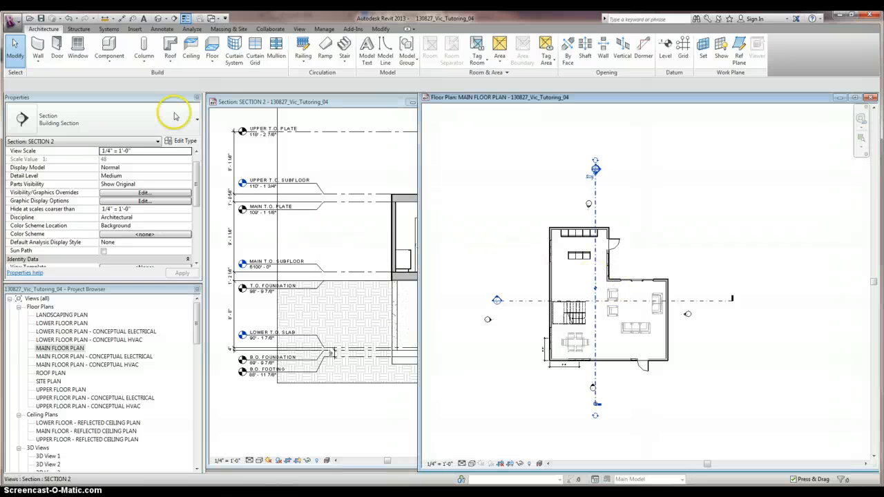
left_click(38, 48)
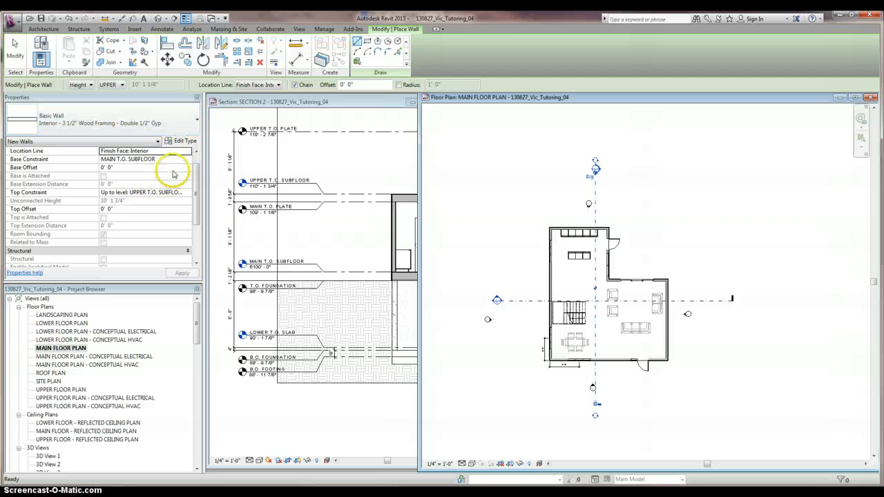
scroll(582, 283, "up", 2)
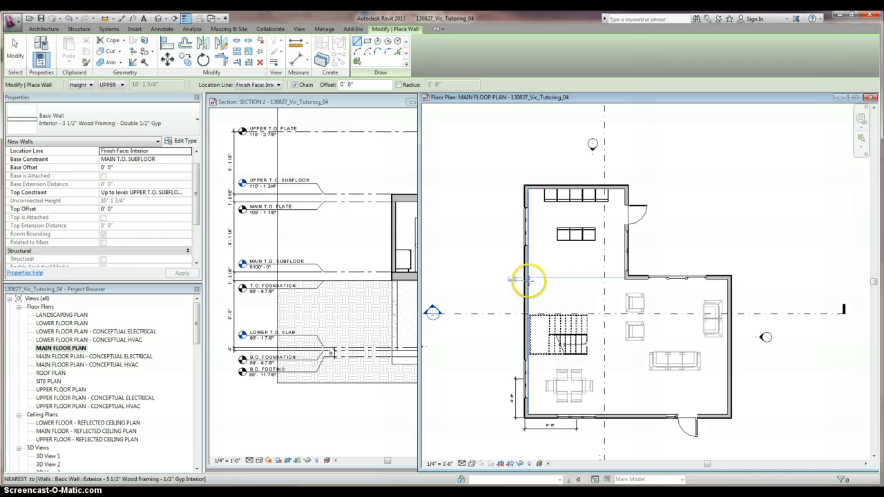
left_click(528, 279)
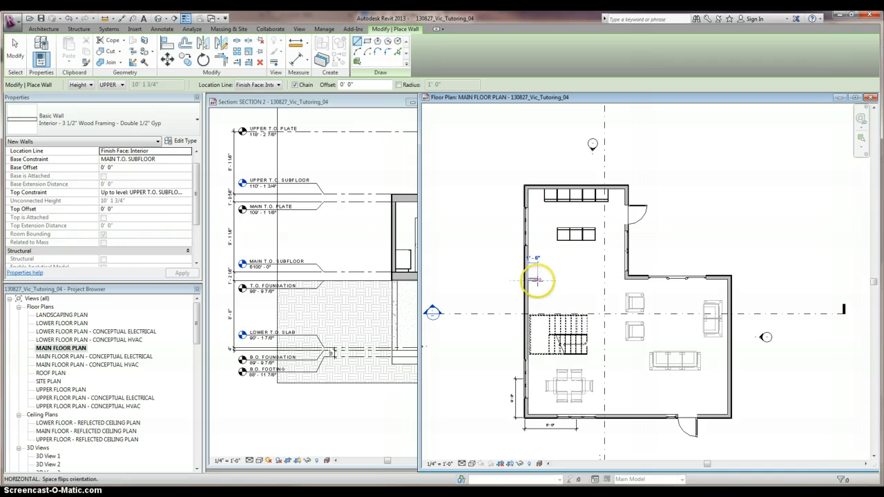
left_click(584, 280)
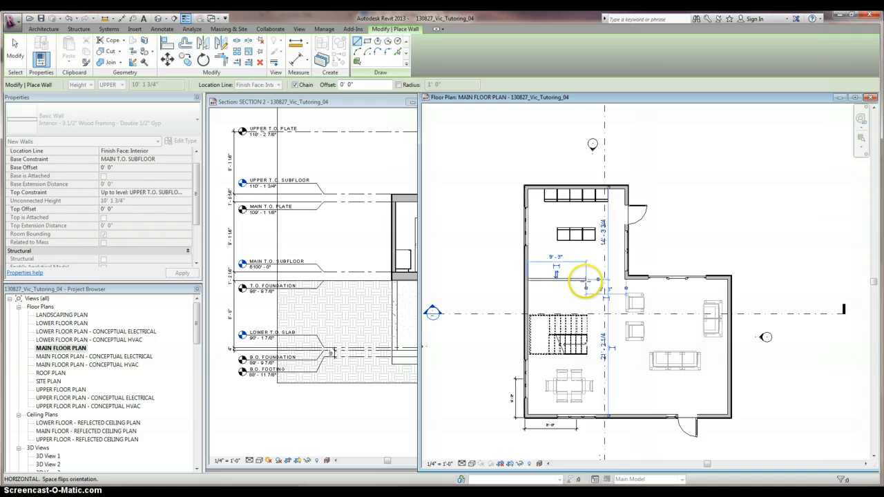
Continue the interior wall about 5' 0" south to the stairs, return it along them to the exterior wall, and end the command
scroll(582, 283, "up", 3)
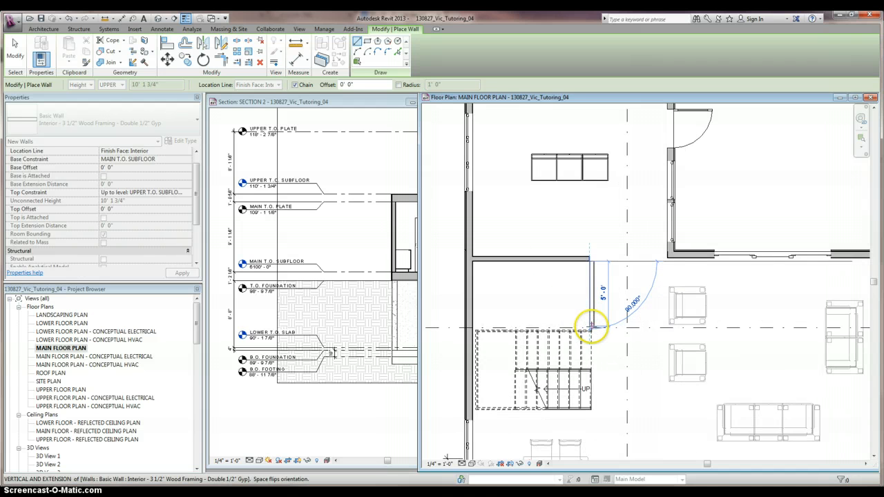
left_click(590, 325)
left_click(468, 324)
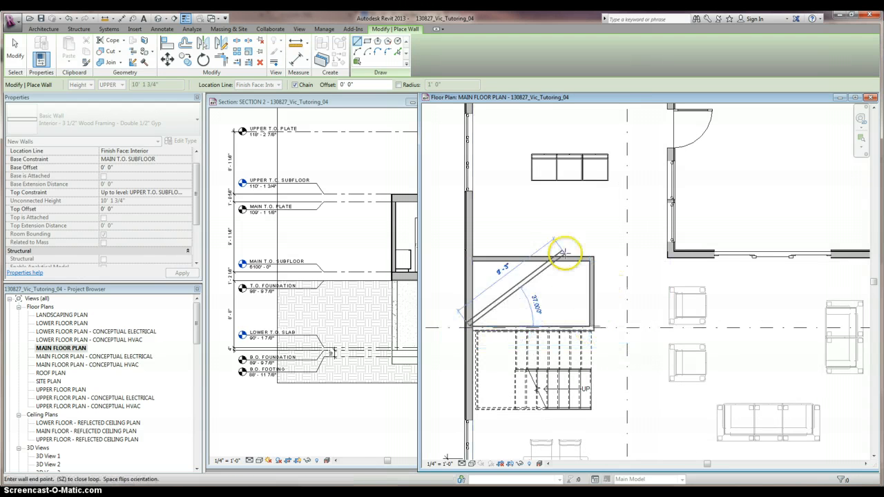
left_click(15, 49)
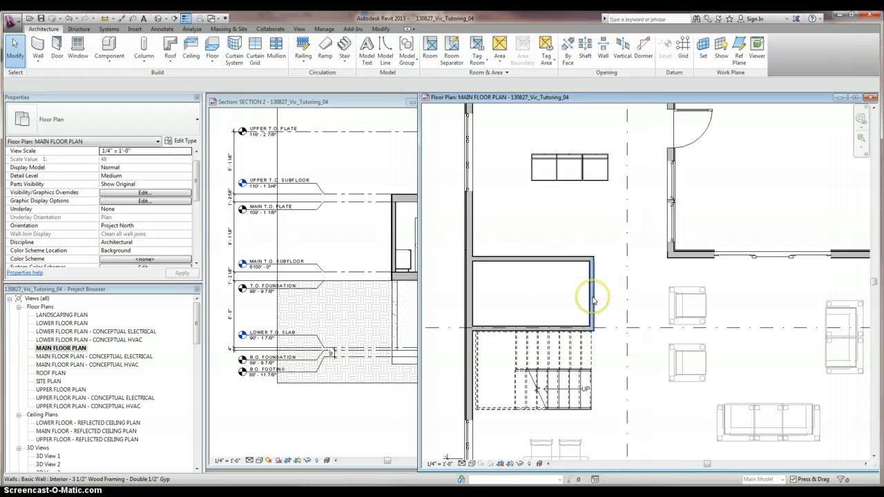
Delete the short vertical interior wall and the interior wall along the stairs
left_click(592, 300)
key("Delete")
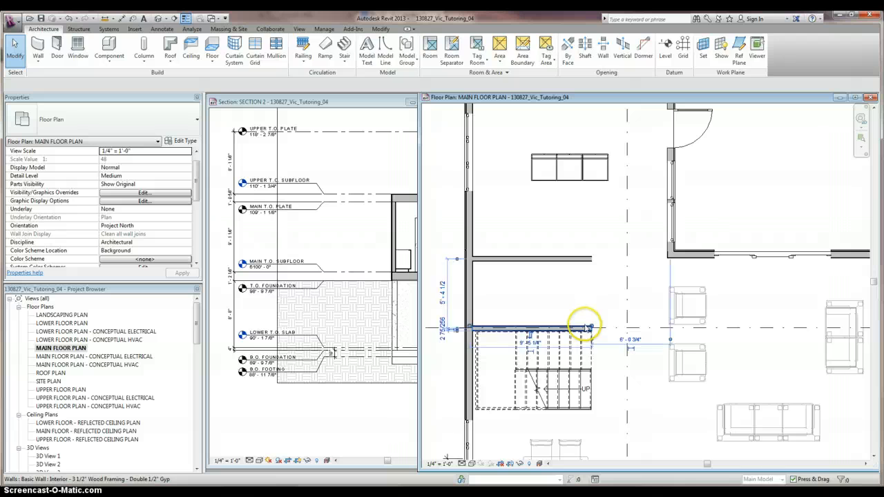
left_click(608, 286)
Flip the Section 2 line in the main floor plan so it looks west toward the stairs and the new interior wall
left_click(324, 256)
scroll(297, 259, "down", 2)
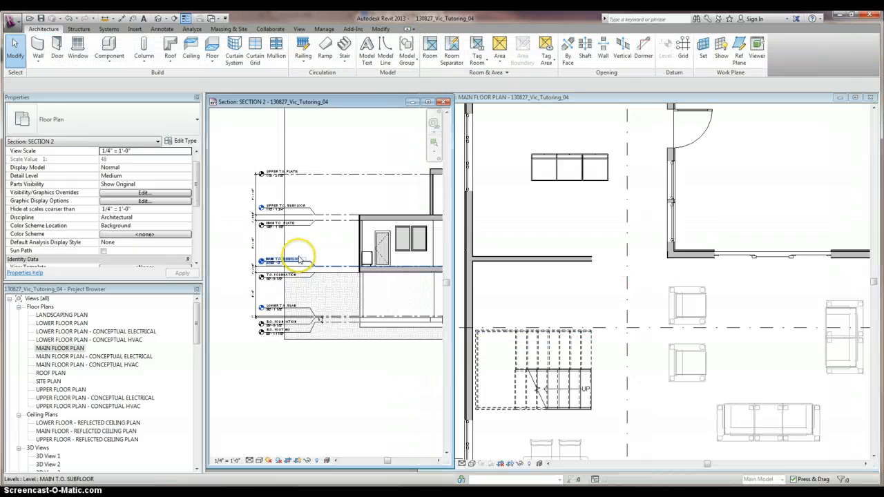
scroll(341, 257, "down", 5)
scroll(414, 254, "up", 3)
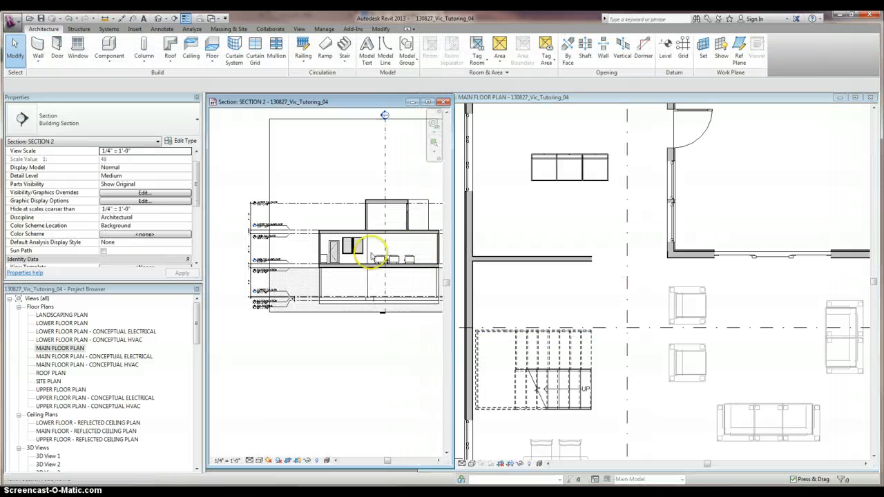
left_click(636, 253)
scroll(601, 314, "down", 6)
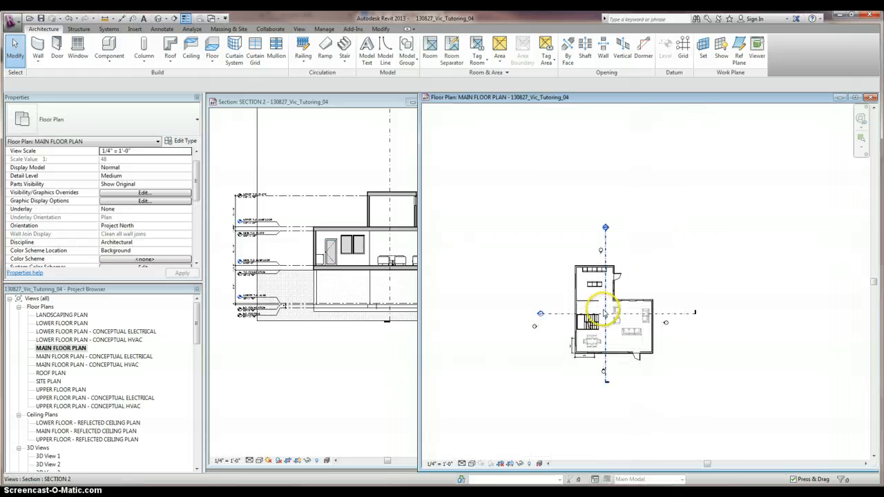
left_click(605, 298)
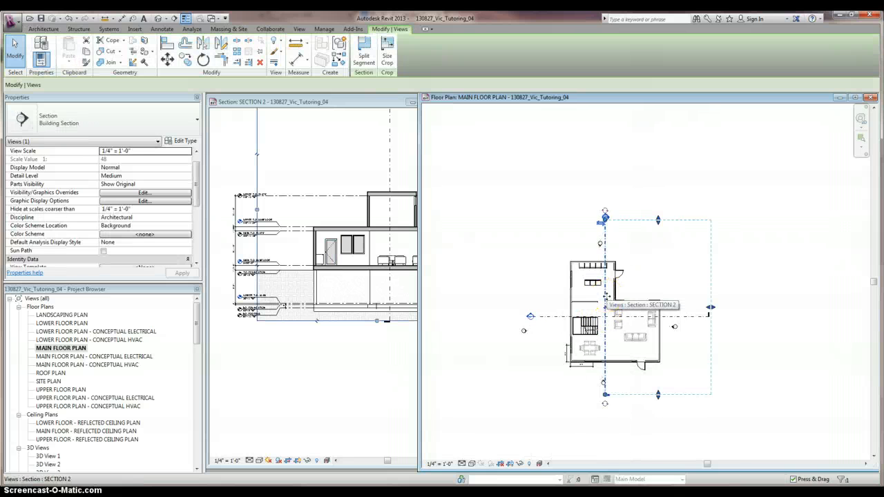
scroll(606, 296, "up", 2)
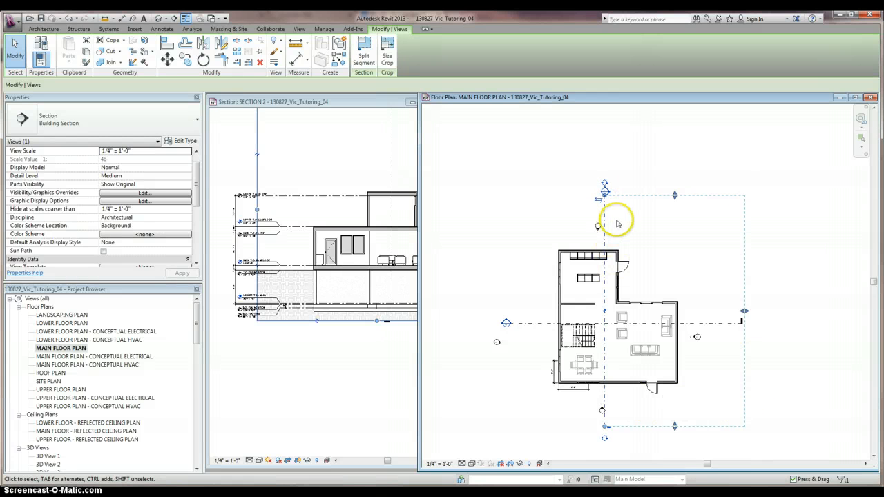
left_click(598, 200)
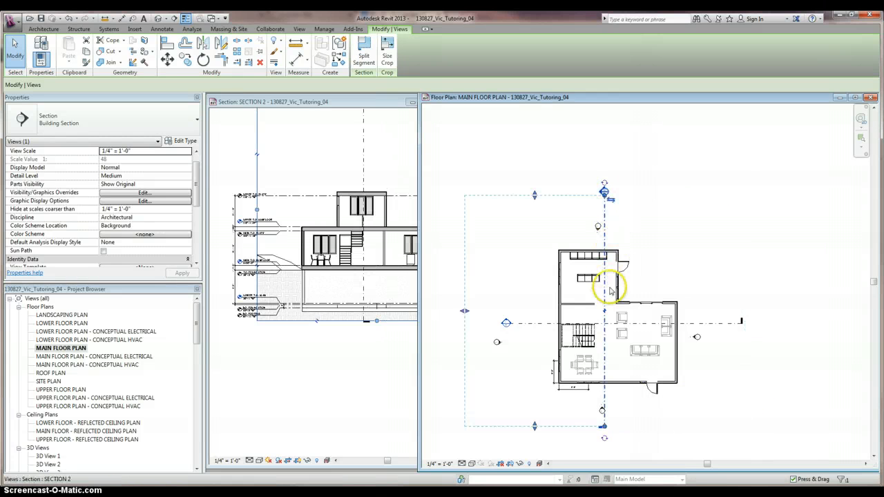
scroll(610, 291, "up", 1)
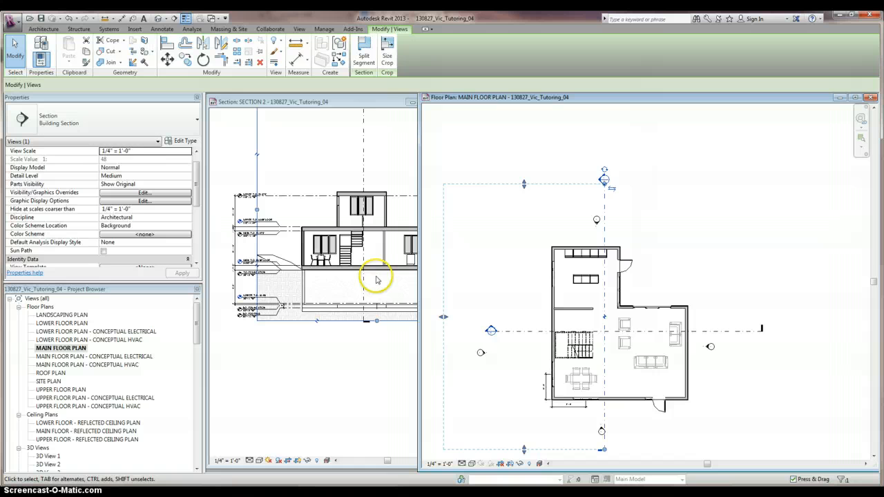
Examine in Section 2 how the new interior wall meets the upper floor structure, and check the wall's constraints
left_click(312, 171)
scroll(323, 251, "up", 2)
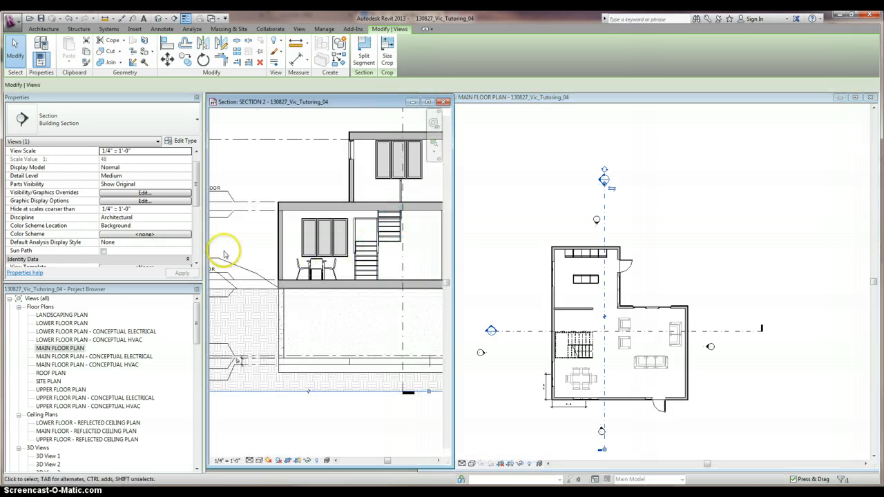
scroll(235, 250, "down", 2)
scroll(393, 249, "up", 1)
scroll(370, 247, "up", 1)
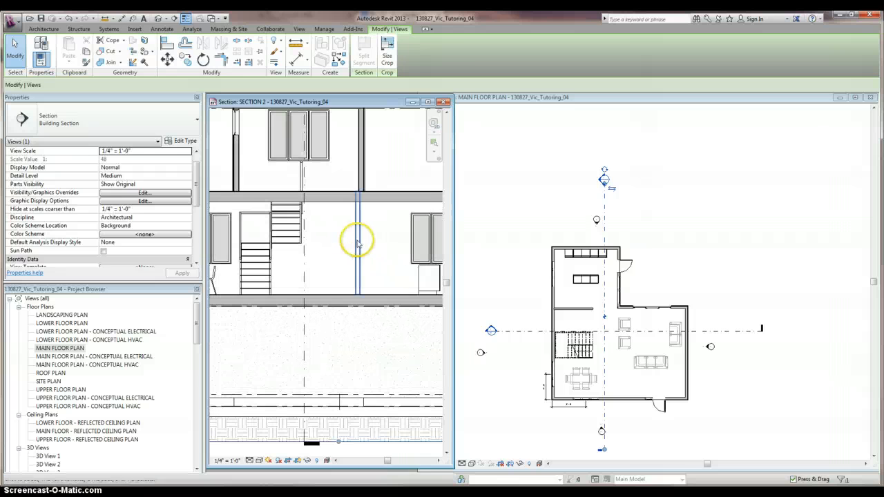
left_click(357, 242)
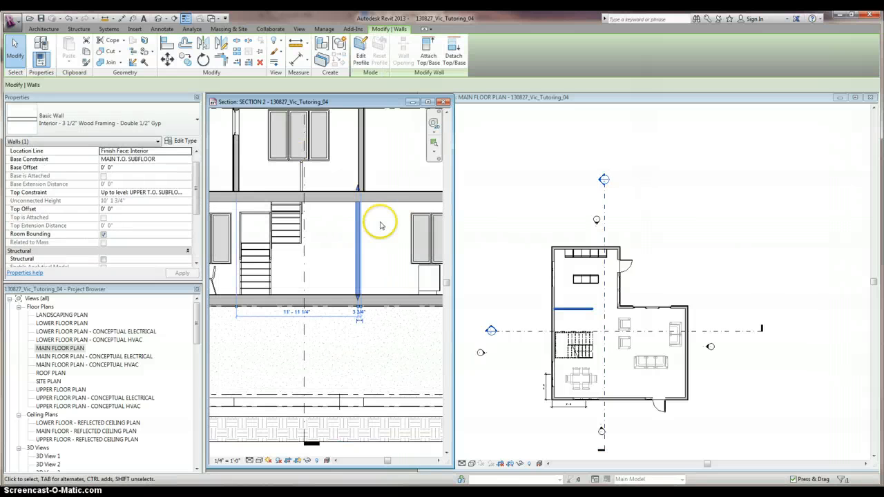
key("Escape")
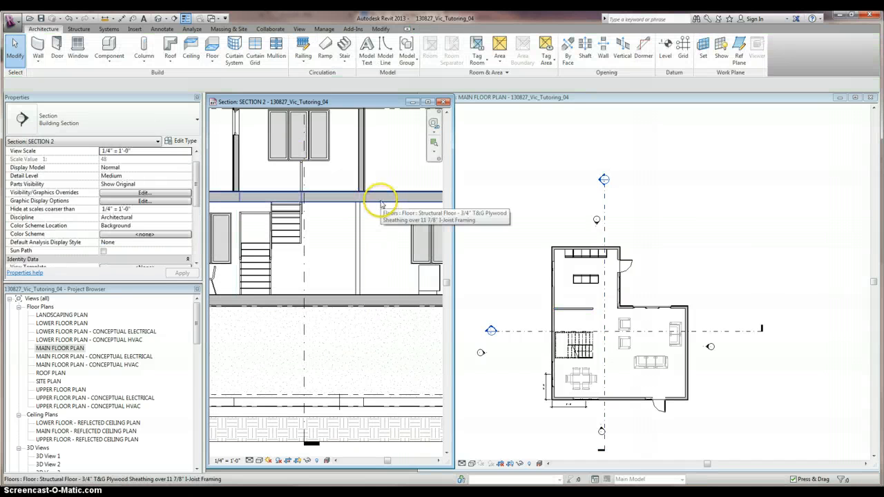
scroll(373, 200, "up", 3)
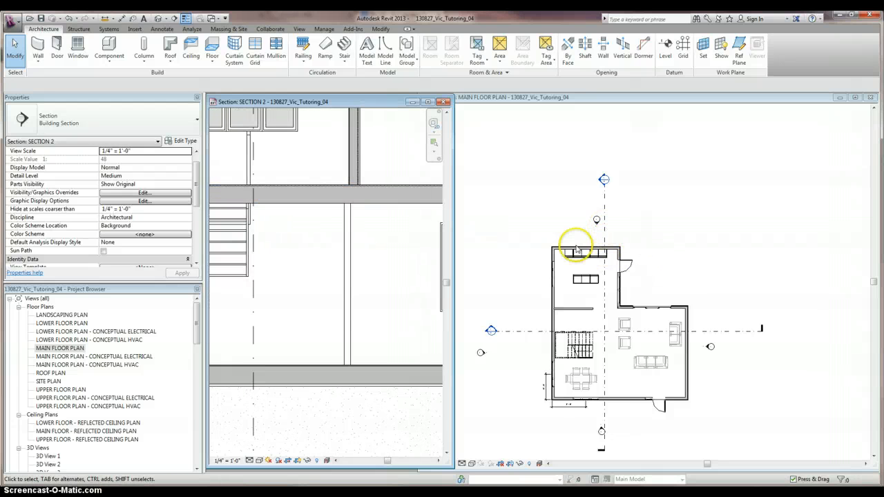
Set the interior wall's top constraint to Up to level: MAIN T.O. PLATE and check its height against the levels in Section 2
left_click(410, 207)
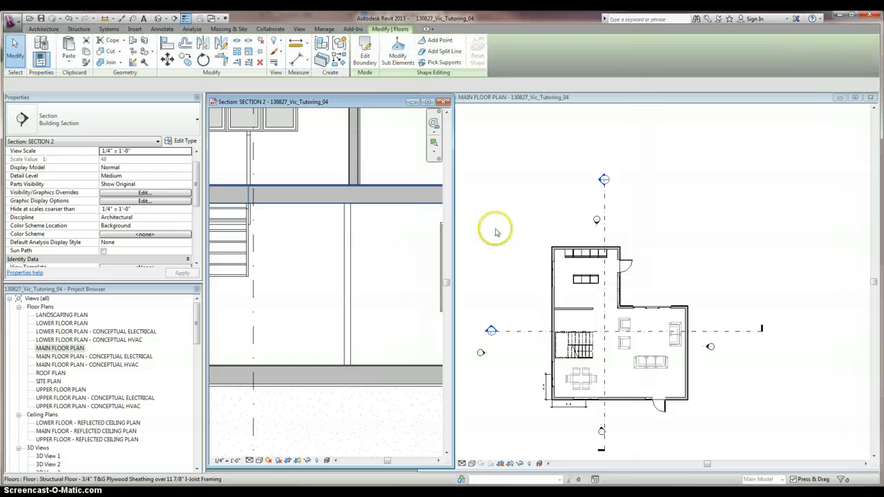
left_click(385, 244)
left_click(350, 231)
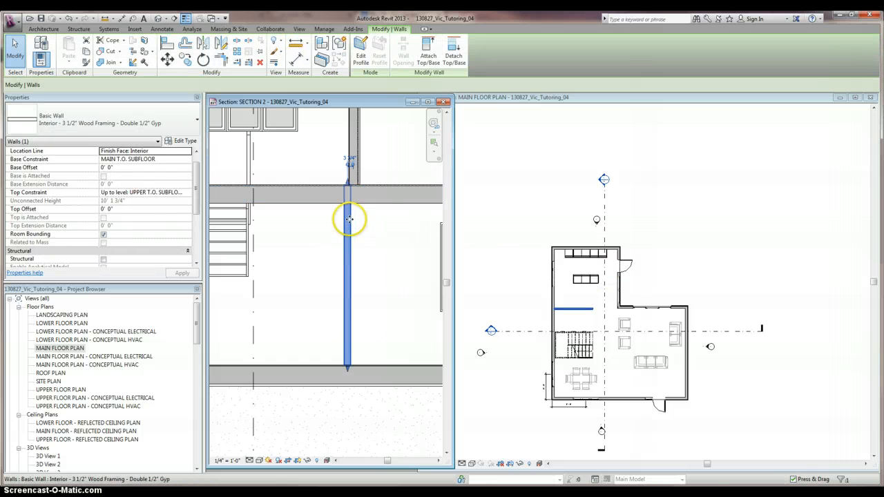
left_click(185, 193)
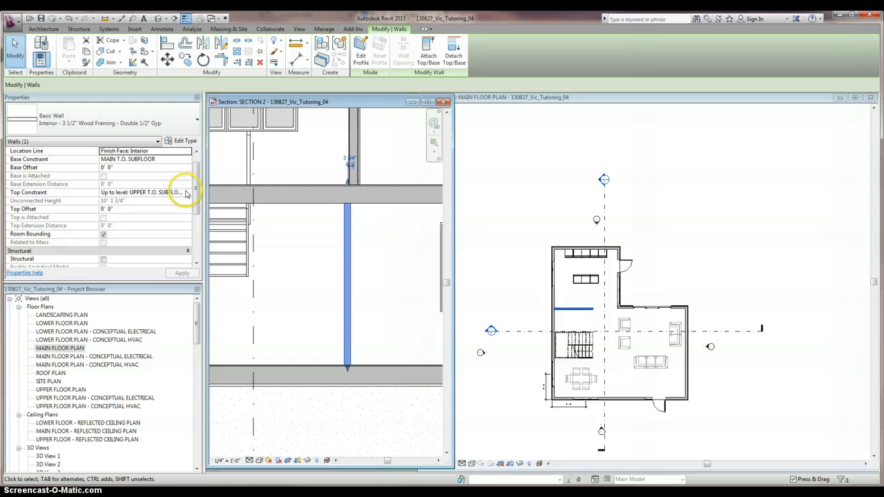
scroll(397, 258, "down", 4)
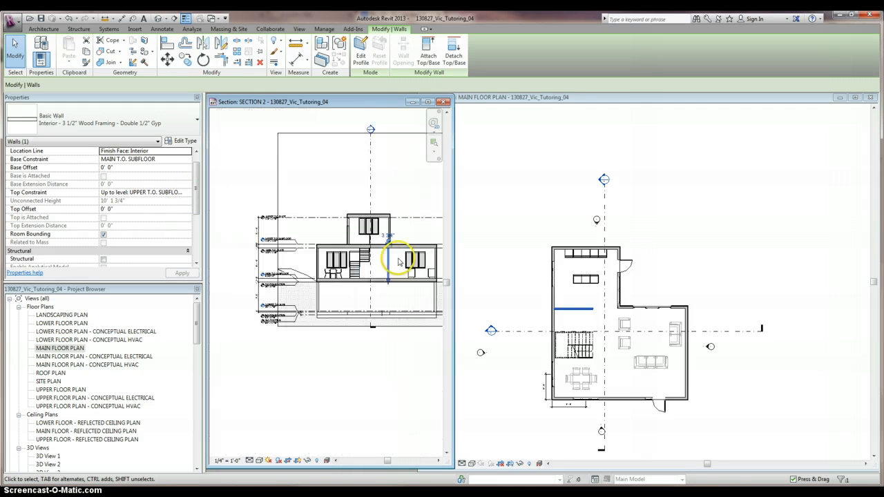
scroll(333, 264, "up", 3)
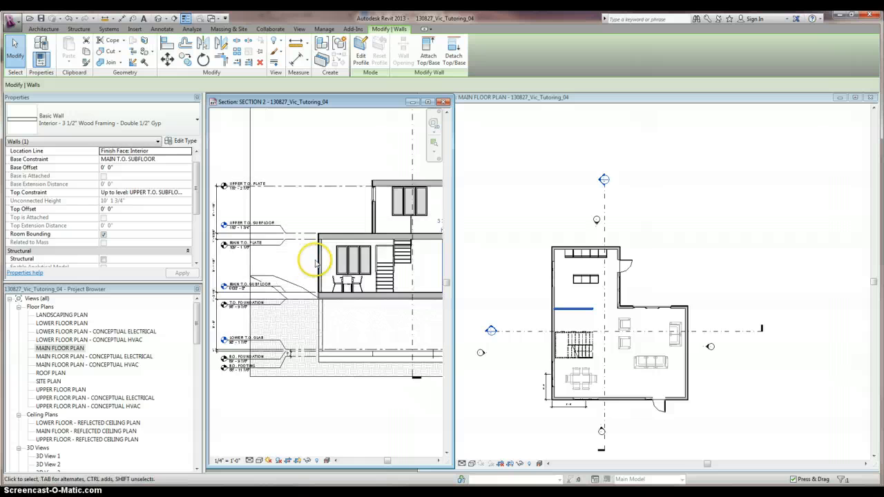
scroll(315, 262, "down", 1)
scroll(249, 247, "up", 3)
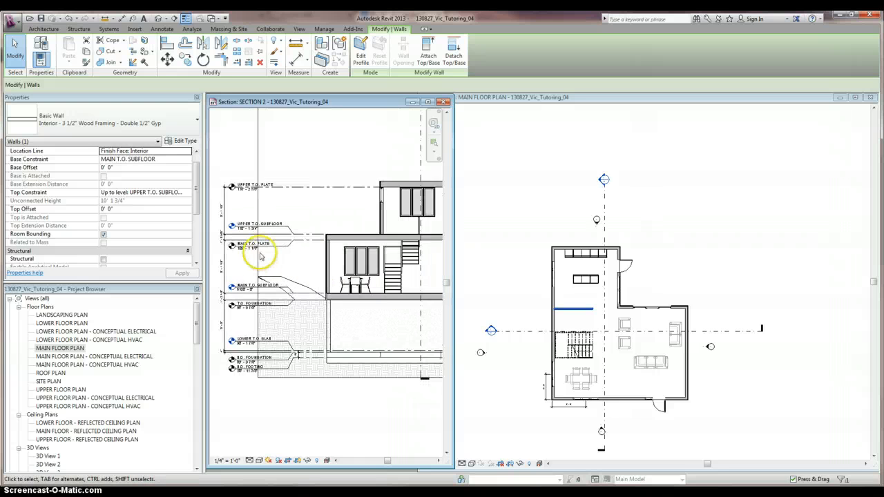
left_click(188, 193)
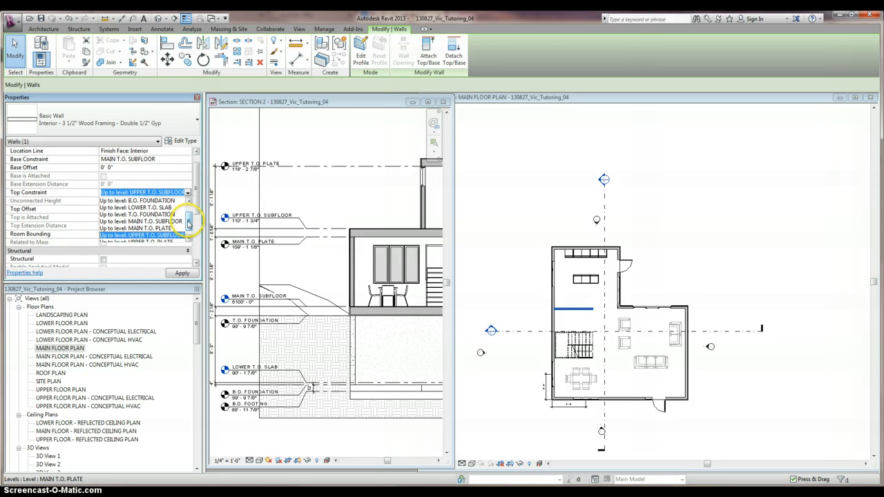
left_click(162, 228)
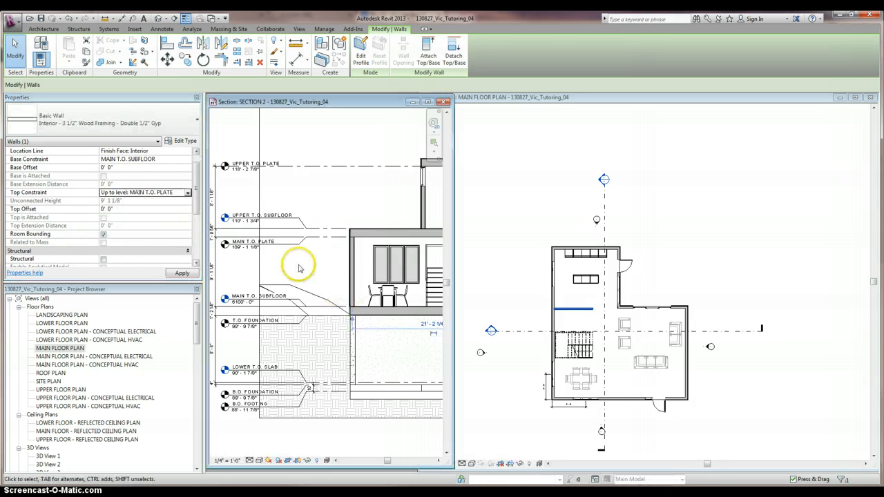
scroll(299, 268, "up", 3)
scroll(414, 267, "up", 3)
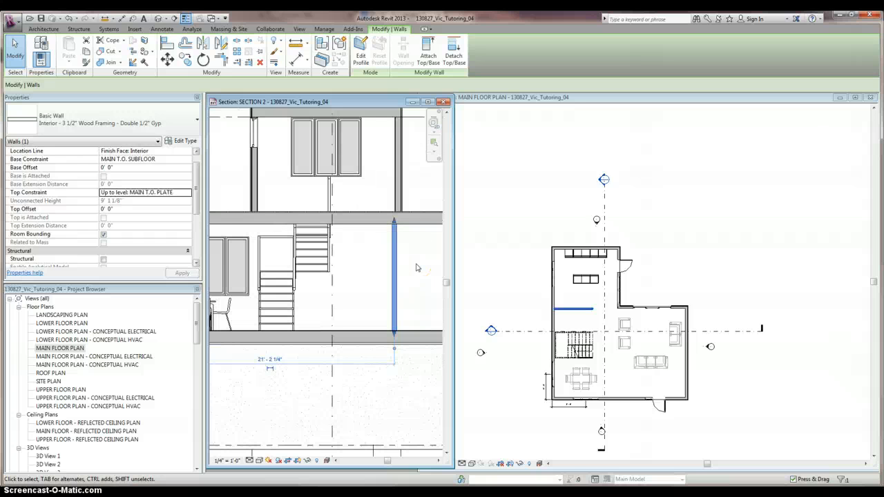
scroll(417, 268, "down", 5)
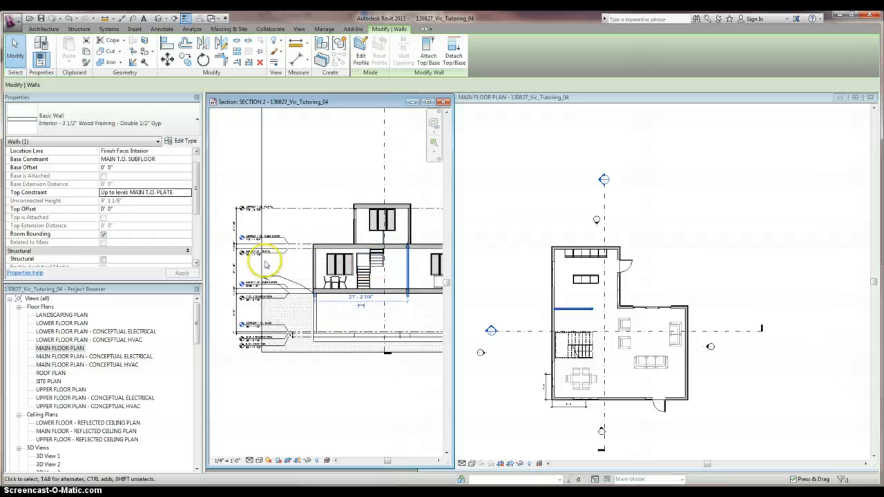
scroll(263, 265, "up", 3)
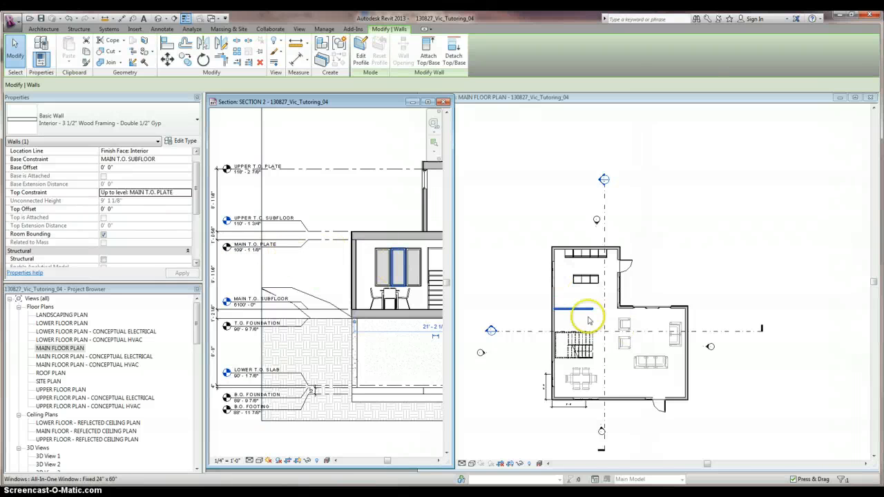
In the enlarged main floor plan, draw matching walls from the interior wall's east end south to the stairs and west to the exterior wall
left_click(528, 304)
left_click(579, 322)
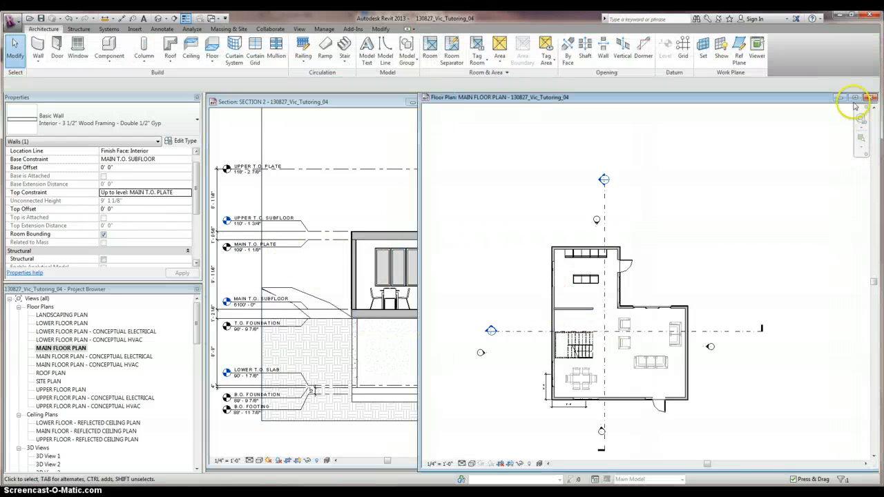
left_click(856, 98)
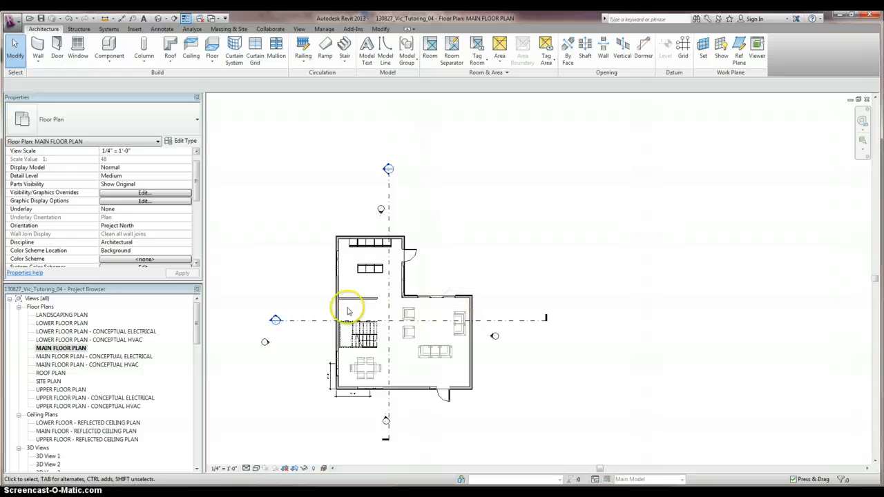
scroll(348, 312, "up", 3)
left_click(356, 283)
right_click(365, 283)
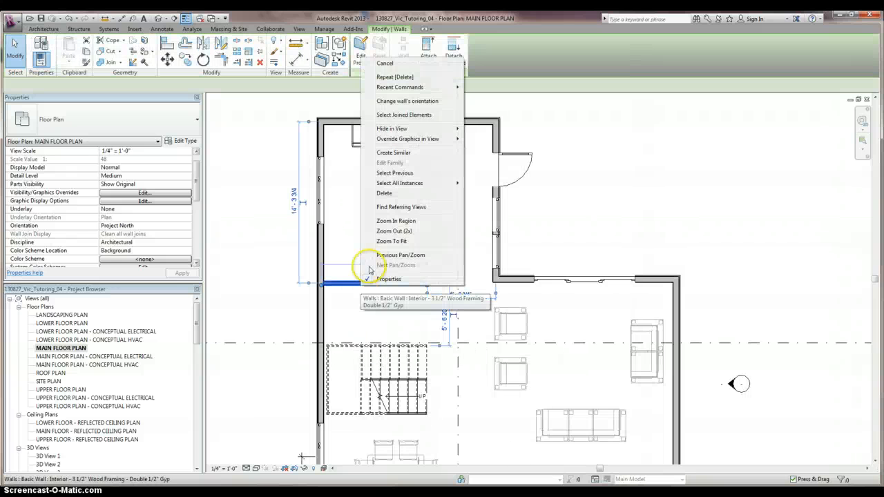
left_click(417, 154)
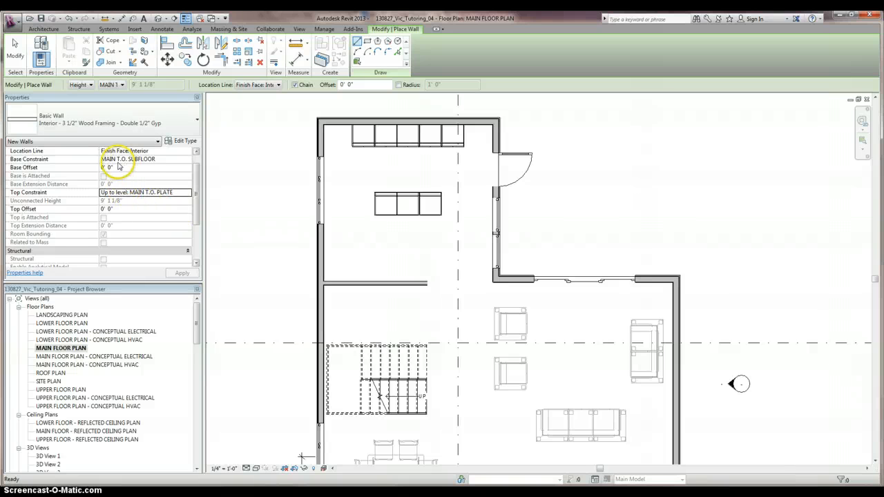
left_click(427, 283)
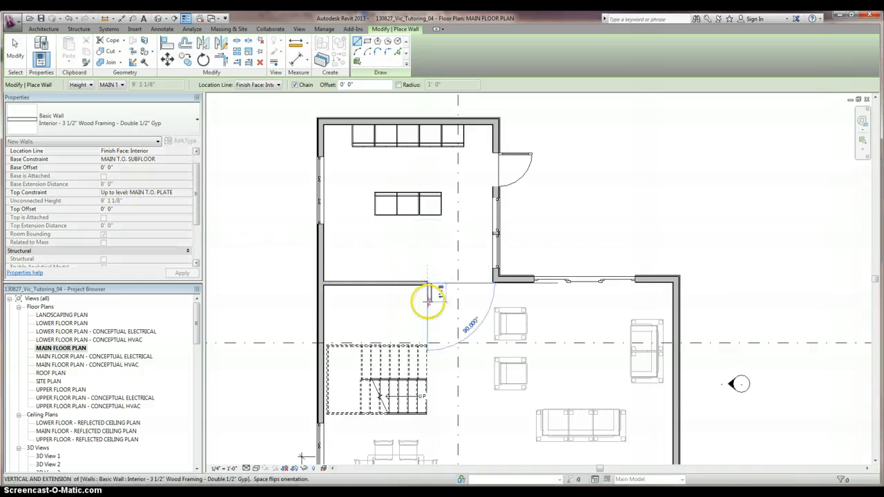
left_click(429, 341)
left_click(320, 341)
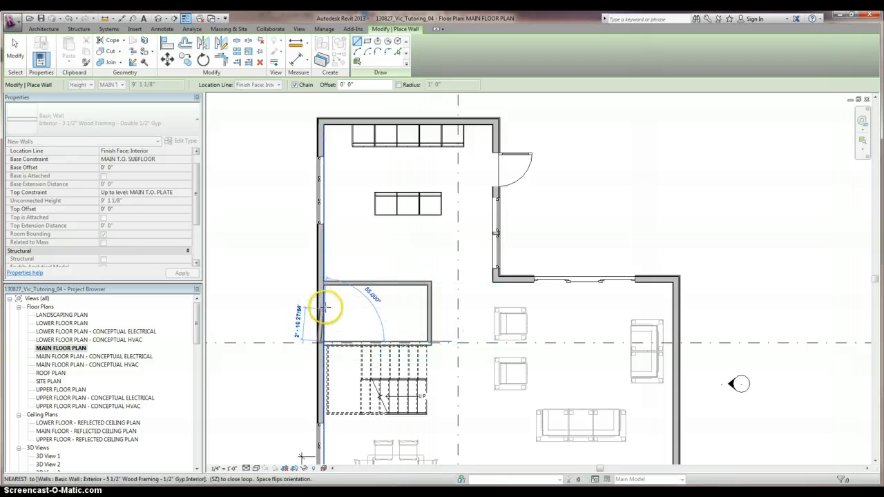
key("Escape")
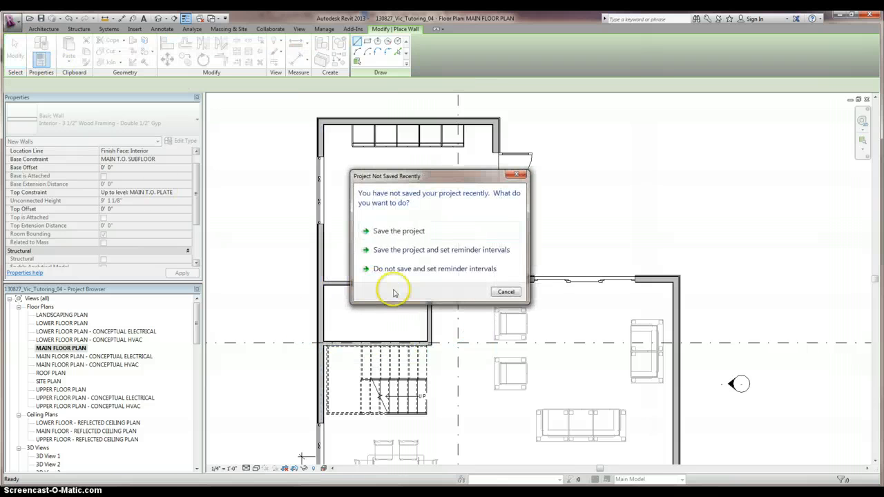
left_click(517, 178)
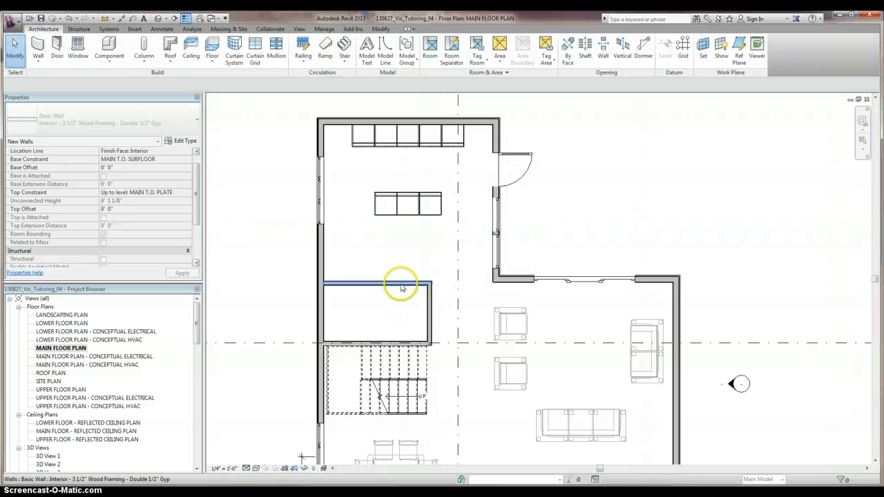
Move the enclosure's north wall to about 7' 5" from the stair-side wall, and copy it about 3' 3" south as a dividing wall
left_click(401, 283)
left_click_drag(401, 283, 401, 259)
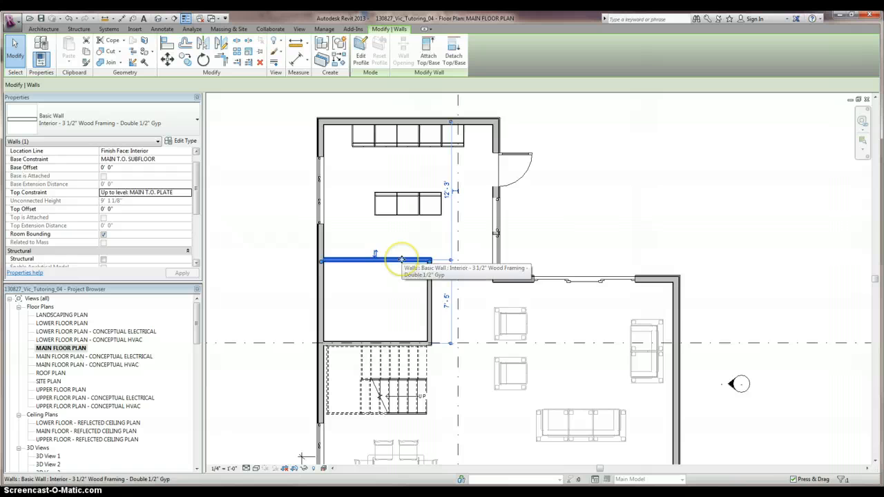
key("c")
key("o")
left_click(401, 260)
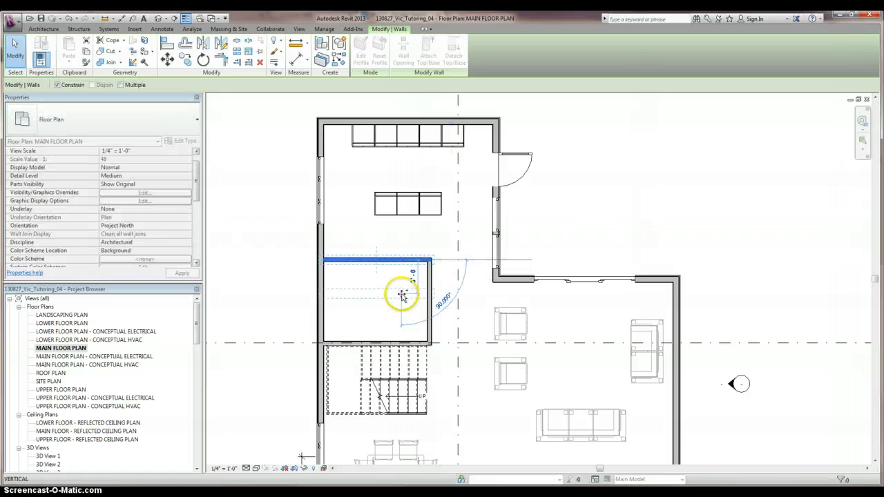
left_click(402, 297)
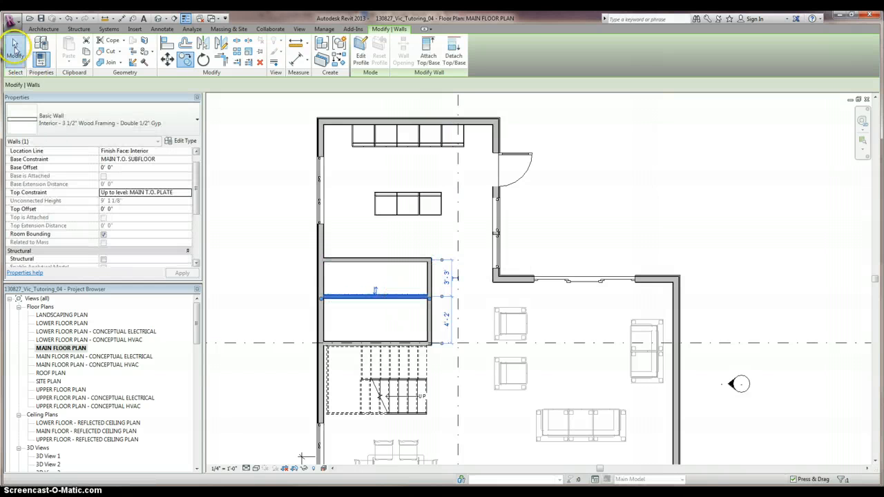
left_click(356, 230)
Place a Single - Flush 30" x 80" door centred in the dividing wall, swinging south into the room beside the stairs
left_click(57, 47)
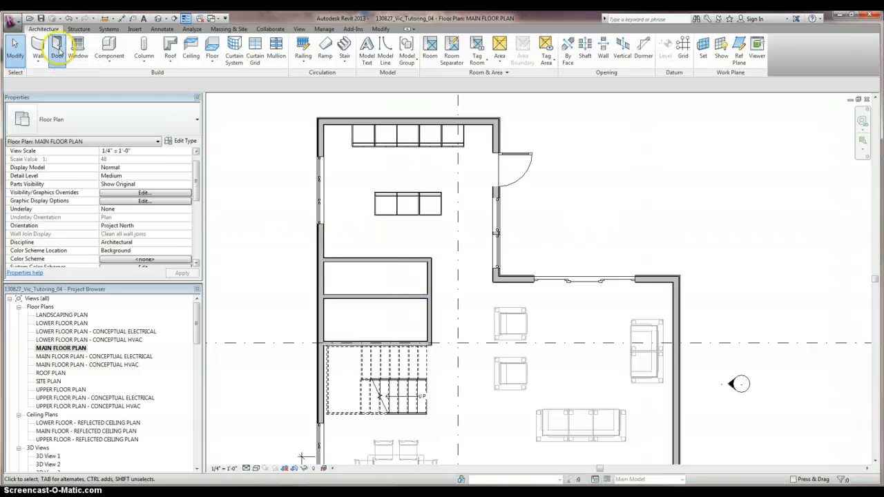
left_click(162, 123)
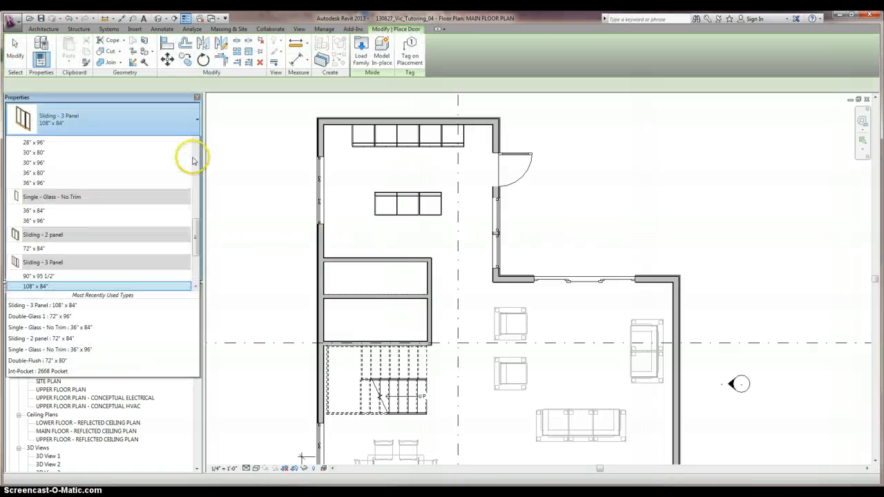
left_click_drag(197, 249, 193, 207)
left_click(197, 141)
left_click(197, 141)
left_click(197, 141)
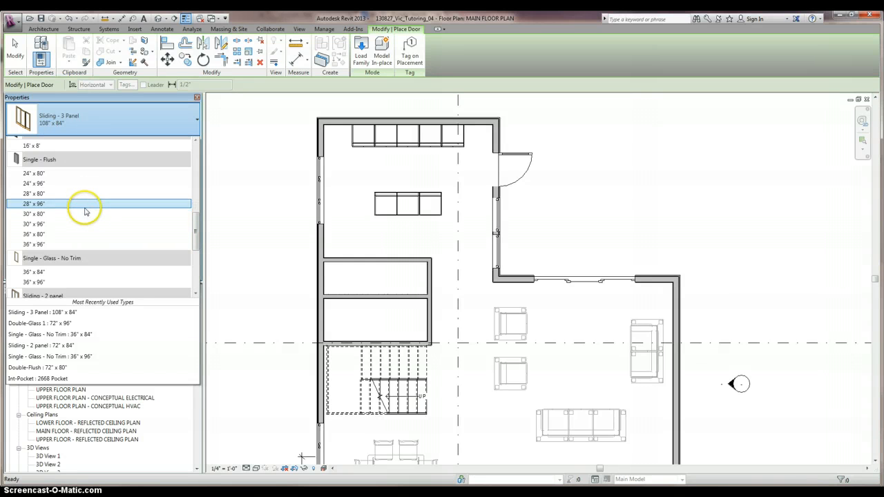
left_click(84, 214)
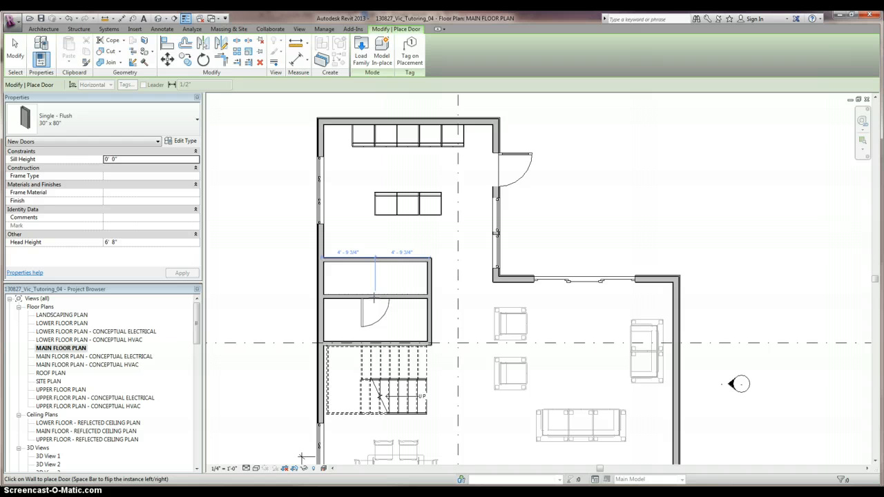
left_click(374, 298)
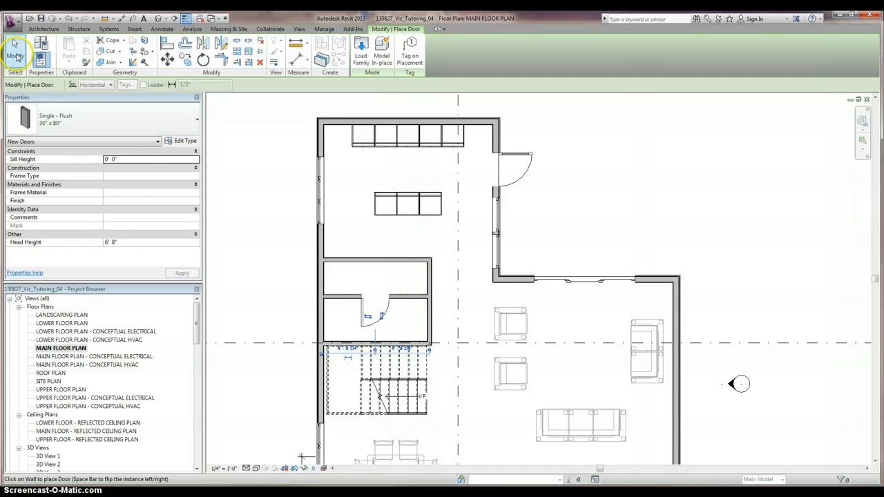
left_click(41, 29)
left_click(15, 48)
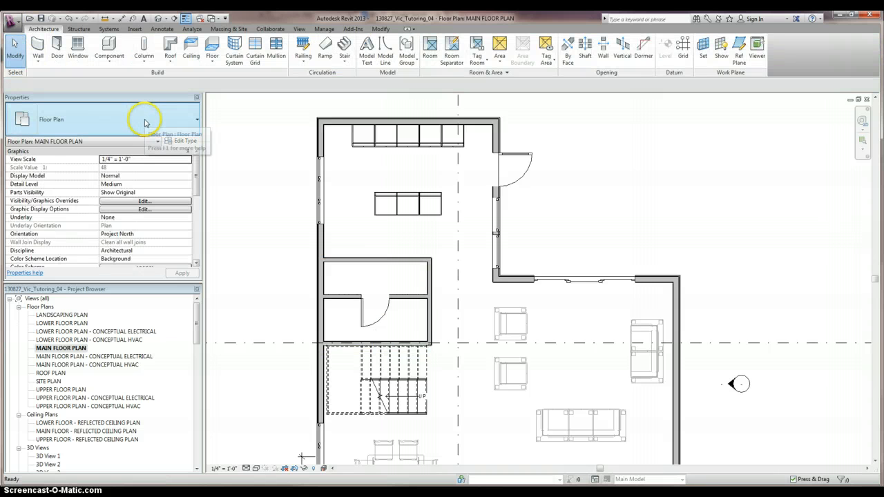
Place an Interior - Arched Opening 4' x 8' x 2' in the enclosure's north wall, about 4' 7" from the exterior wall
left_click(110, 45)
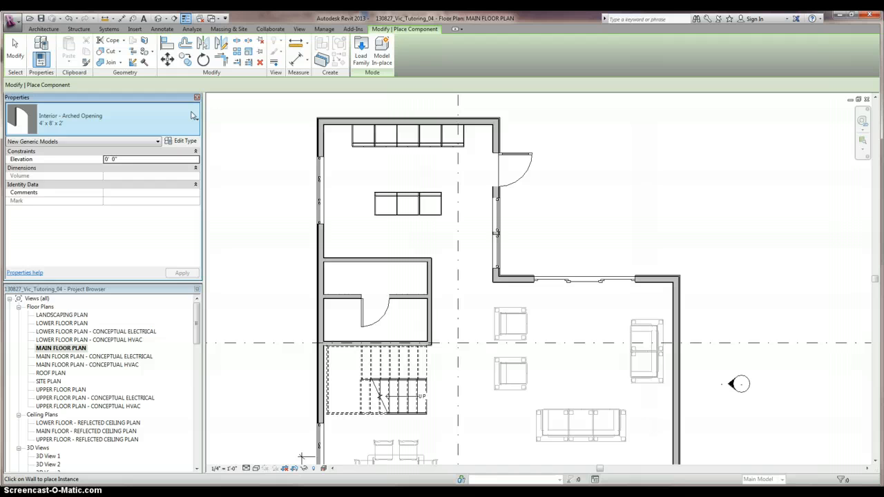
left_click(193, 117)
mouse_move(197, 197)
left_mouse_down()
mouse_move(196, 189)
mouse_move(196, 198)
left_mouse_up()
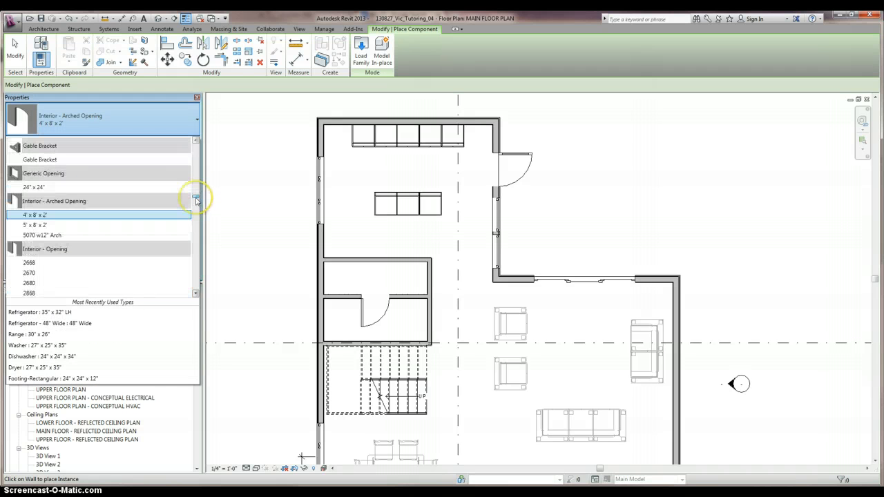
left_click(109, 214)
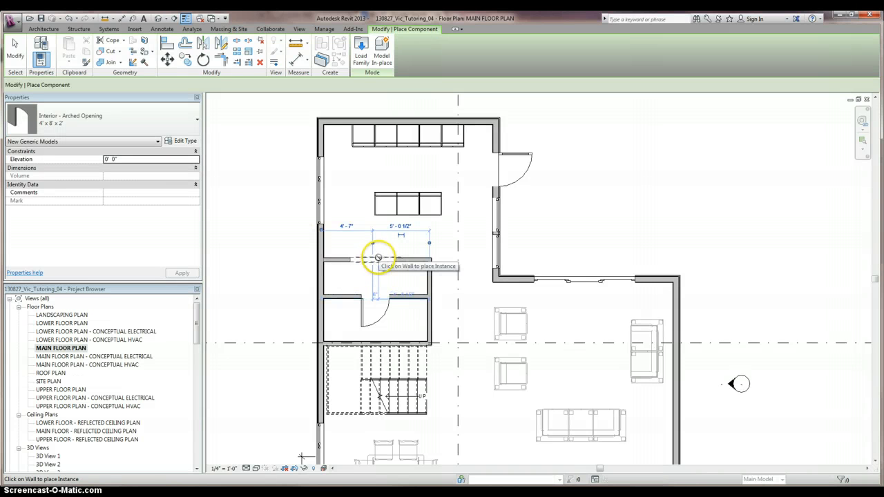
left_click(8, 55)
scroll(335, 276, "up", 1)
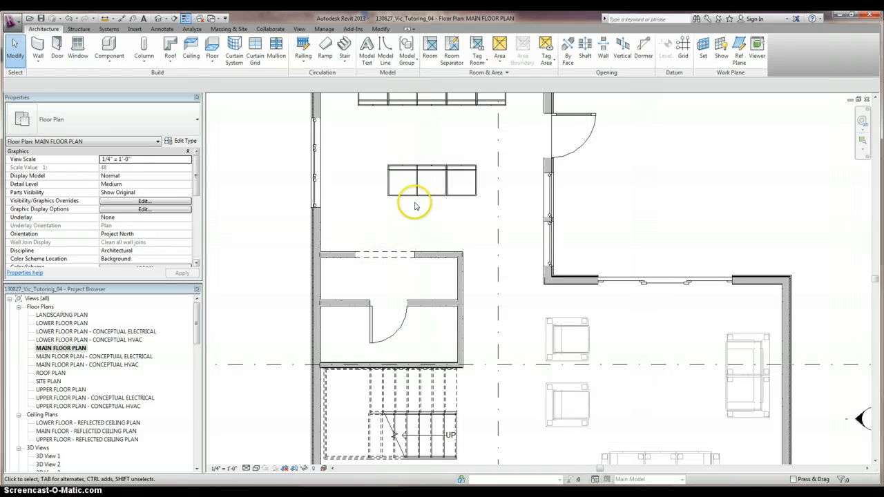
left_click(407, 320)
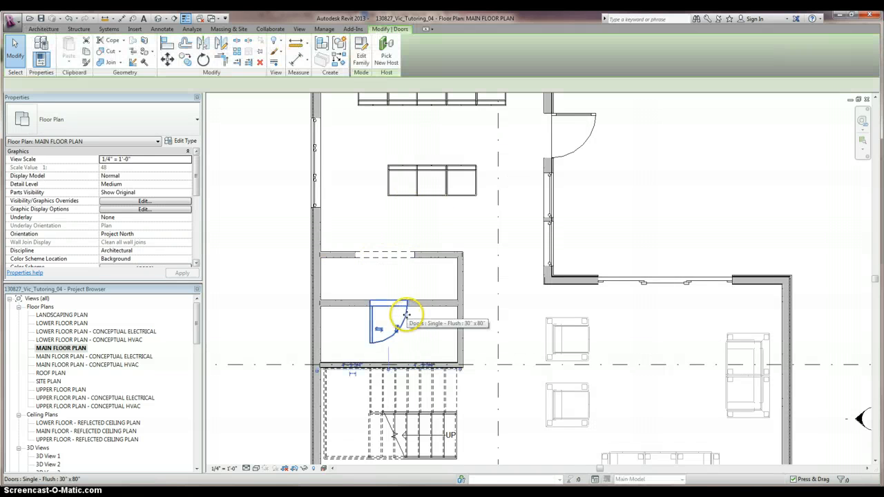
left_click(426, 289)
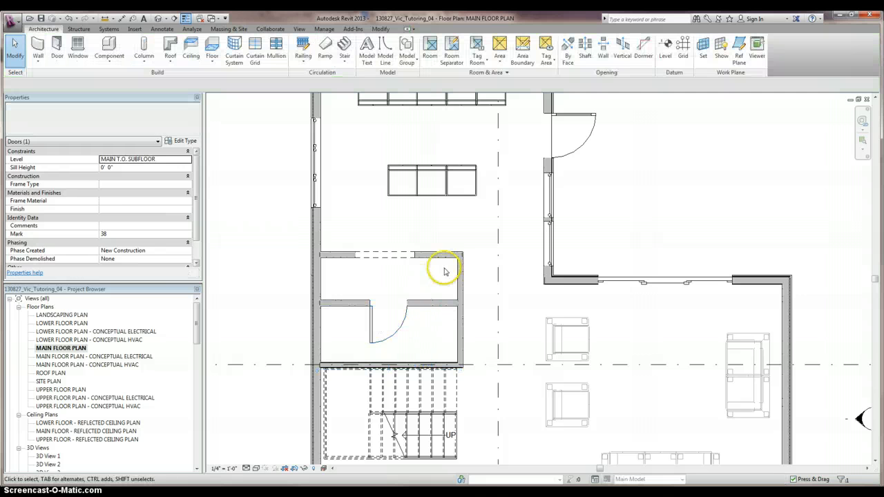
left_click(348, 273)
left_click(345, 222)
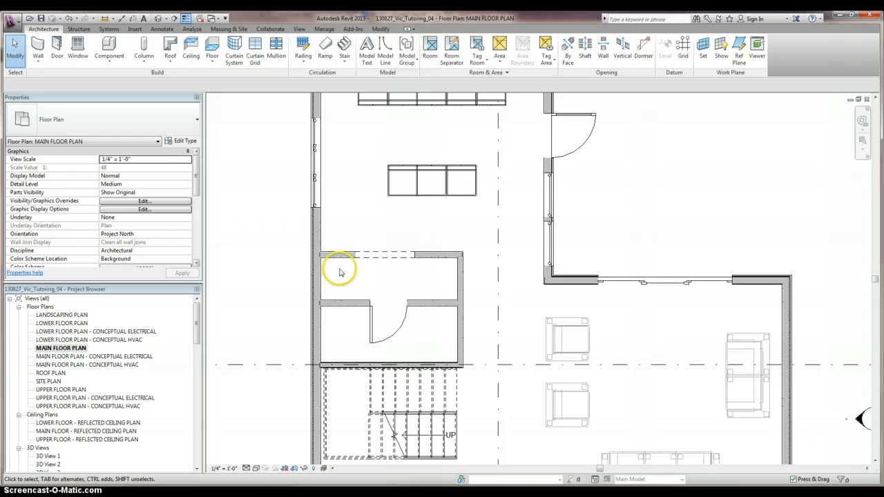
Draw a short matching interior wall from the enclosure's north wall to the dividing wall, just west of the arched opening
right_click(339, 255)
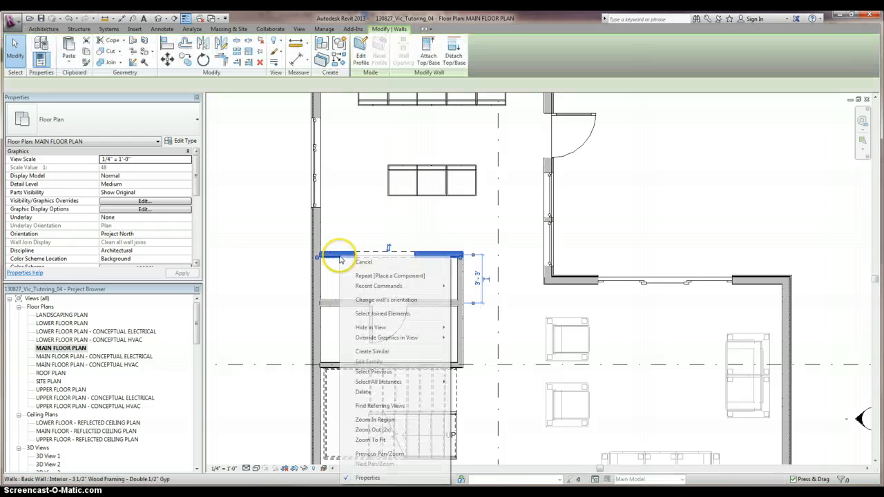
left_click(385, 352)
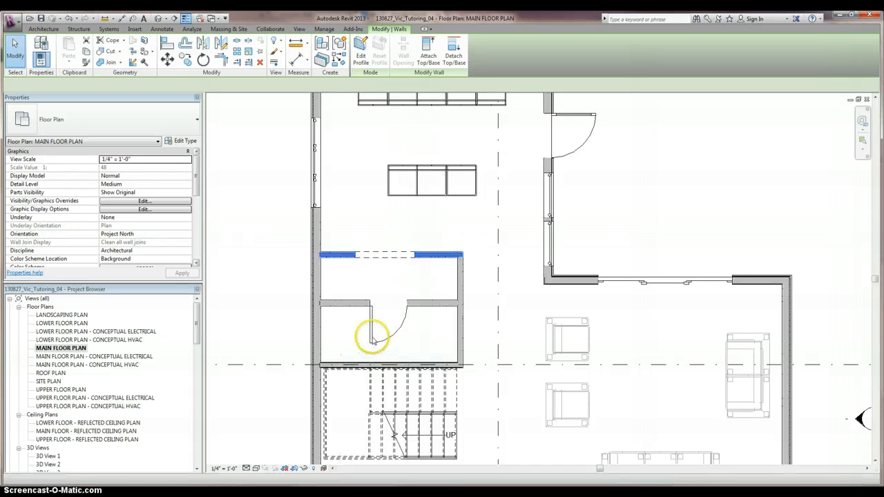
left_click(349, 258)
left_click(346, 300)
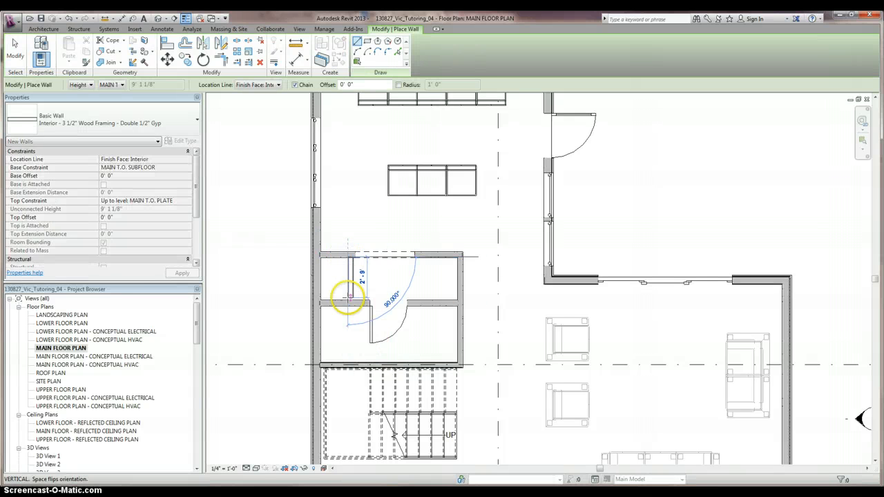
left_click(11, 56)
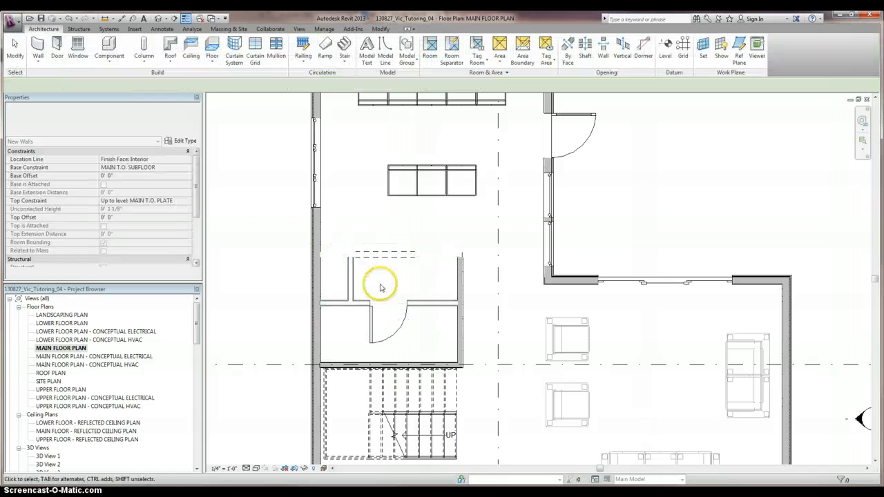
Place a Single - Flush 24" x 80" door centred in the short new wall, swinging east into the vestibule behind the arched opening
right_click(403, 327)
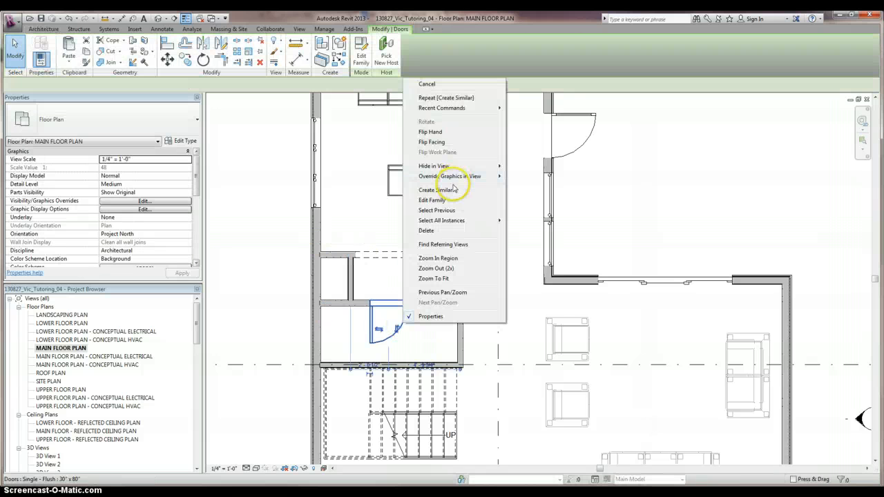
left_click(454, 193)
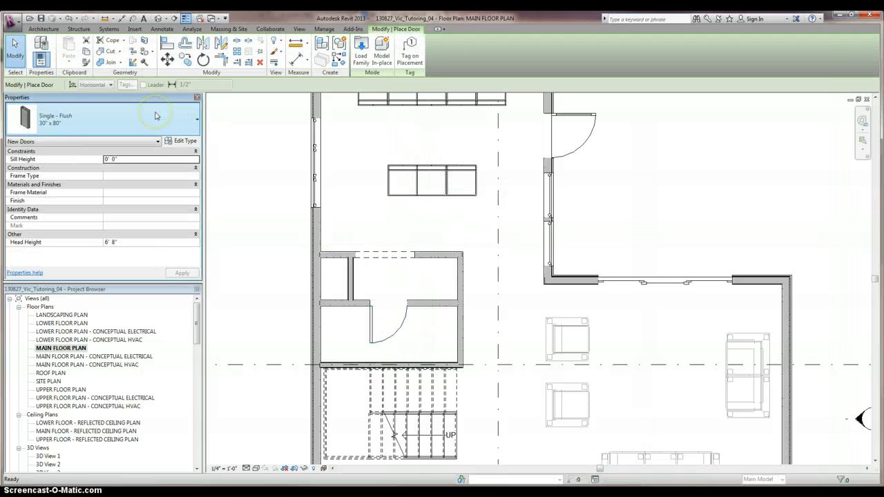
left_click(156, 116)
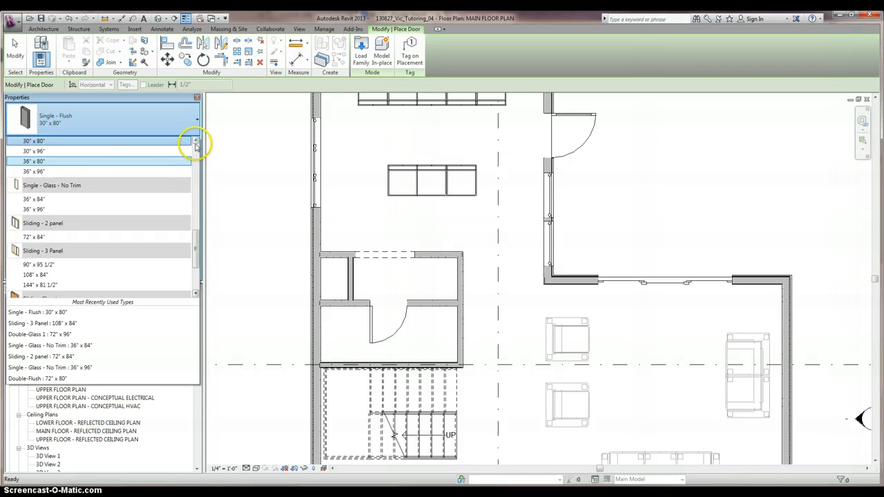
scroll(134, 172, "up", 2)
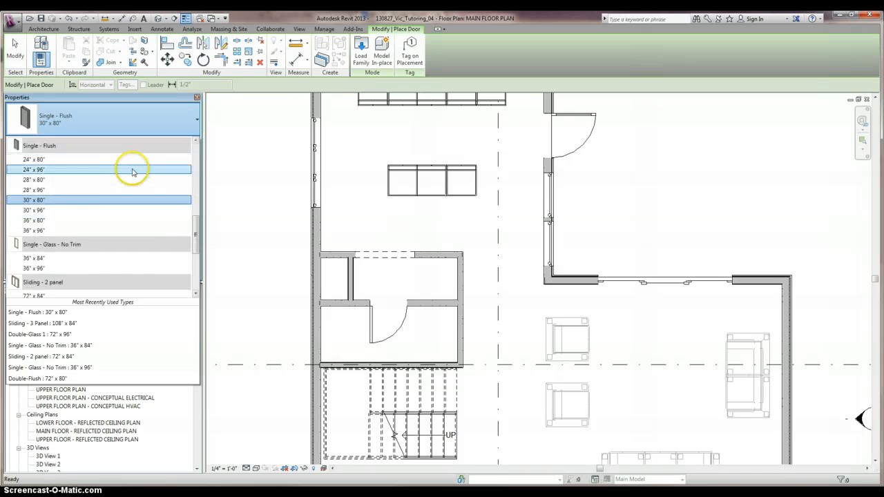
left_click(121, 161)
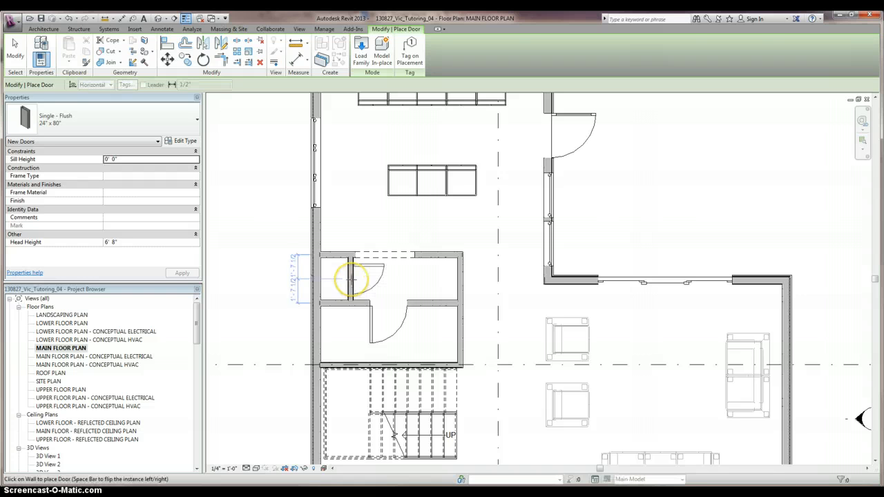
left_click(351, 279)
left_click(15, 49)
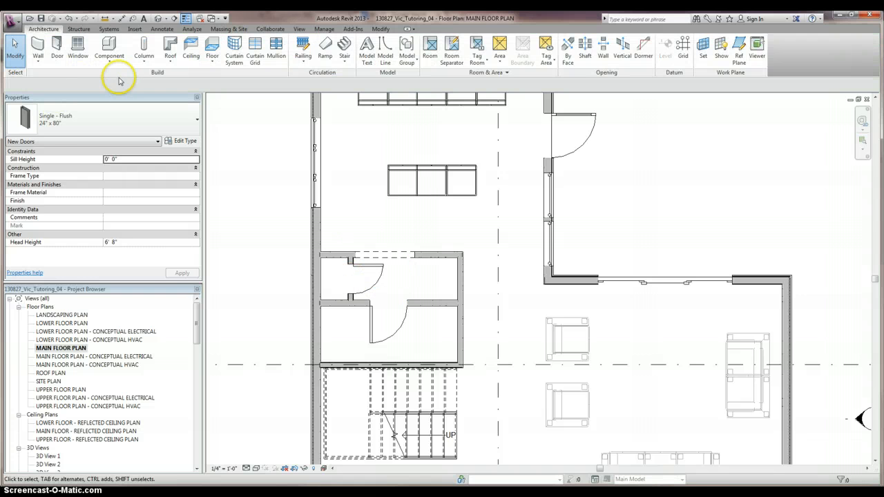
Place a Sink-Pedestal against the east wall of the room beside the stairs, about 1' 11" from the stair-side wall
left_click(109, 45)
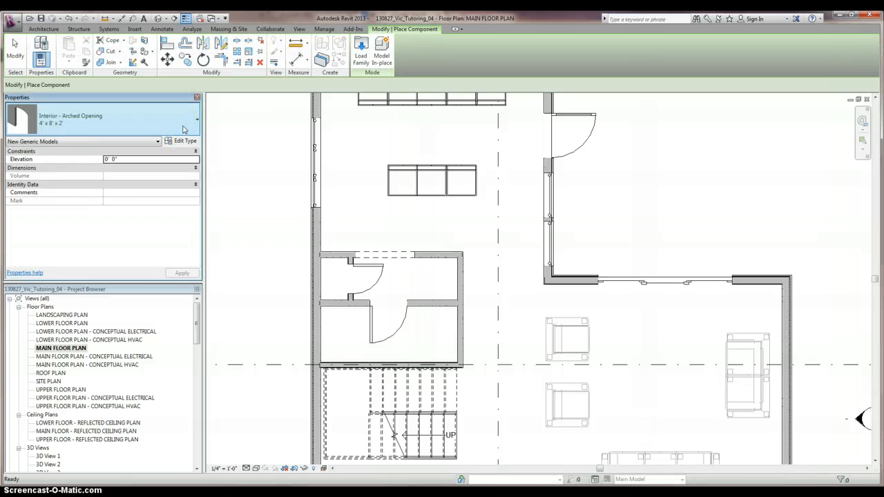
left_click(184, 129)
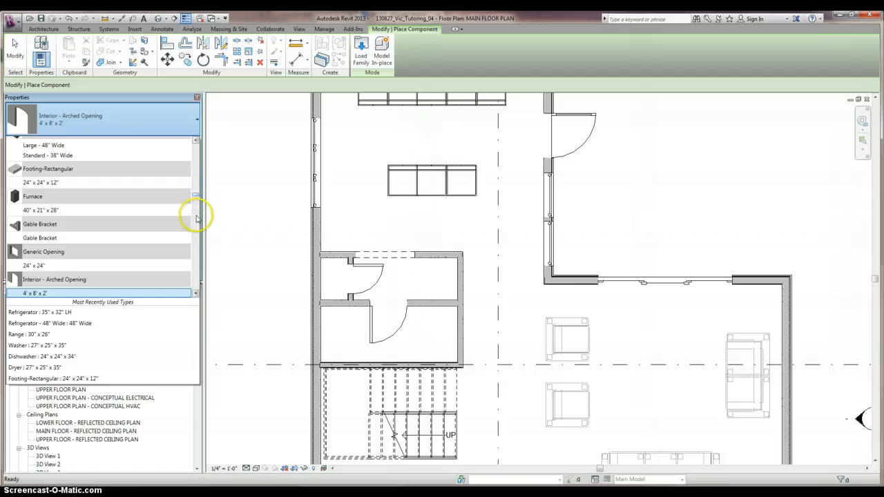
left_click_drag(196, 219, 195, 281)
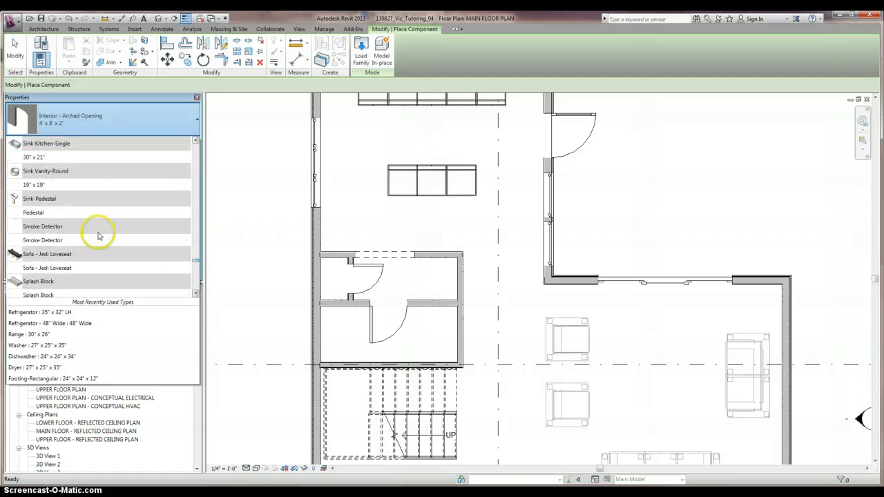
left_click(36, 214)
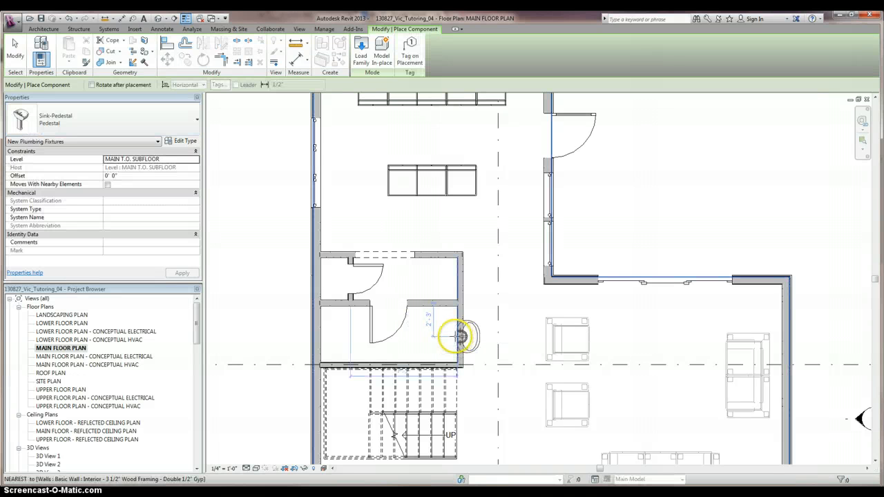
left_click(450, 337)
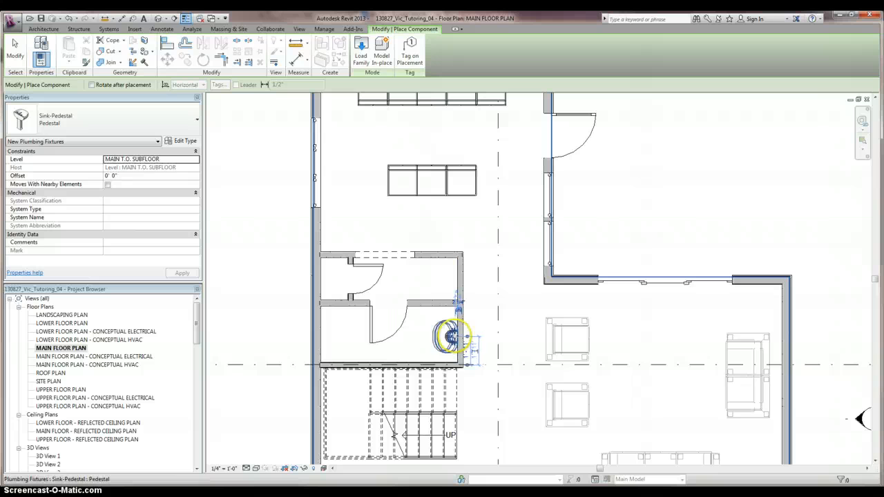
Place a Toilet-Domestic-3D against the exterior wall of the same room, facing east and aligned with the pedestal sink
left_click(161, 131)
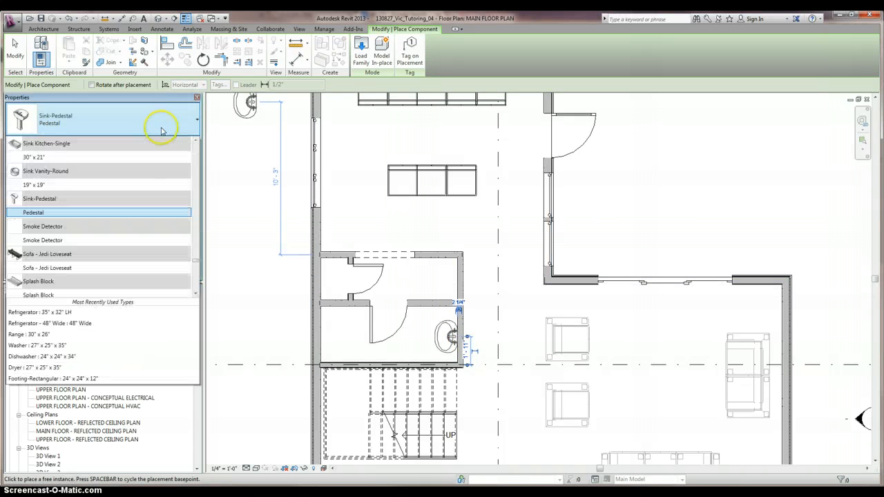
left_click_drag(196, 264, 197, 280)
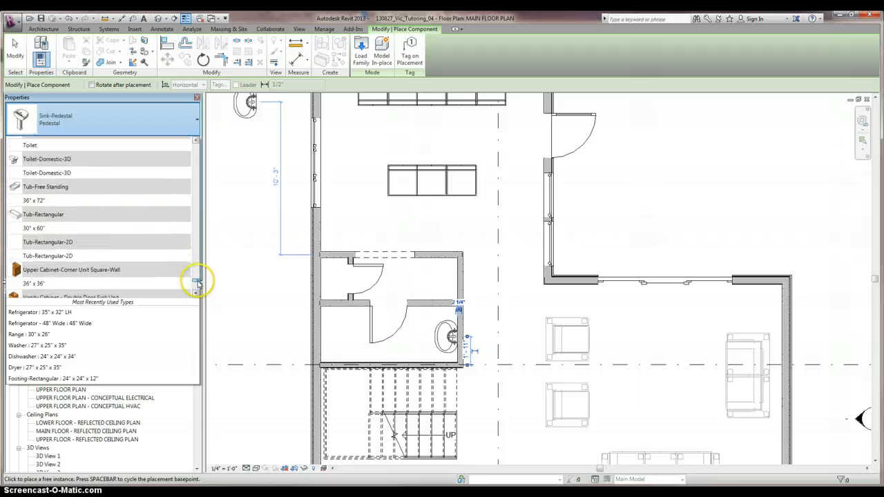
scroll(127, 205, "up", 2)
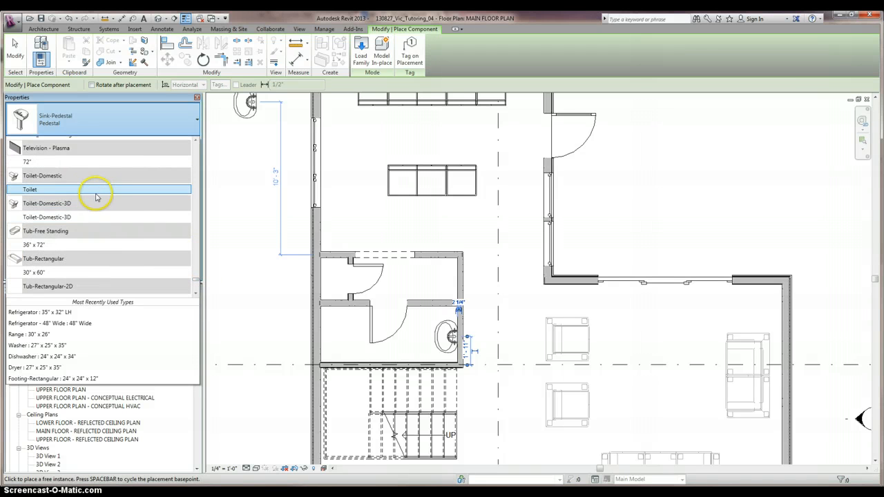
left_click(50, 216)
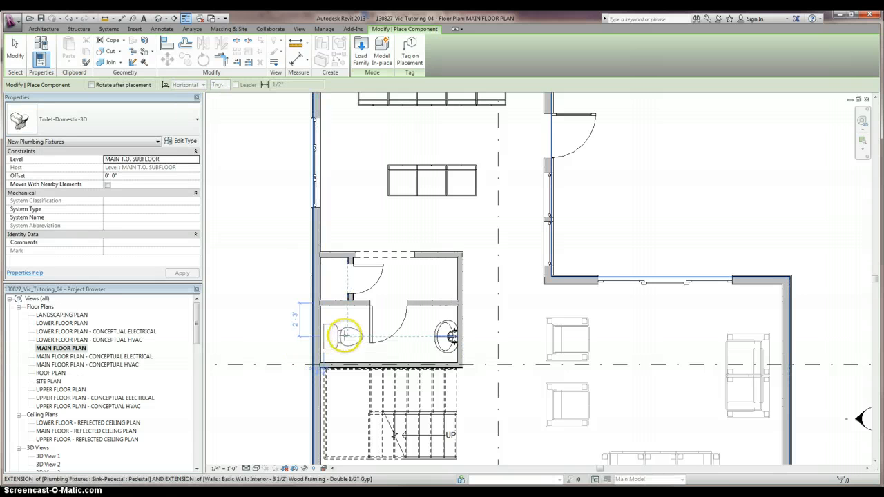
left_click(344, 336)
left_click(15, 52)
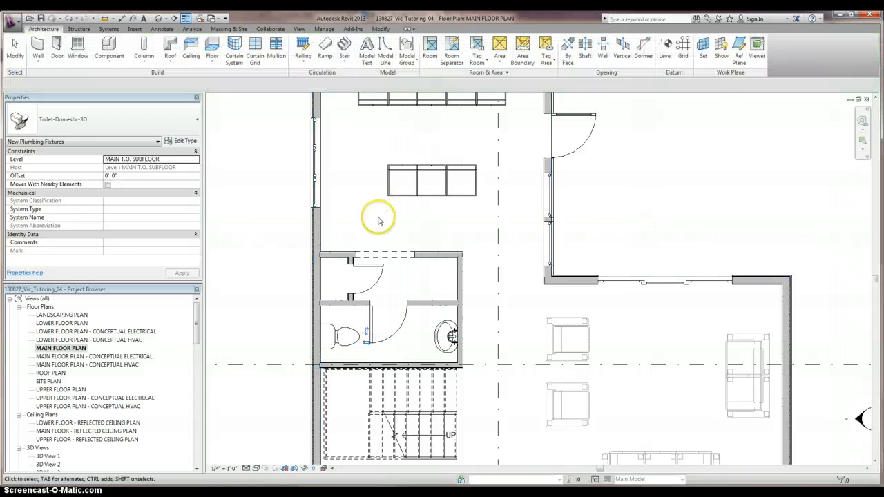
Place a Building Elevation marker between the kitchen island and the arched opening, facing south, and open its elevation view
scroll(351, 246, "down", 1)
scroll(410, 250, "down", 3)
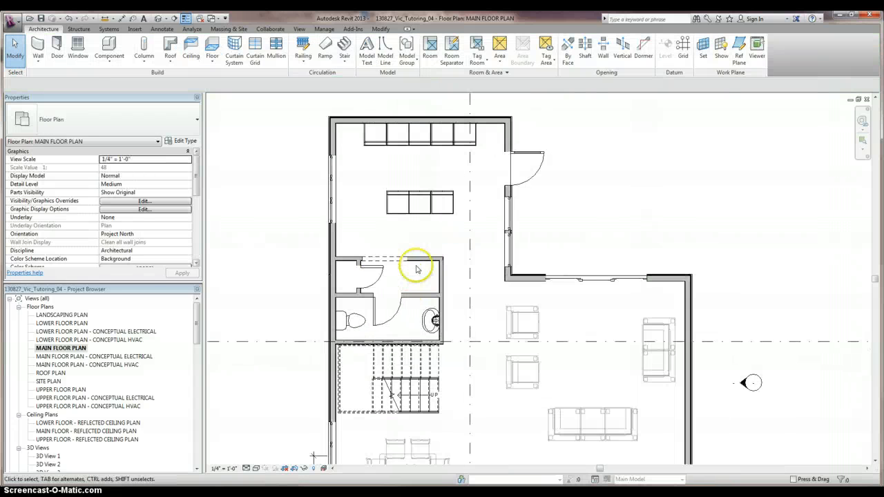
scroll(362, 250, "down", 2)
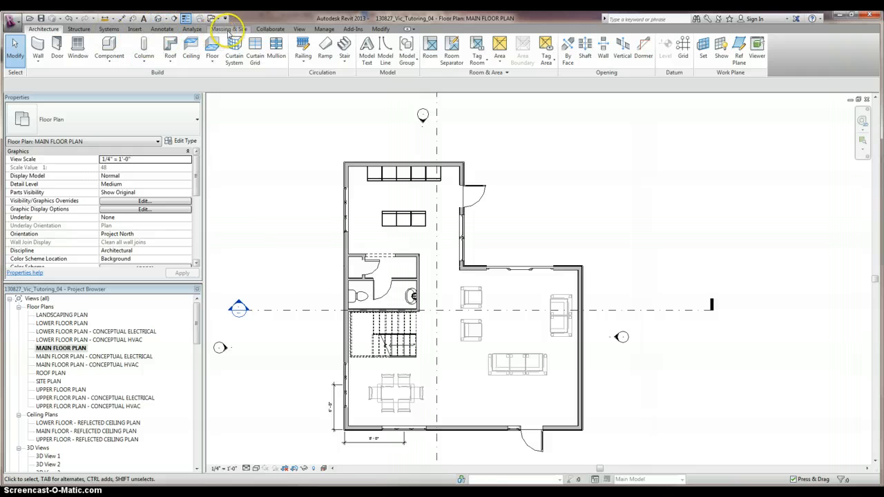
left_click(298, 29)
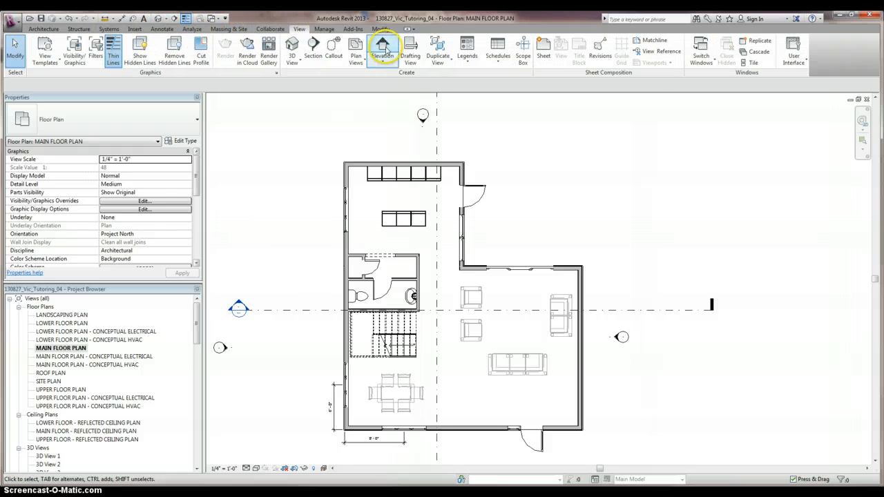
left_click(383, 50)
left_click(402, 239)
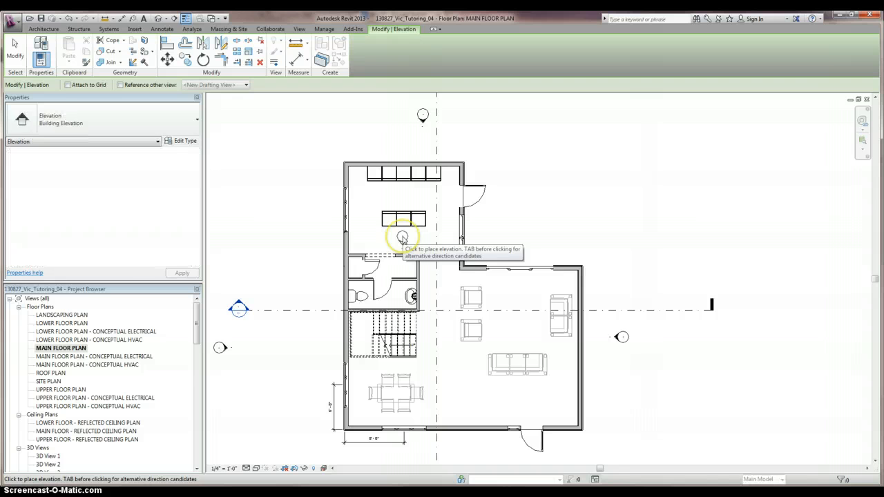
key("Escape")
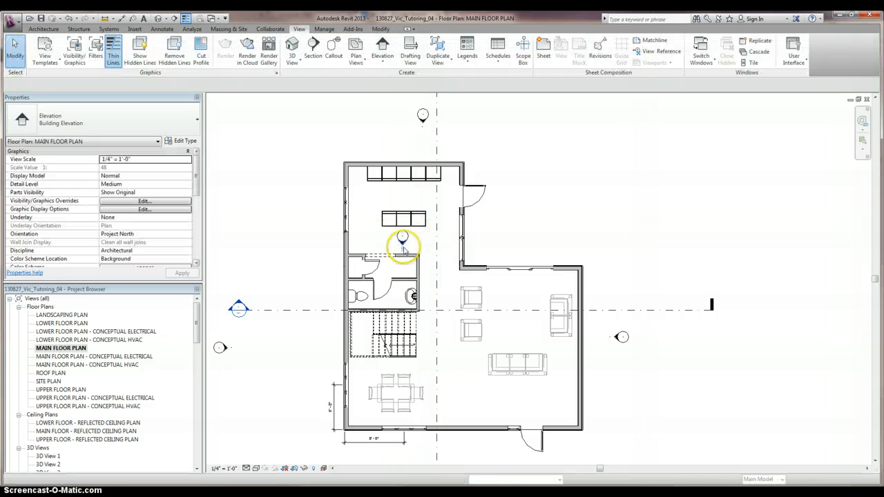
double_click(404, 243)
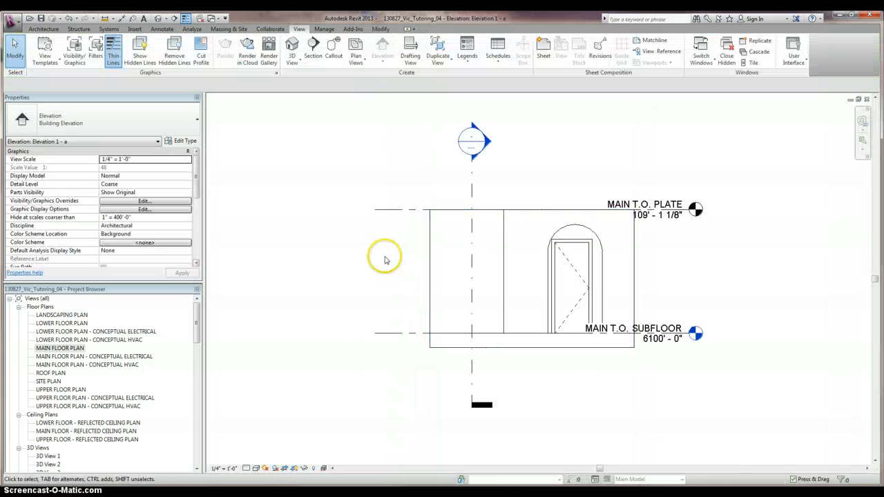
Turn off cropping in the elevation to view the surrounding building, and turn cropping back on
scroll(382, 254, "down", 2)
scroll(525, 269, "up", 4)
scroll(468, 292, "down", 2)
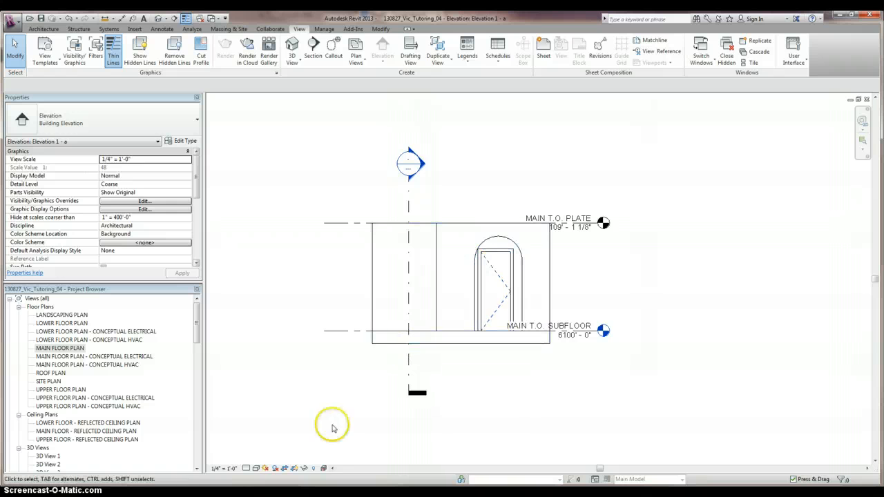
left_click(284, 468)
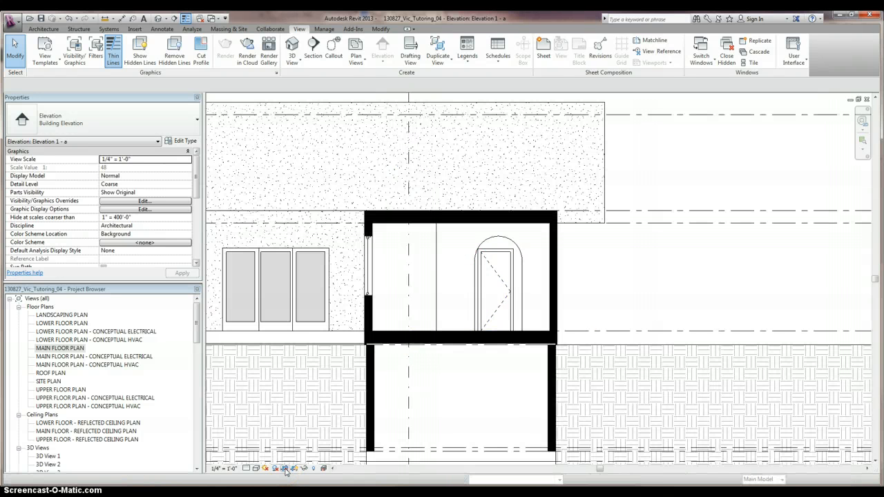
left_click(286, 470)
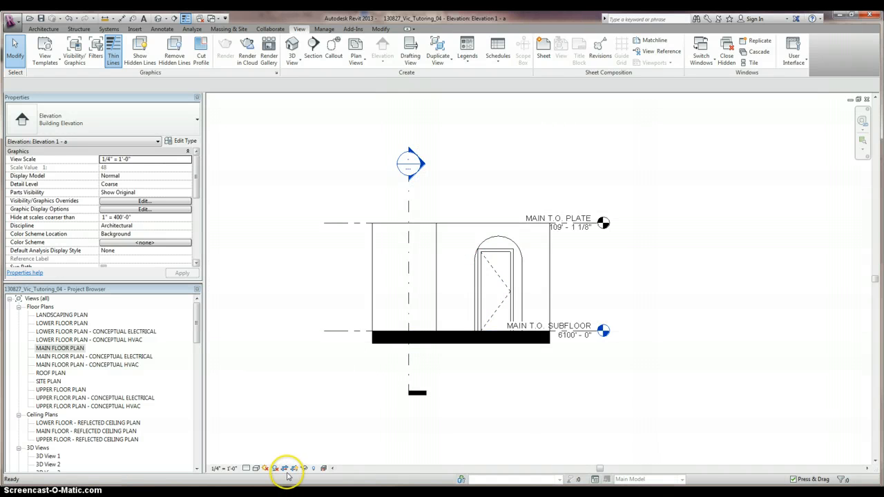
Set the elevation's detail level to Medium and examine the layers of the cut floor up close
left_click(246, 469)
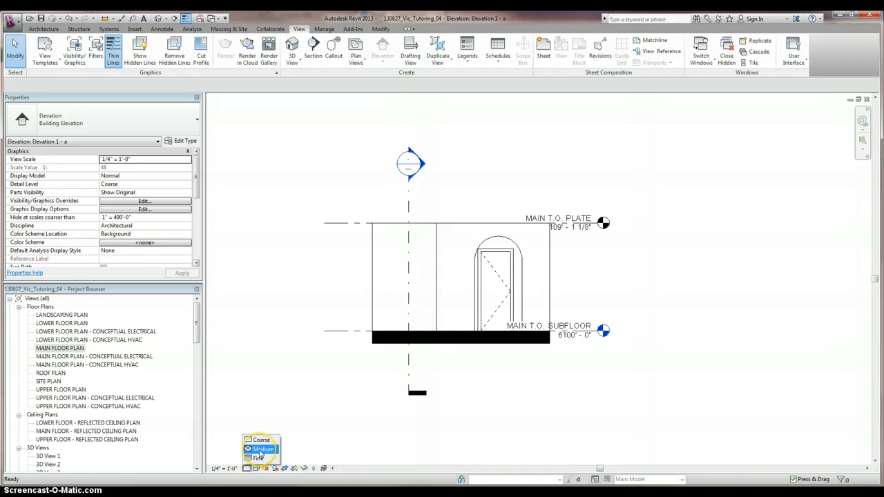
left_click(260, 453)
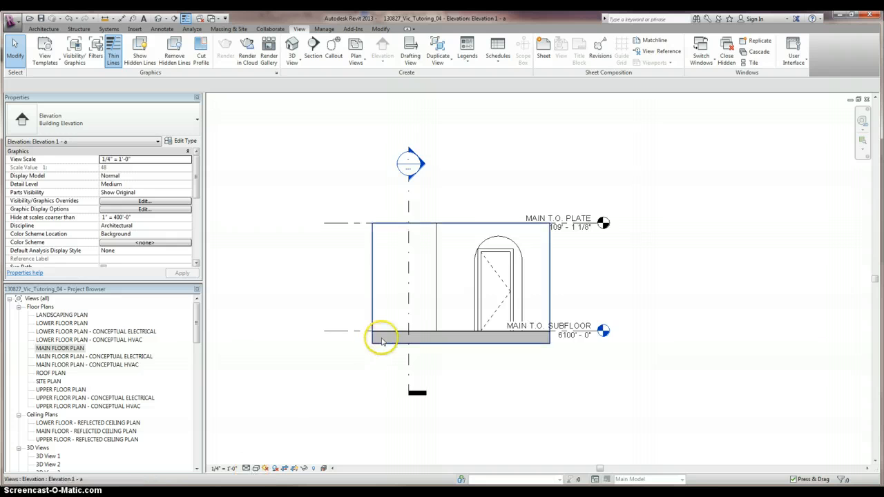
scroll(382, 339, "up", 4)
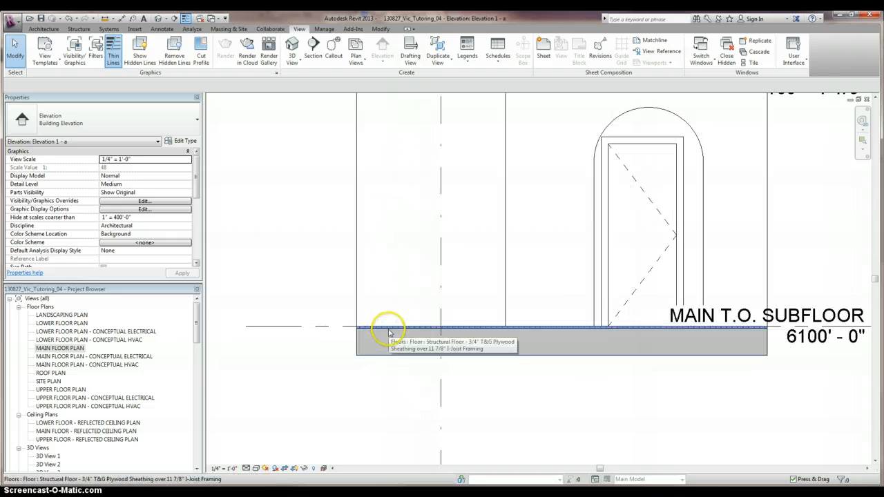
Compare the cut floor at Coarse, Medium and Fine detail levels, and set the elevation back to Medium
left_click(247, 469)
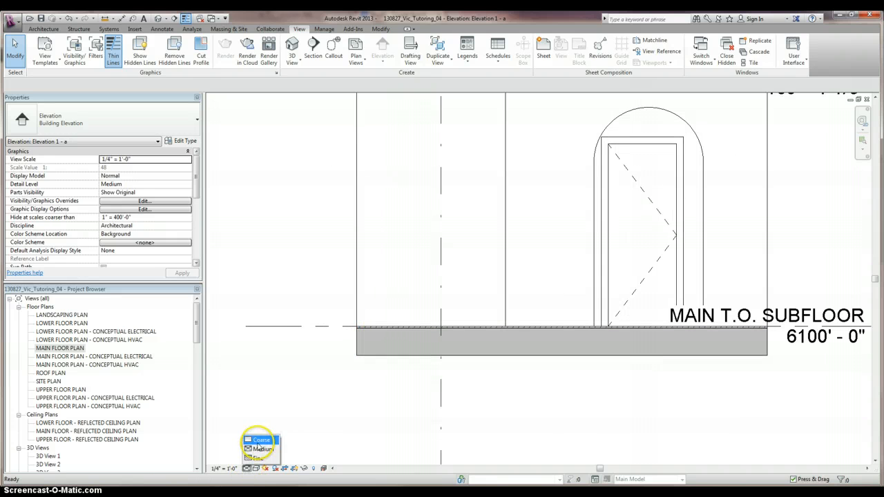
left_click(261, 440)
scroll(384, 335, "up", 2)
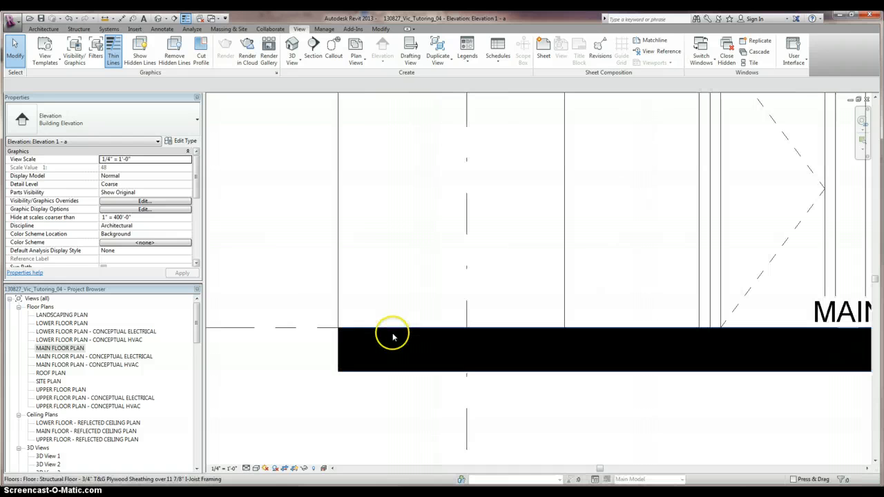
left_click(246, 469)
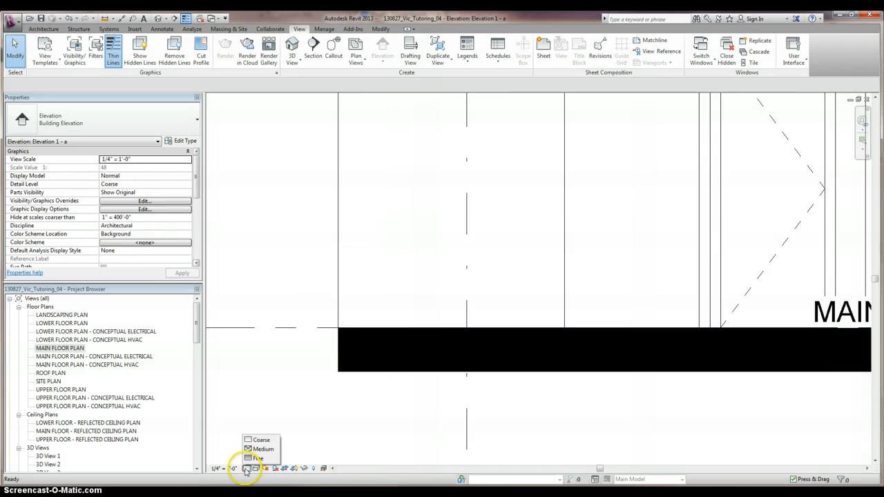
left_click(261, 449)
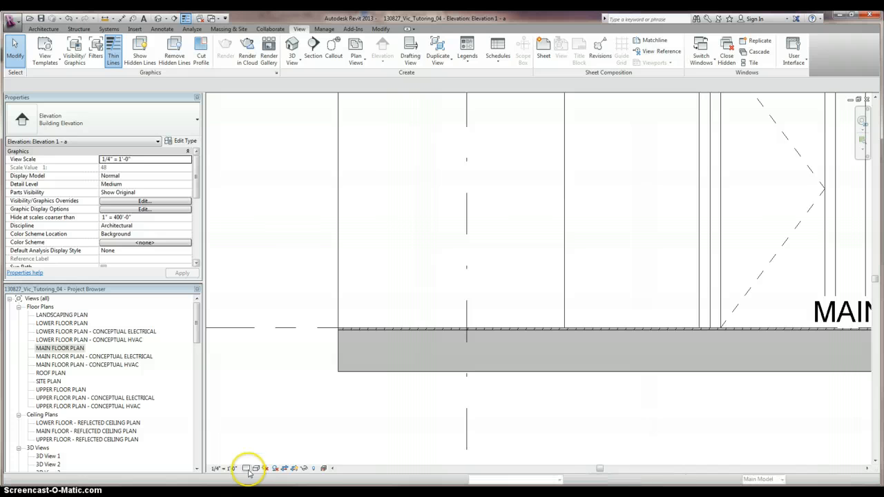
left_click(247, 470)
left_click(258, 458)
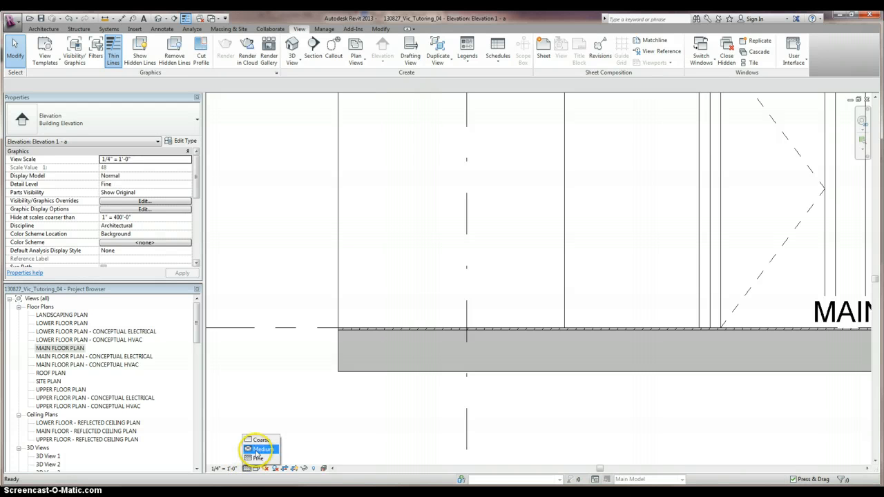
left_click(261, 449)
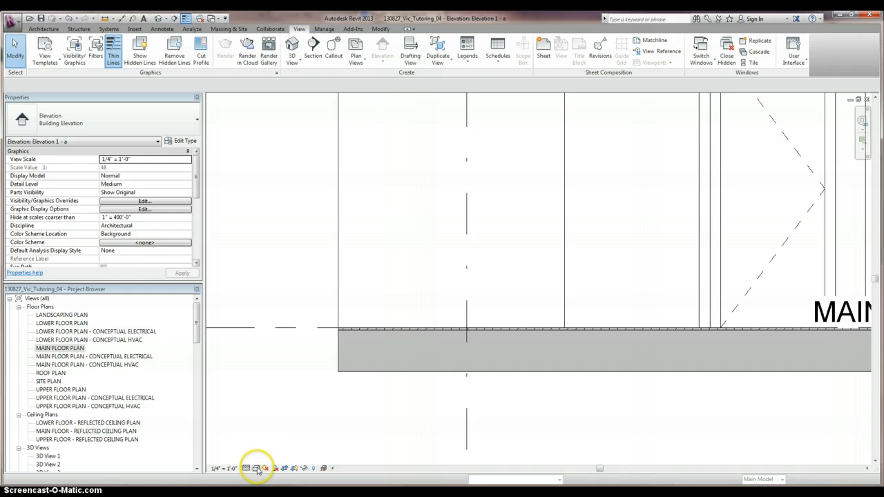
scroll(319, 422, "down", 1)
scroll(321, 418, "down", 2)
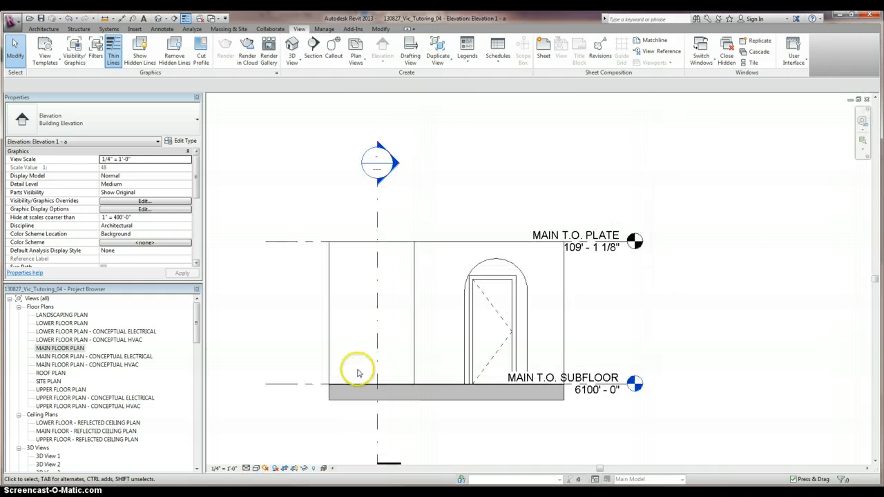
Compare the elevation in the Shaded and Realistic visual styles, and return it to Hidden Line
left_click(255, 468)
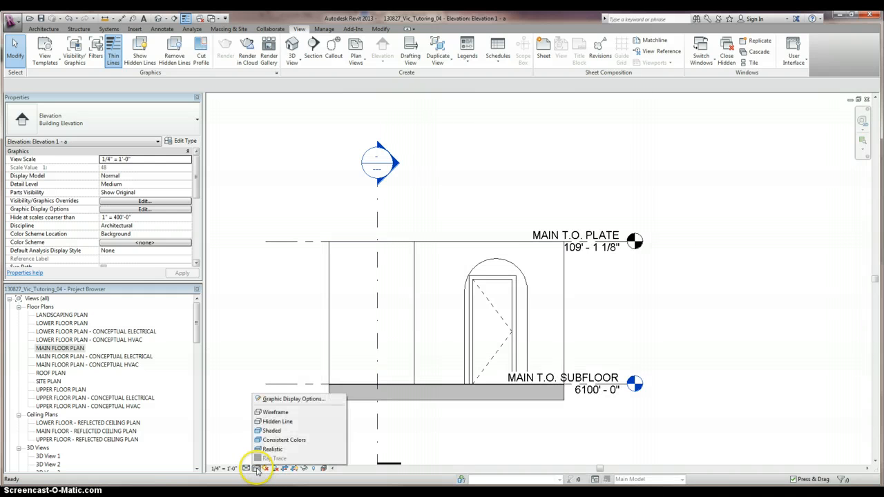
left_click(276, 430)
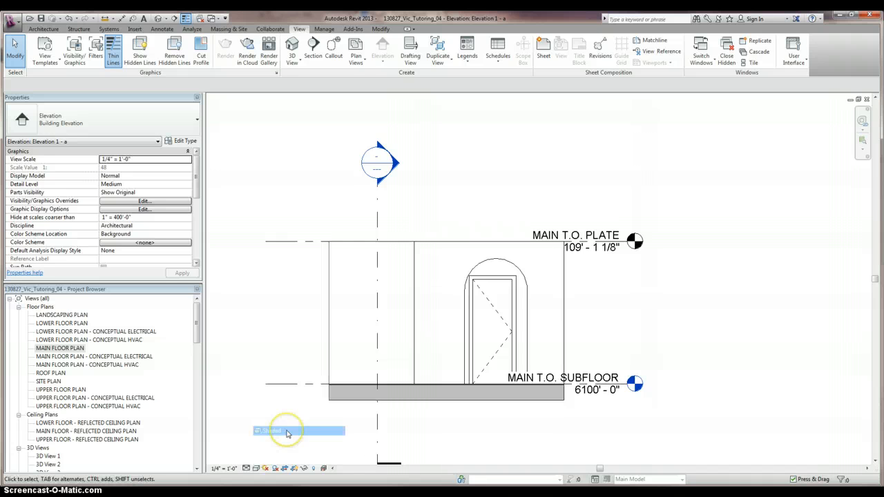
left_click(256, 468)
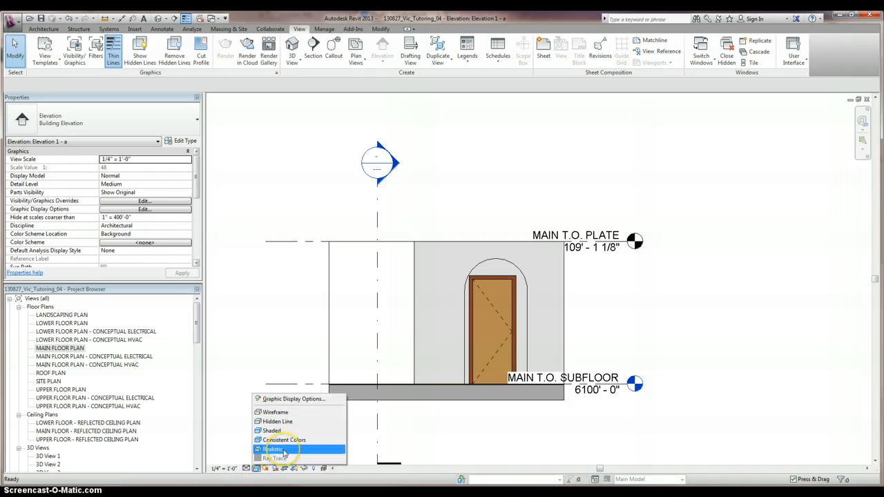
left_click(283, 451)
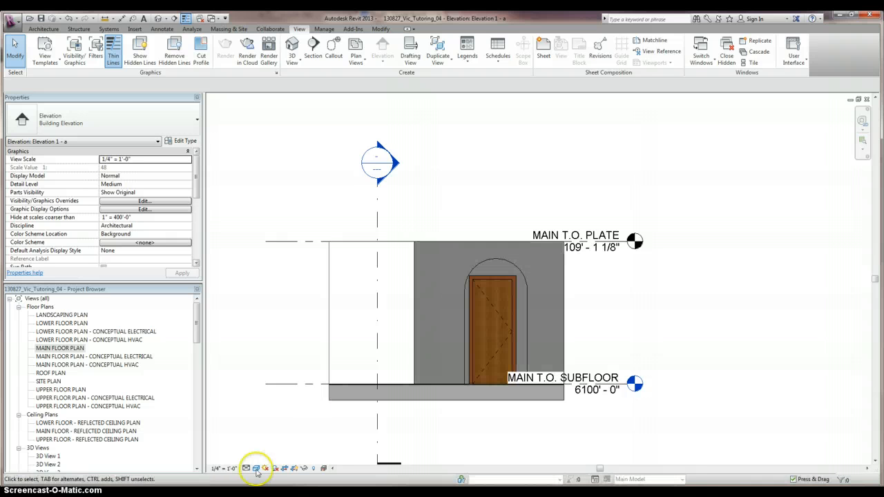
left_click(255, 468)
left_click(301, 348)
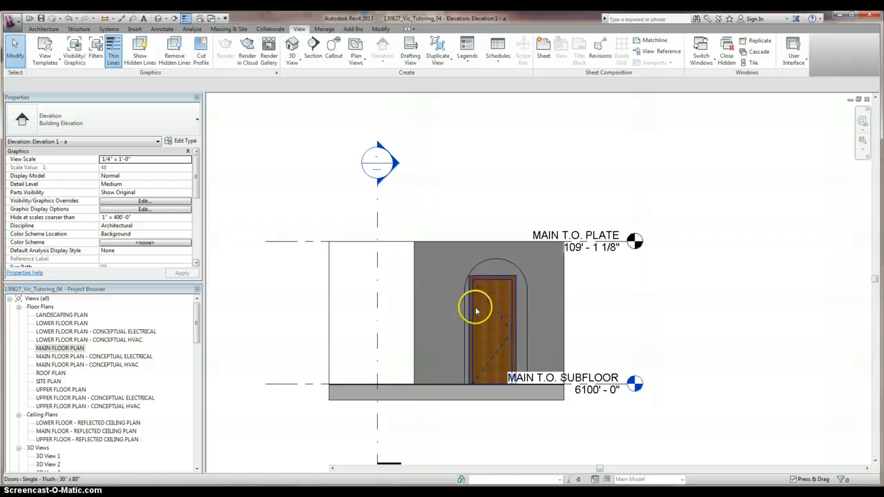
left_click(255, 469)
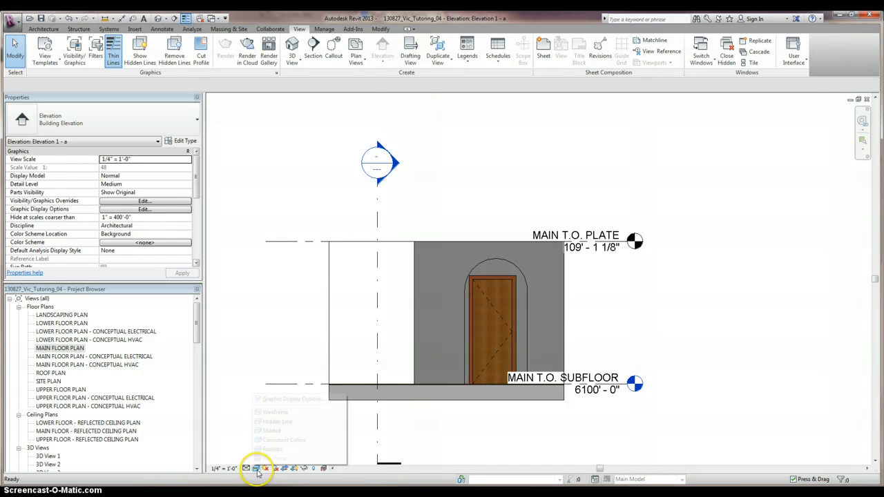
left_click(306, 429)
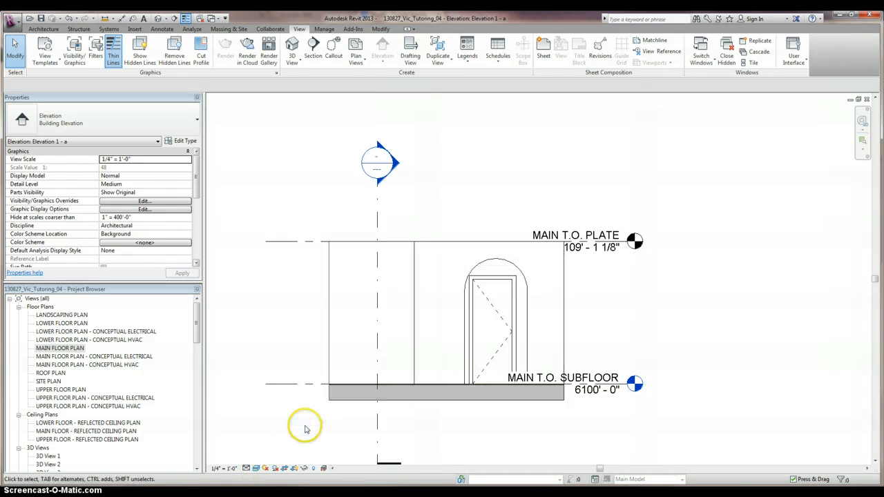
Show the elevation's crop region and stretch it outward past both exterior walls and upward above the MAIN T.O. PLATE level
left_click(284, 470)
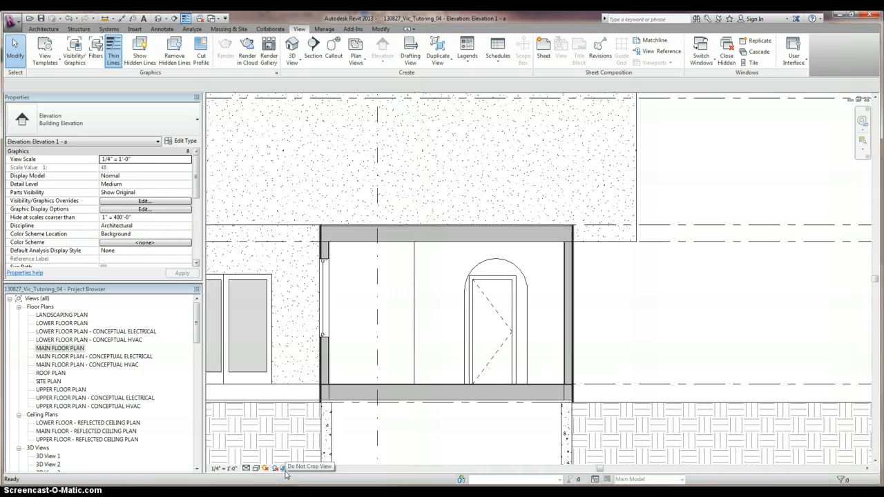
left_click(283, 469)
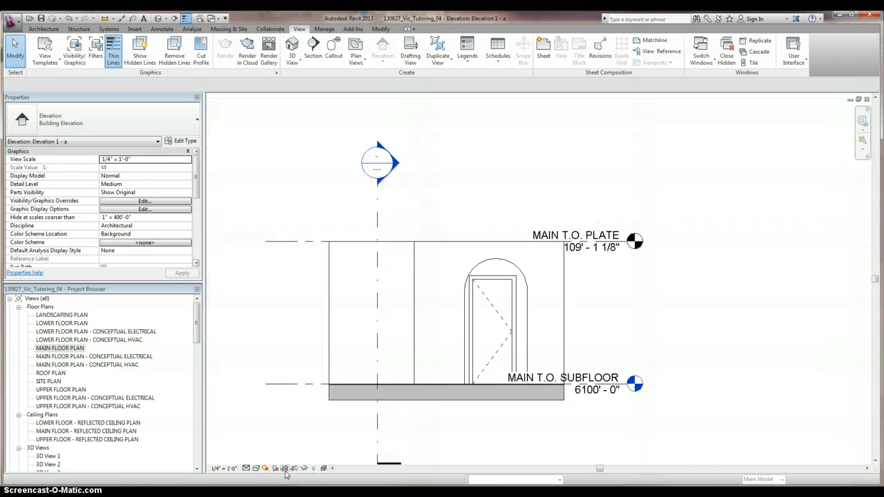
left_click(294, 470)
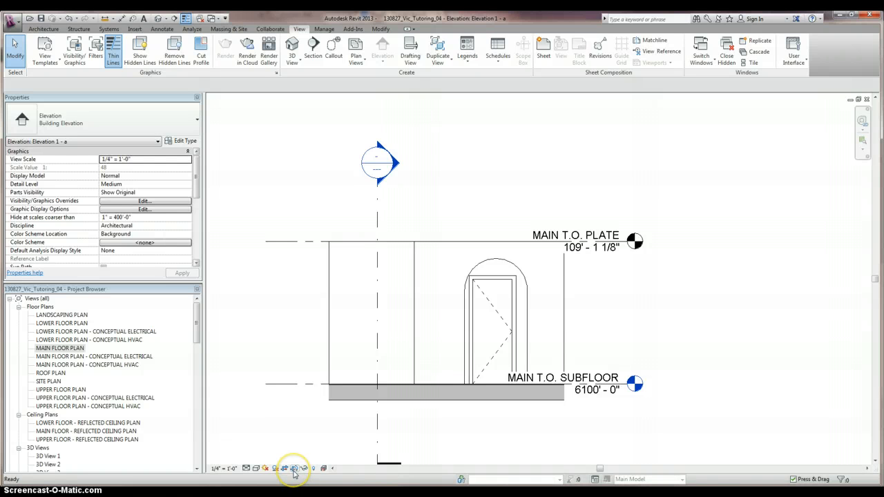
left_click(330, 343)
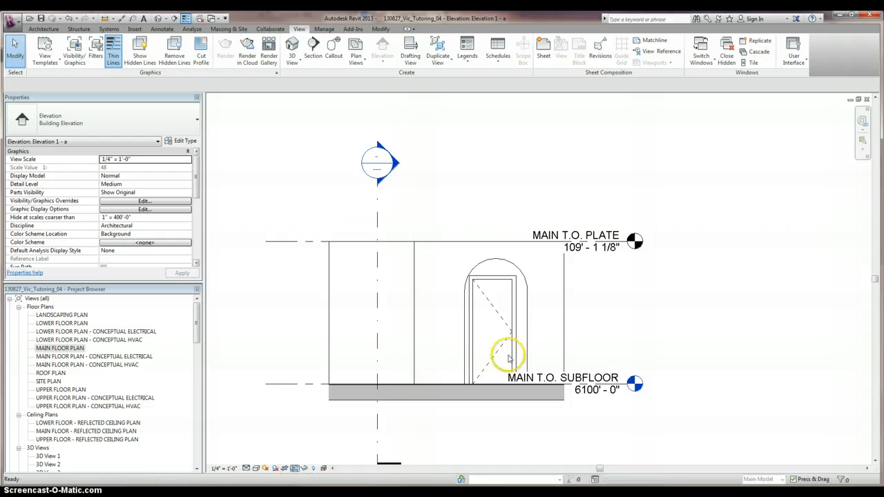
left_click(564, 304)
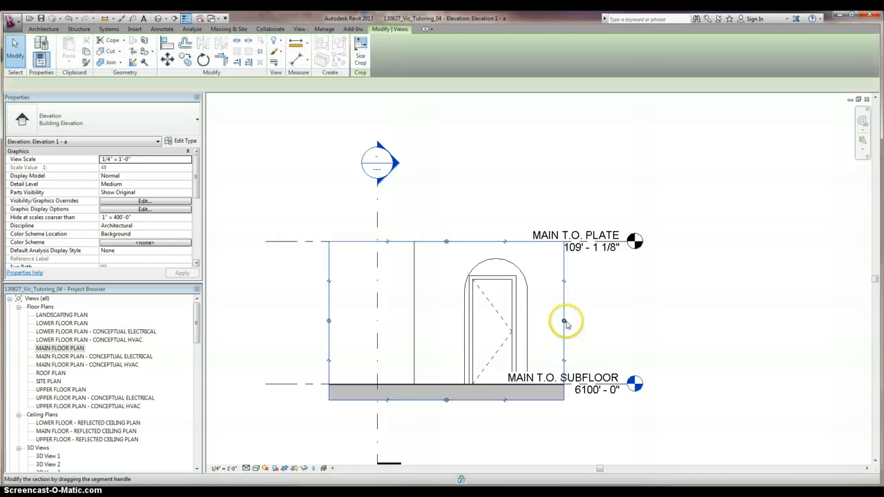
left_click_drag(564, 322, 596, 321)
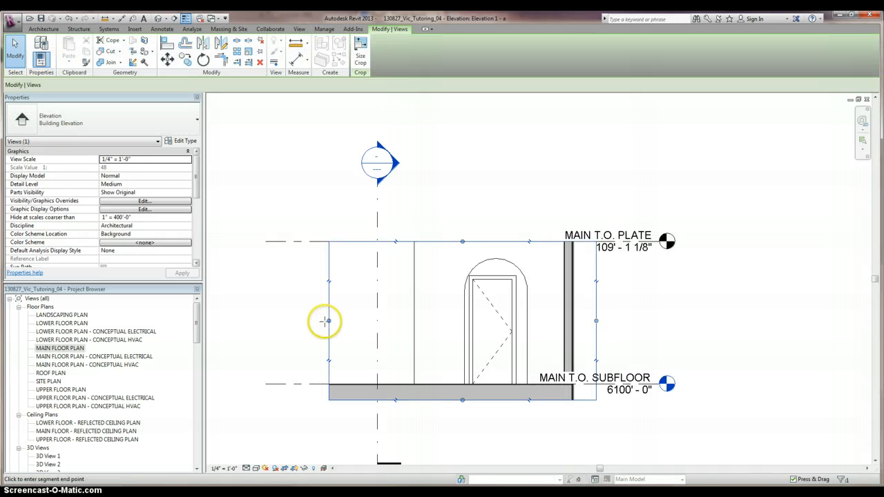
left_click_drag(328, 321, 267, 322)
left_click_drag(432, 242, 427, 226)
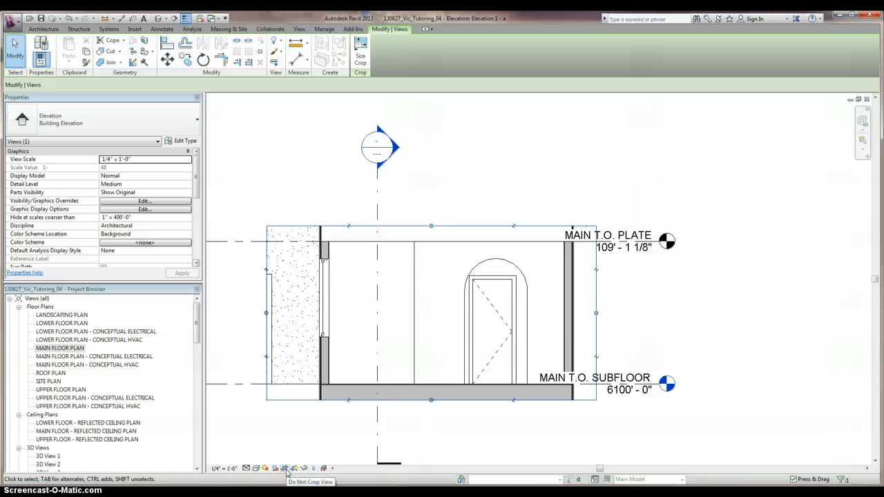
Turn off cropping to view the enlarged elevation within the surrounding building, and crop the view again
left_click(288, 470)
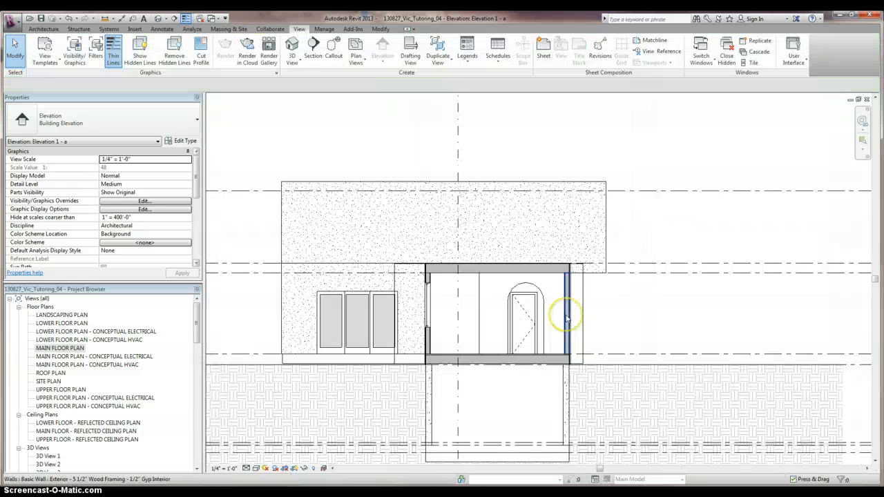
scroll(565, 318, "down", 2)
scroll(566, 318, "up", 2)
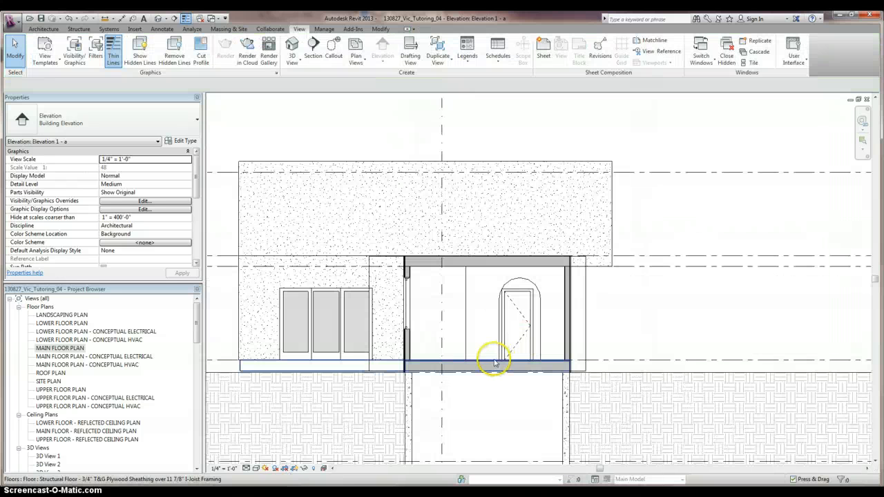
left_click(285, 470)
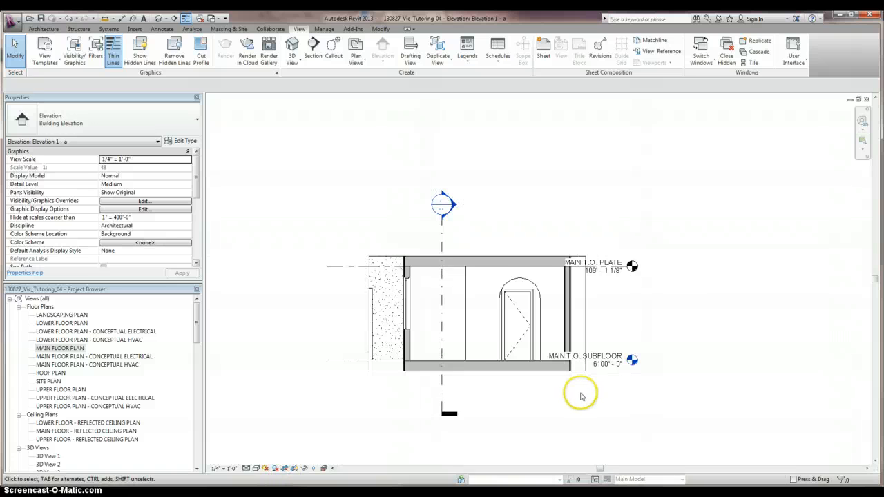
scroll(474, 334, "up", 2)
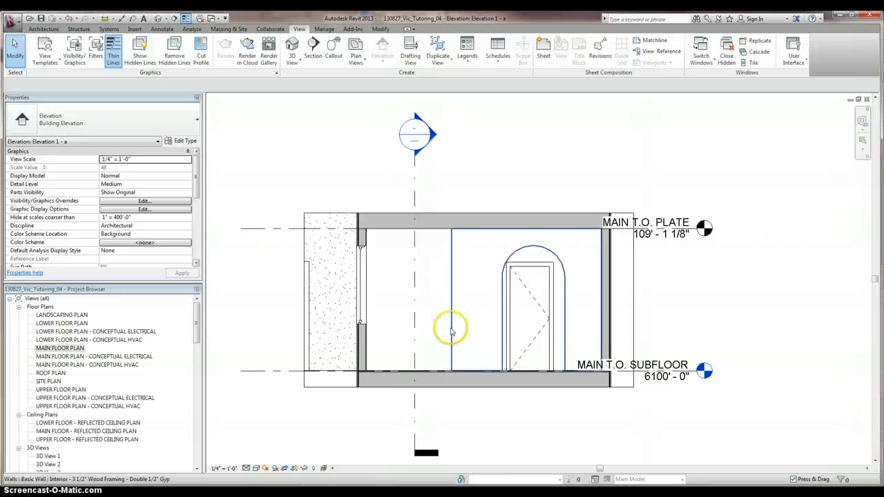
Try a duplicate type of the arched opening named 3' x 8' x 2' with a 3' 0" width, and undo it
left_click(513, 257)
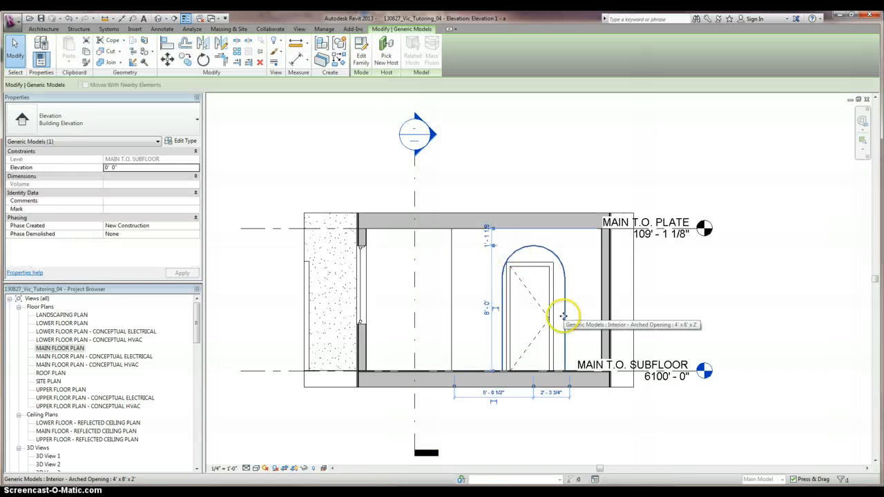
left_click(188, 142)
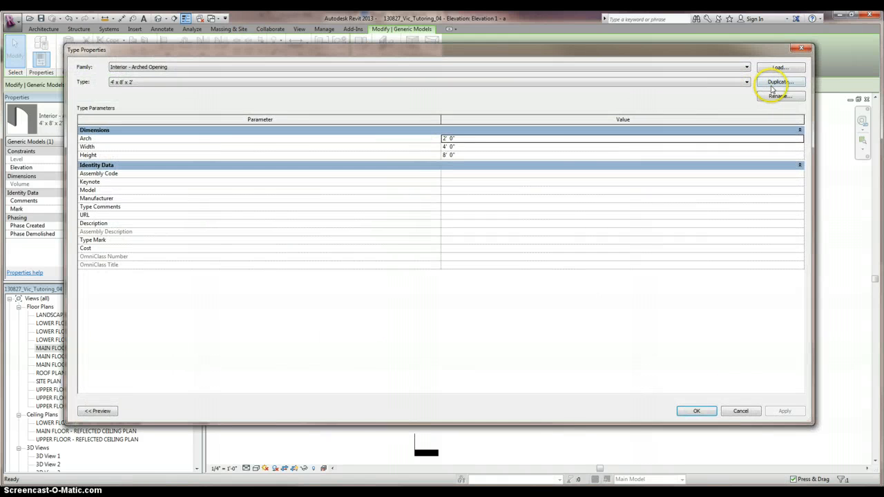
left_click(772, 87)
left_click(460, 297)
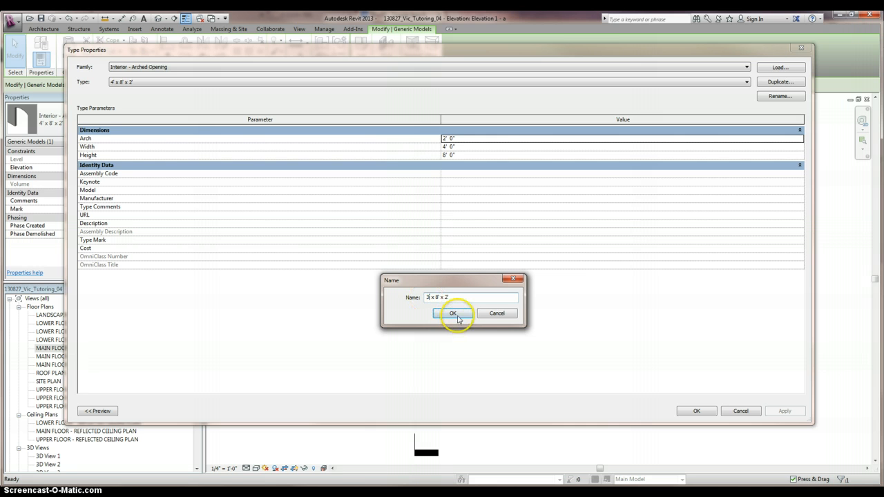
left_click(452, 312)
left_click(446, 146)
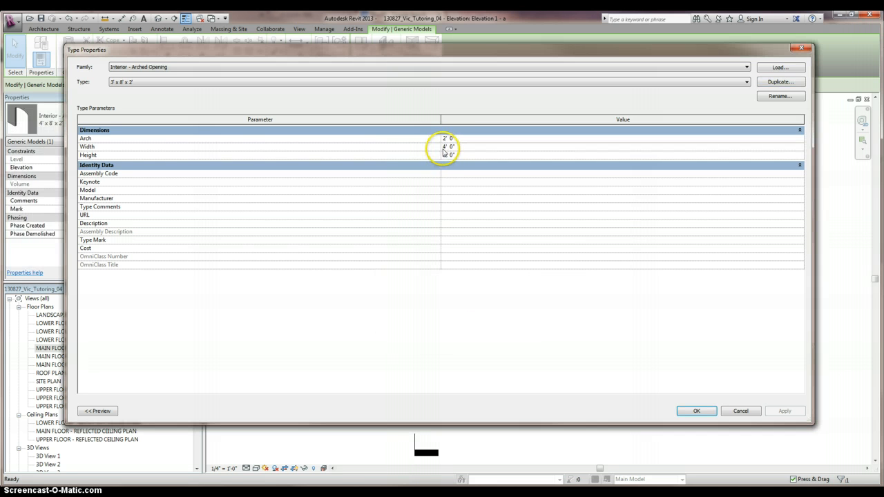
type("3")
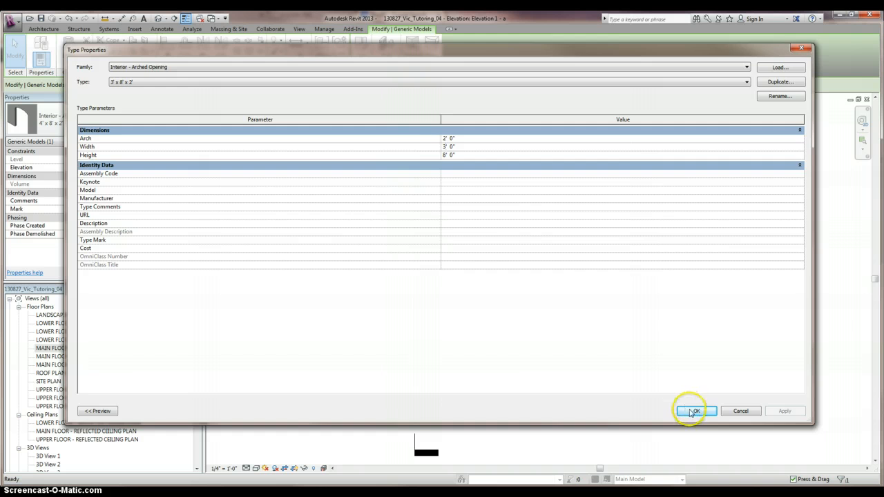
left_click(692, 412)
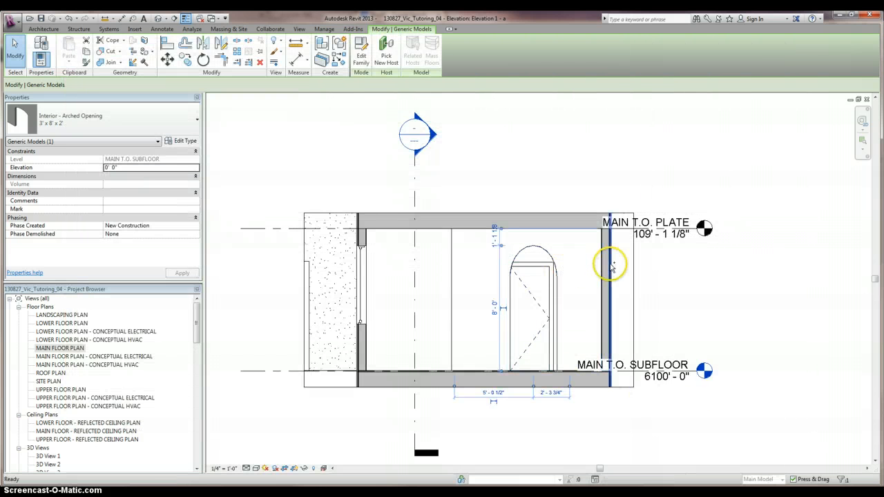
key("Escape")
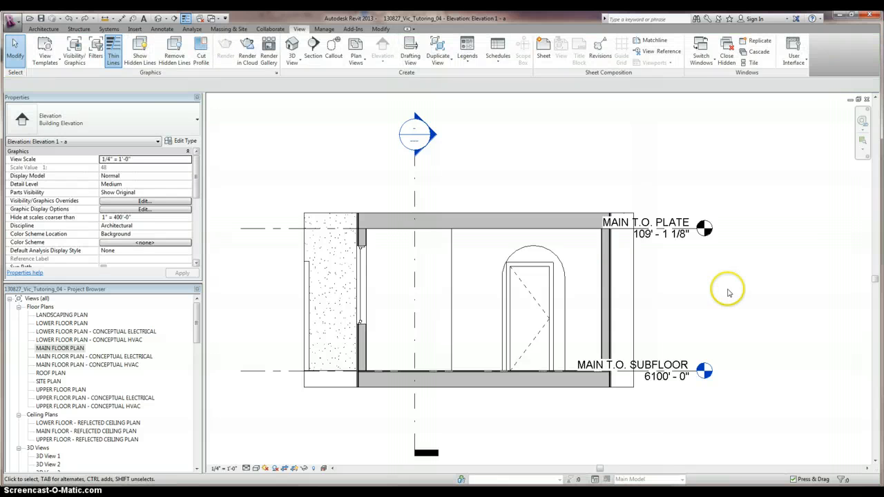
Open the project's Material Browser and move it clear of the arched opening in the elevation
left_click(43, 28)
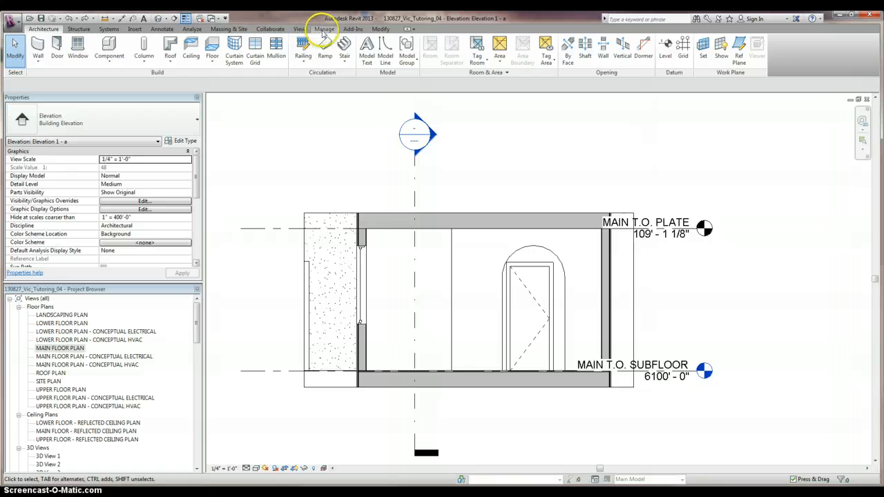
left_click(323, 30)
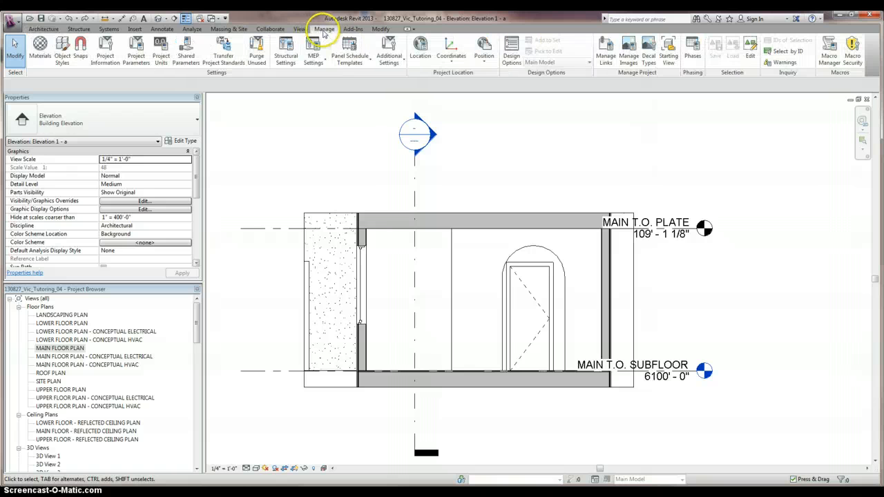
left_click(42, 64)
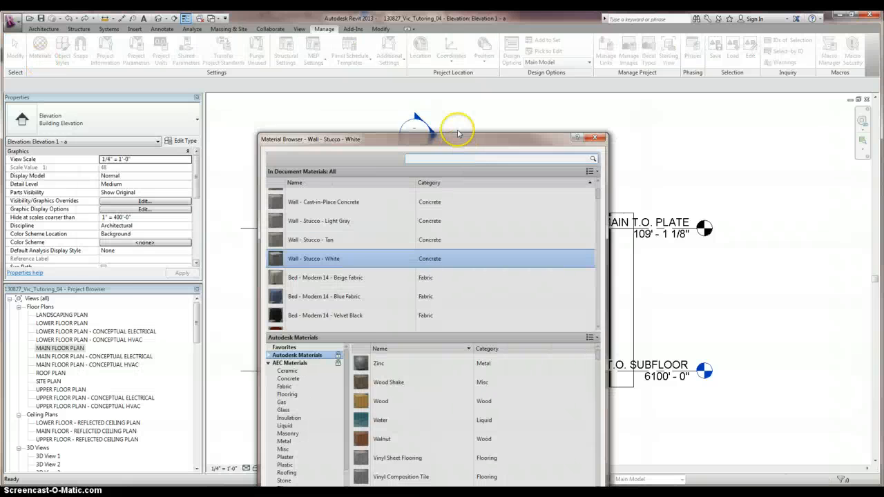
left_click_drag(454, 122, 292, 83)
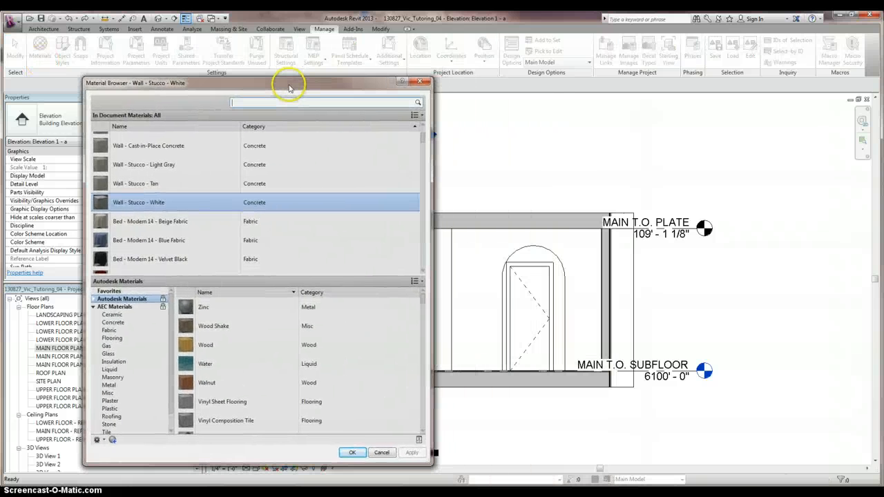
Look through the Flooring and Misc categories of the AEC Materials library for a paint material
left_click(164, 339)
left_click(169, 355)
left_click(166, 338)
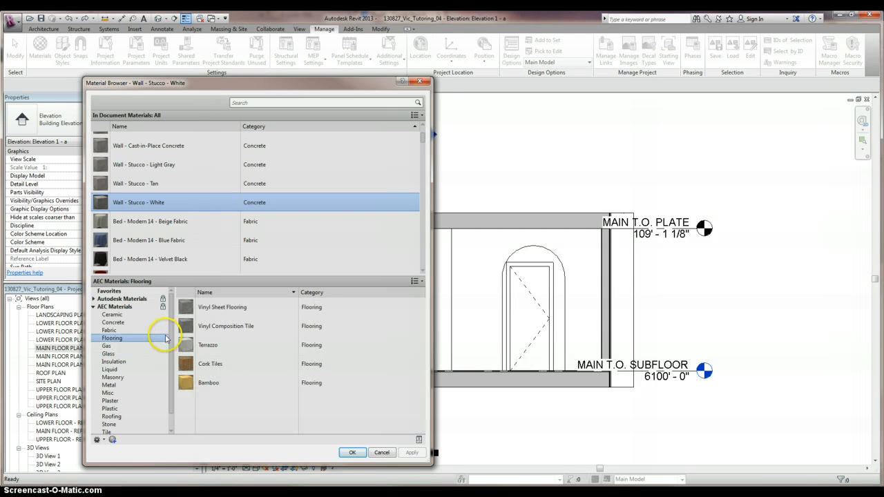
left_click_drag(170, 343, 171, 366)
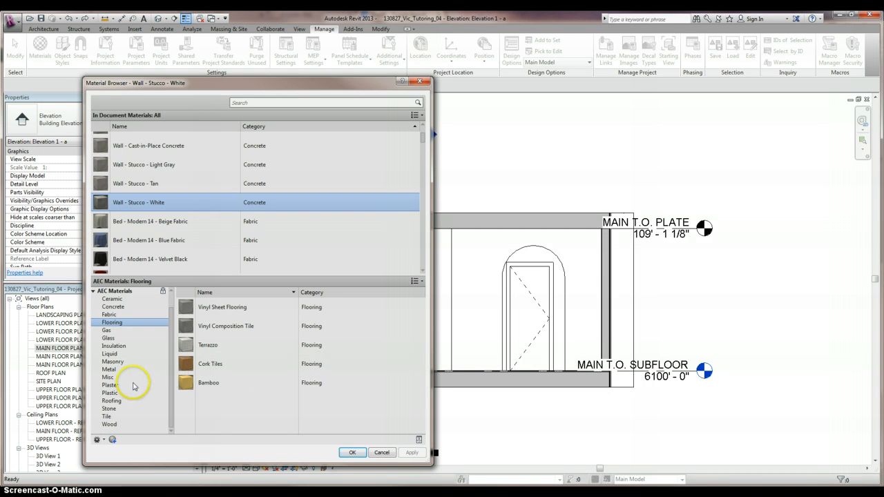
left_click(110, 377)
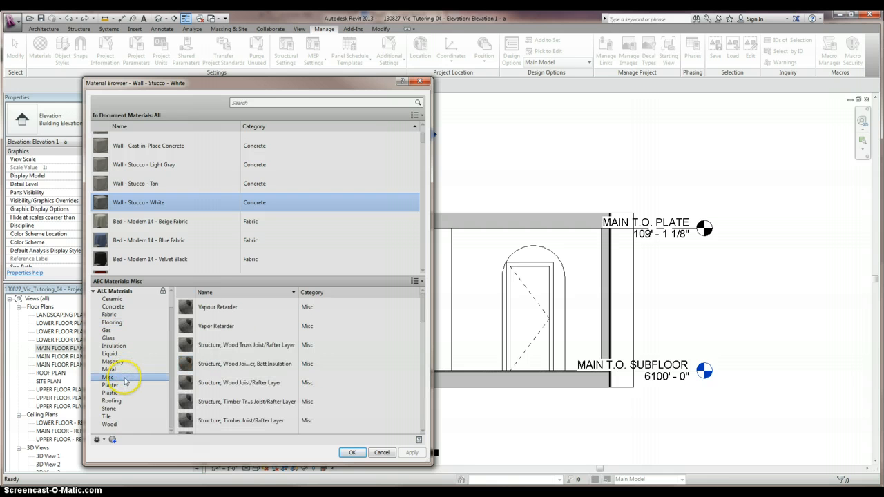
mouse_move(422, 309)
scroll(421, 385, "down", 10)
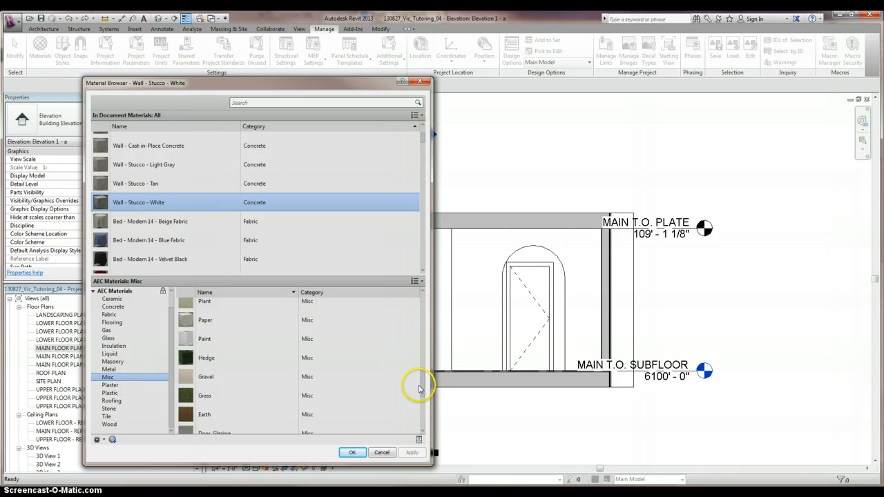
left_click_drag(422, 399, 418, 361)
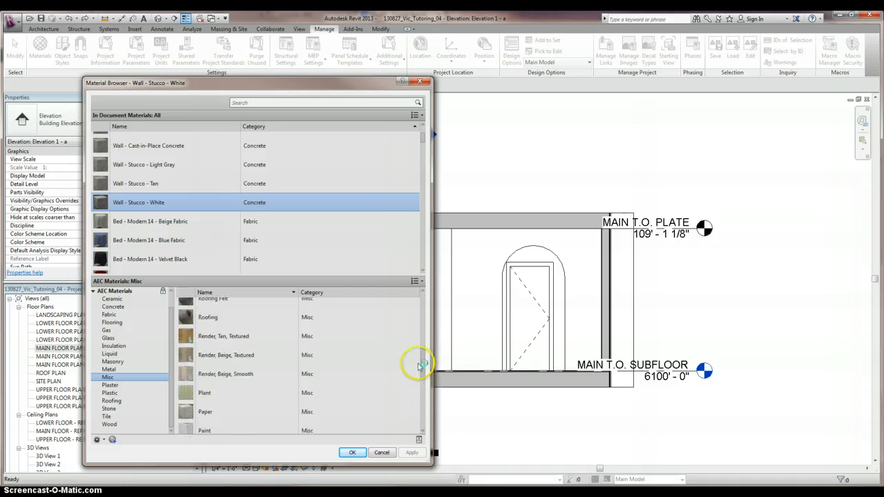
Search the materials for "paint" and add the Paint material from the AEC Materials Misc category to the document
left_click(282, 103)
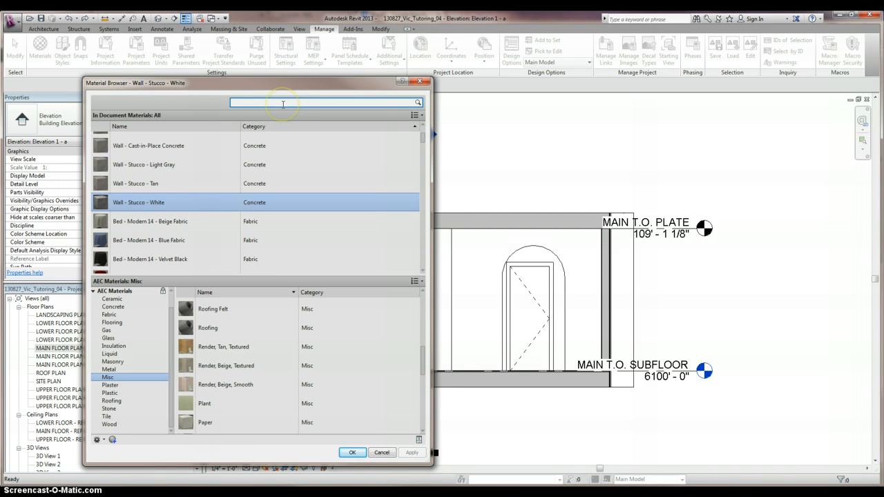
type("paint")
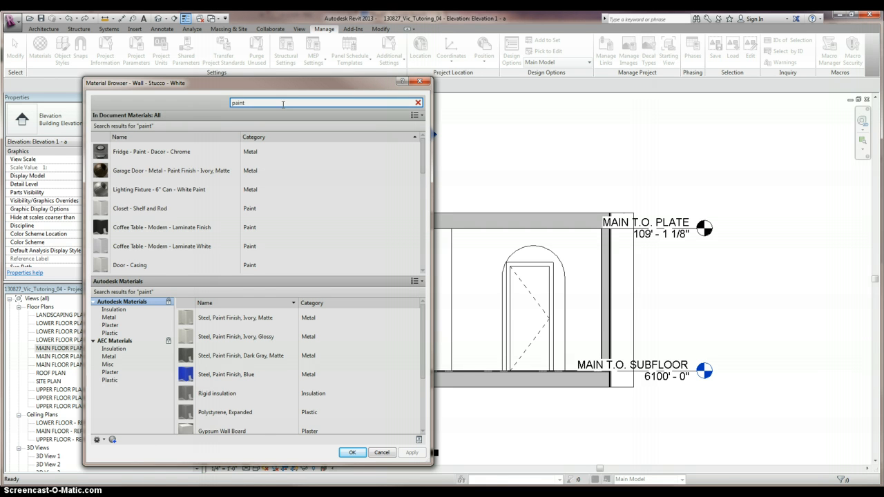
left_click(352, 169)
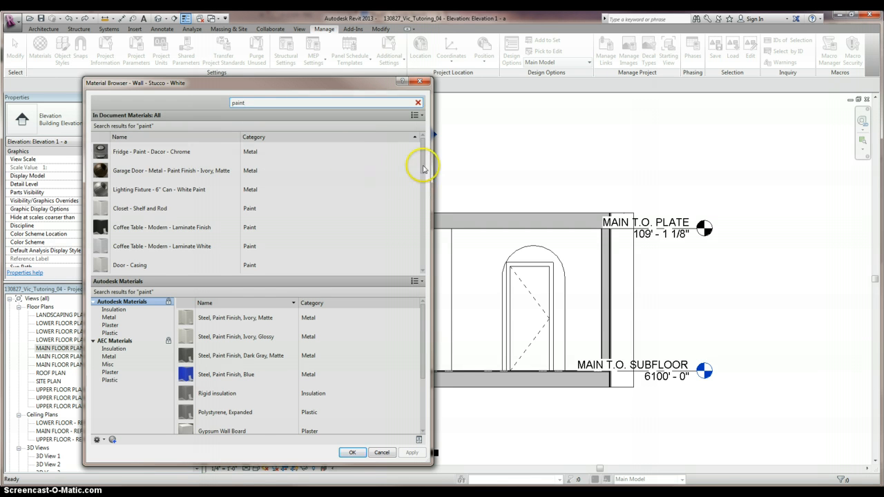
left_click(423, 207)
mouse_move(424, 212)
left_mouse_down()
mouse_move(422, 192)
mouse_move(423, 203)
left_mouse_up()
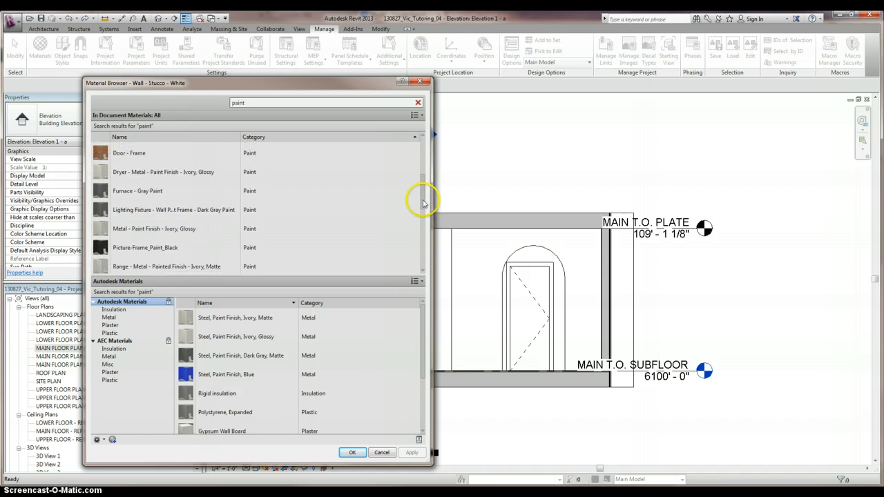
left_click(109, 364)
mouse_move(241, 322)
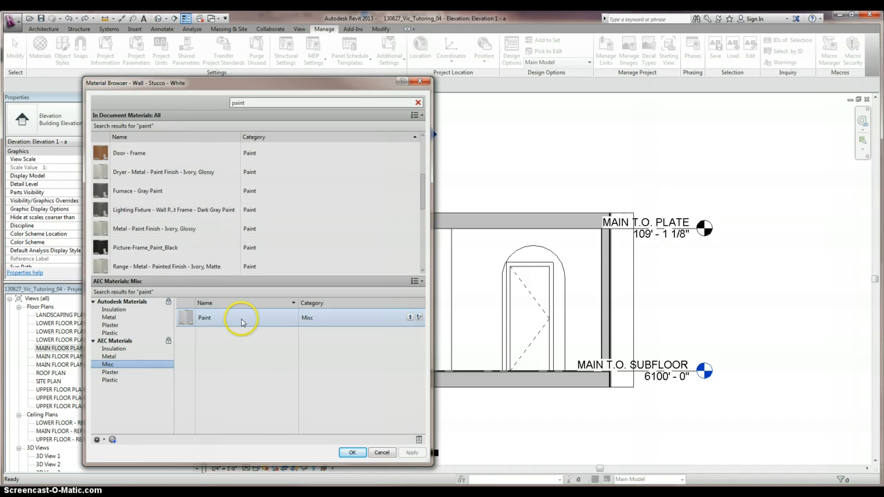
left_click(410, 318)
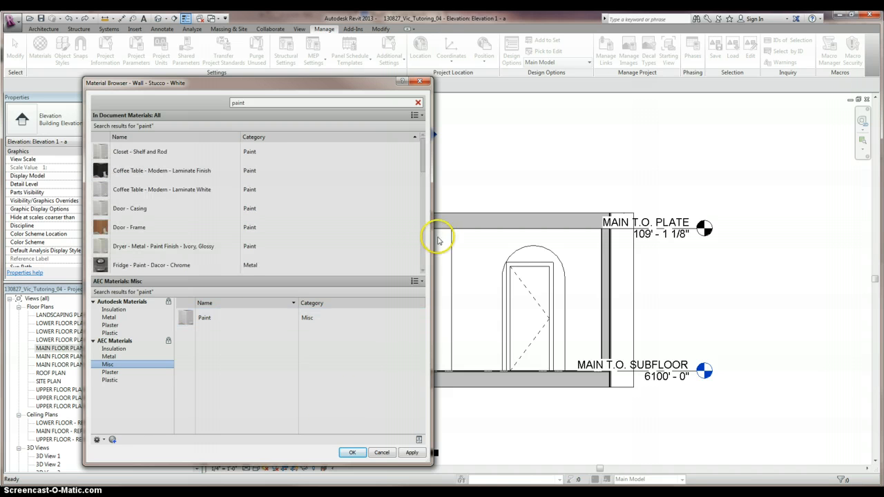
Open the document's Paint material in the Material Editor, place the editor beside the browser and collapse the Information section
left_click_drag(420, 168, 419, 203)
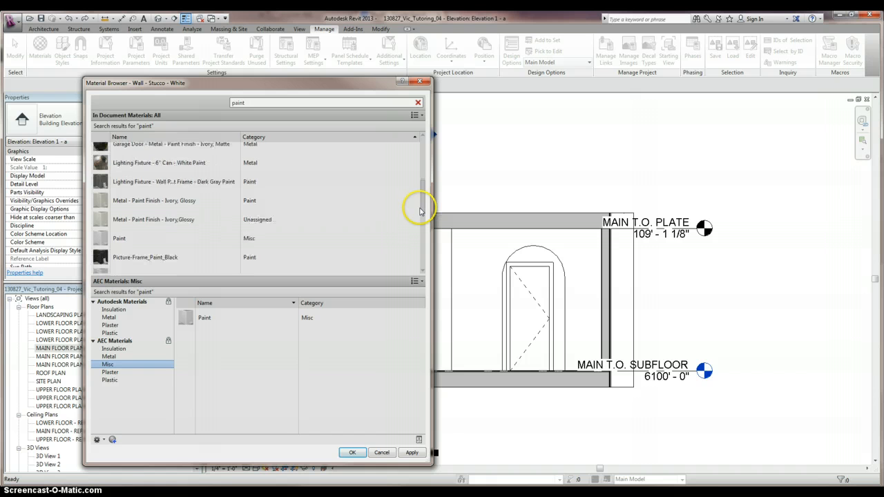
left_click(136, 241)
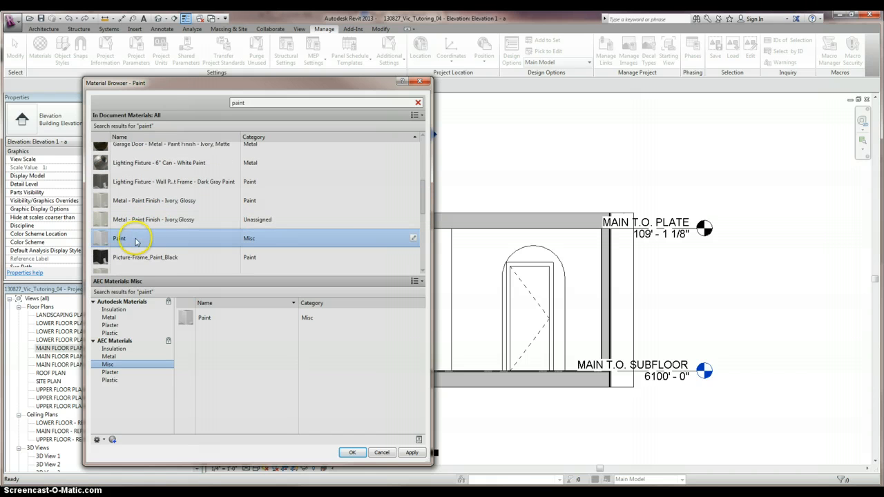
left_click(413, 239)
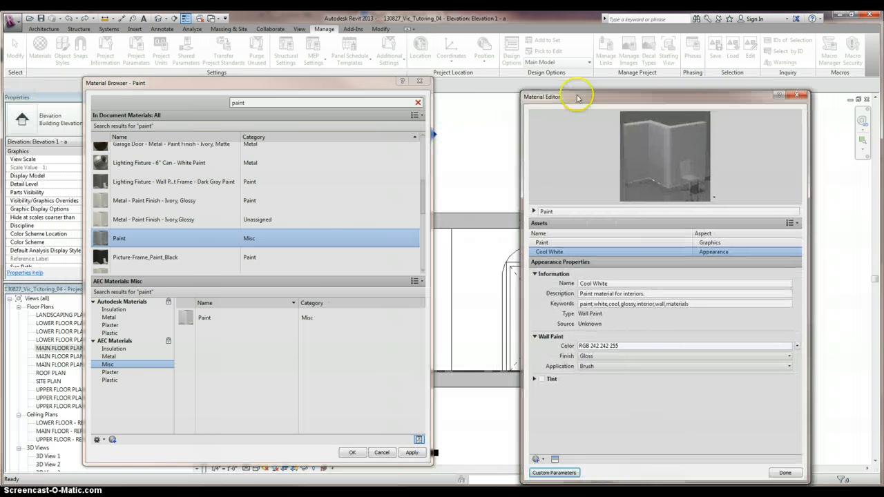
left_click_drag(574, 94, 512, 94)
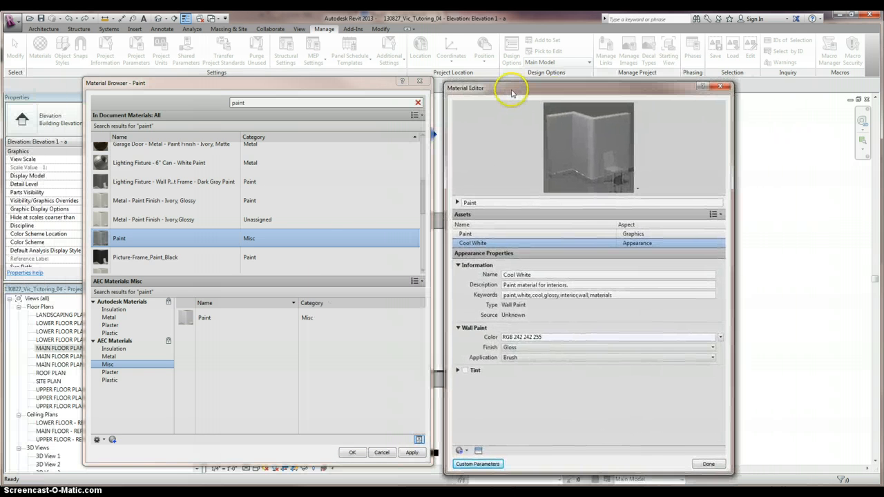
left_click(458, 265)
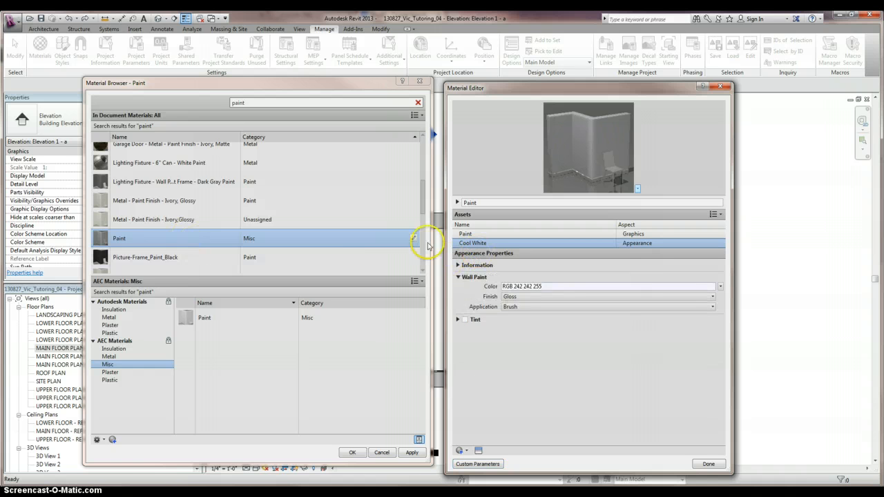
Duplicate the Paint material and rename the copy as Paint - Green
right_click(235, 240)
left_click(250, 257)
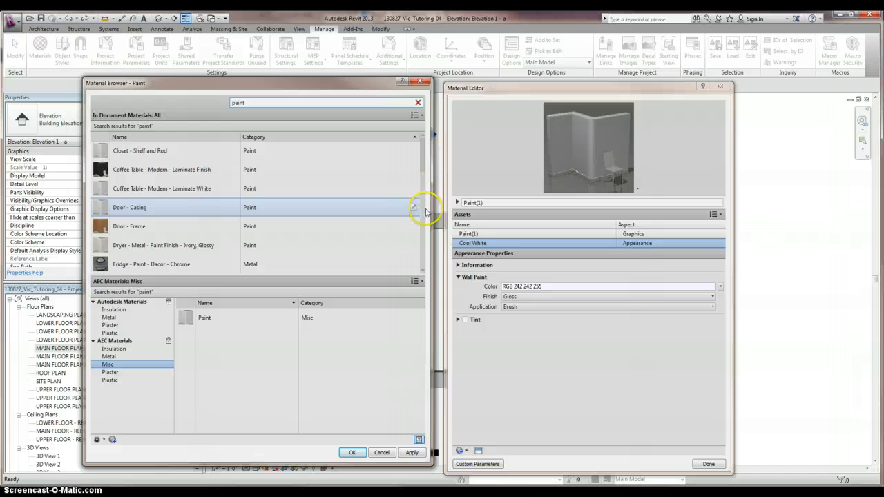
mouse_move(422, 165)
left_mouse_down()
mouse_move(420, 253)
mouse_move(422, 228)
left_mouse_up()
left_click(163, 179)
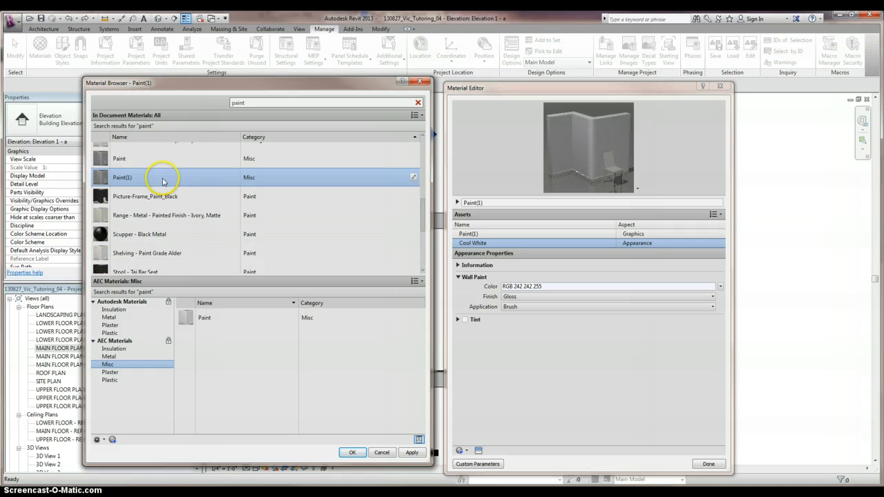
right_click(145, 181)
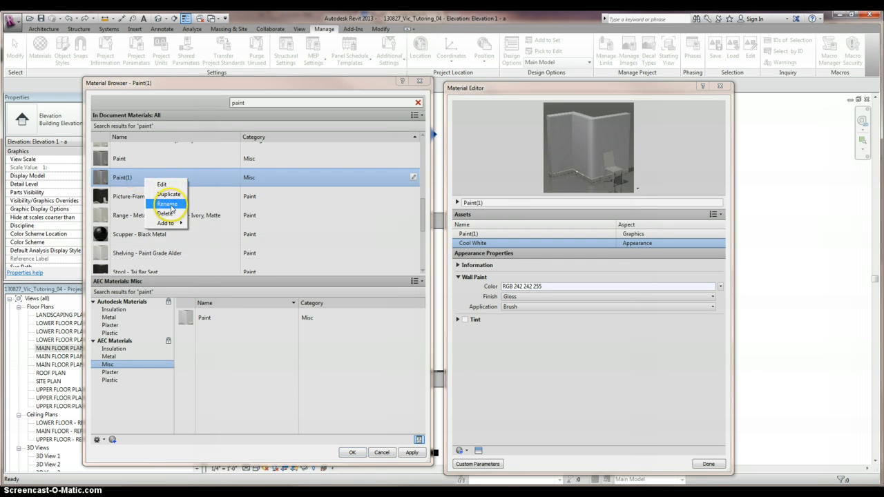
left_click(167, 204)
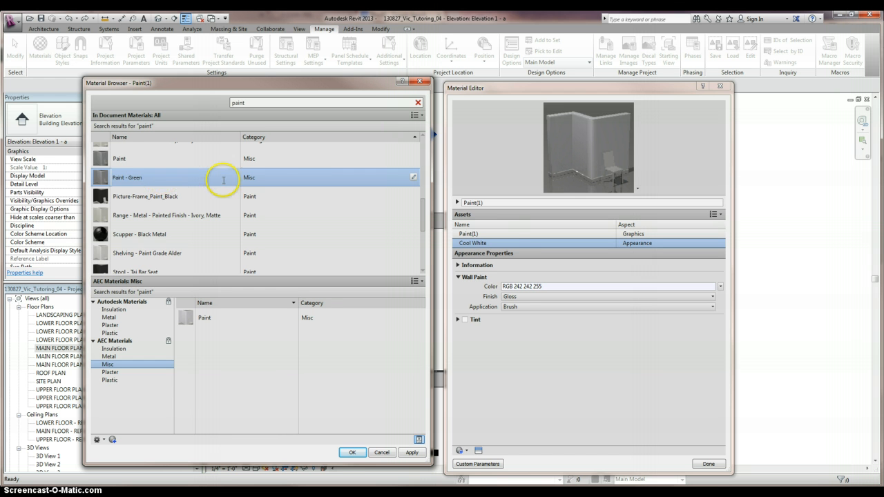
left_click(285, 179)
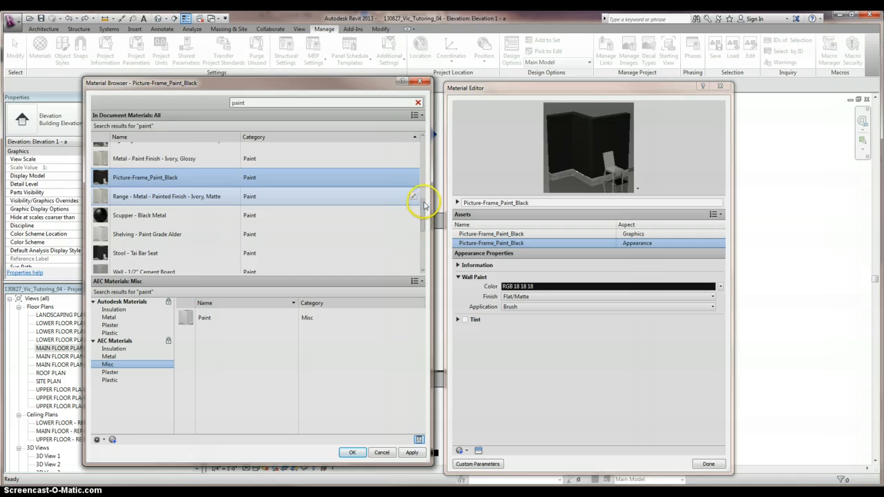
Select the Paint - Green material in the search results and bring up the options of its Cool White appearance asset
mouse_move(424, 204)
left_mouse_down()
mouse_move(424, 180)
mouse_move(424, 231)
mouse_move(428, 173)
mouse_move(423, 200)
mouse_move(421, 166)
left_mouse_up()
left_click(311, 103)
left_click(179, 157)
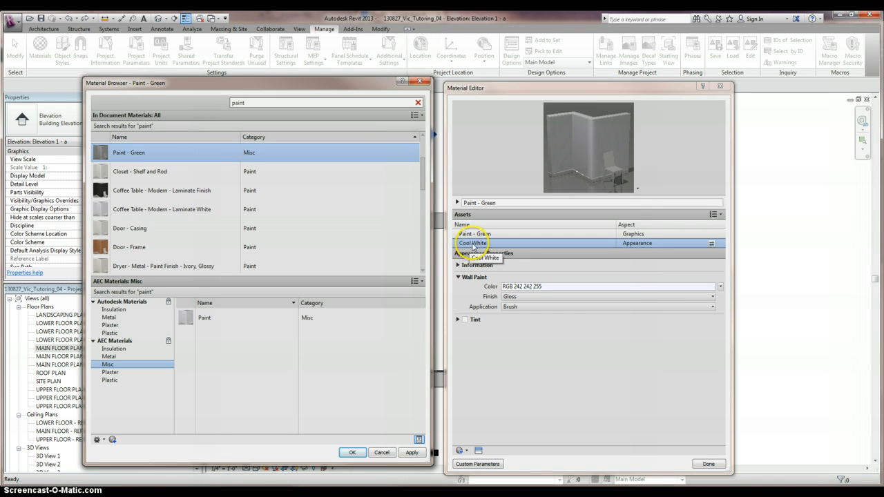
left_click_drag(423, 183, 420, 174)
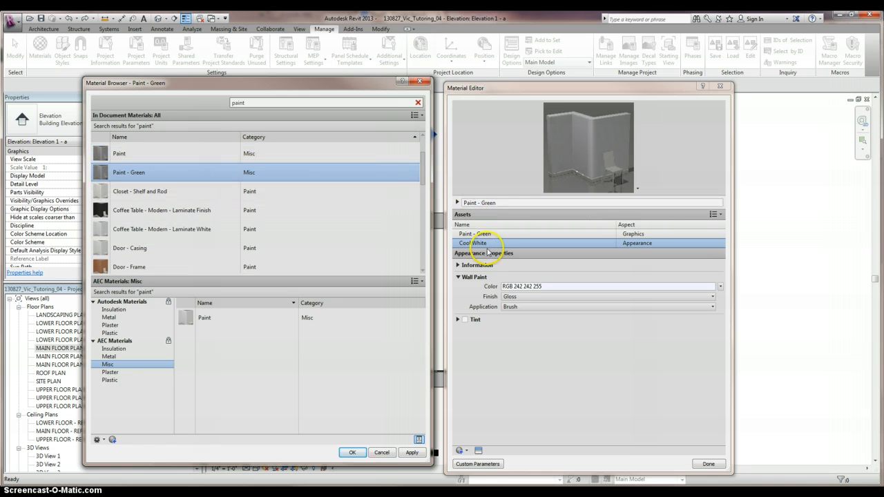
right_click(481, 246)
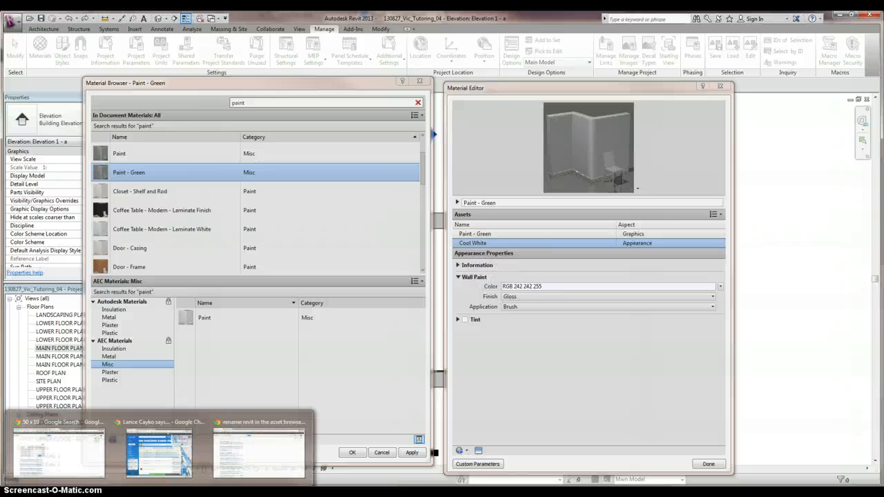
Switch to Chrome, read the Autodesk WikiHelp comment on where to rename a material asset, and return to Revit
mouse_move(219, 469)
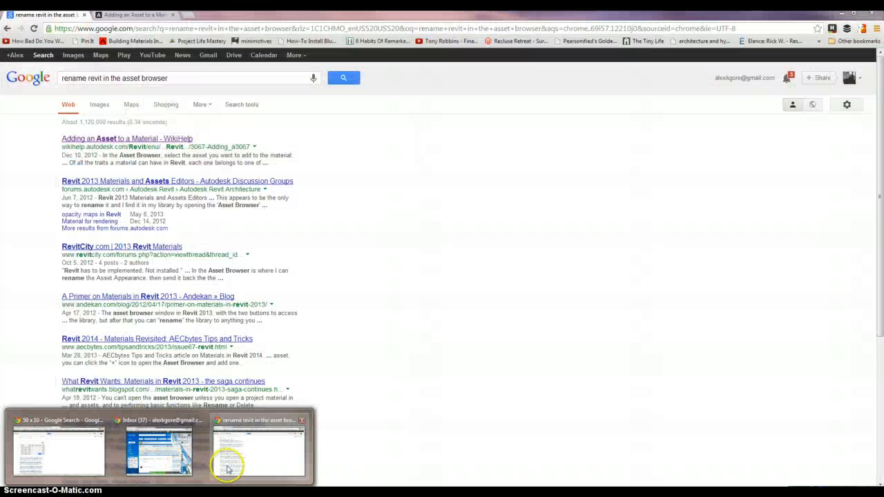
left_click(232, 463)
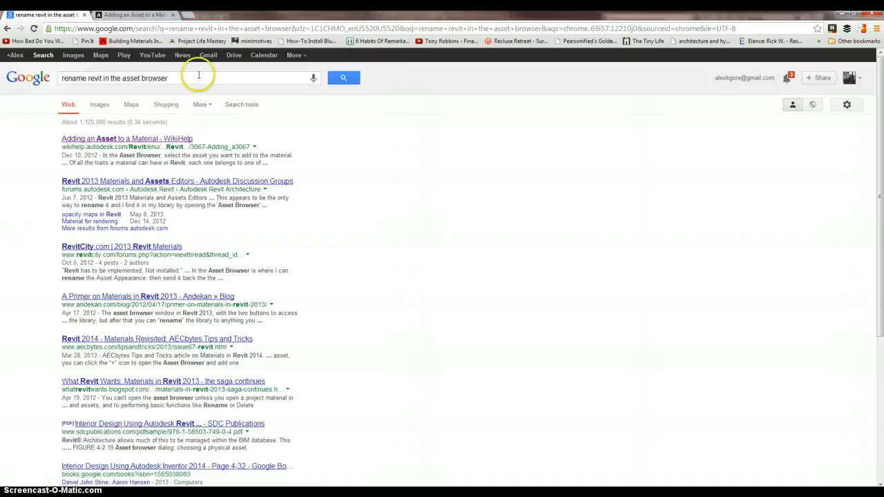
left_click(161, 16)
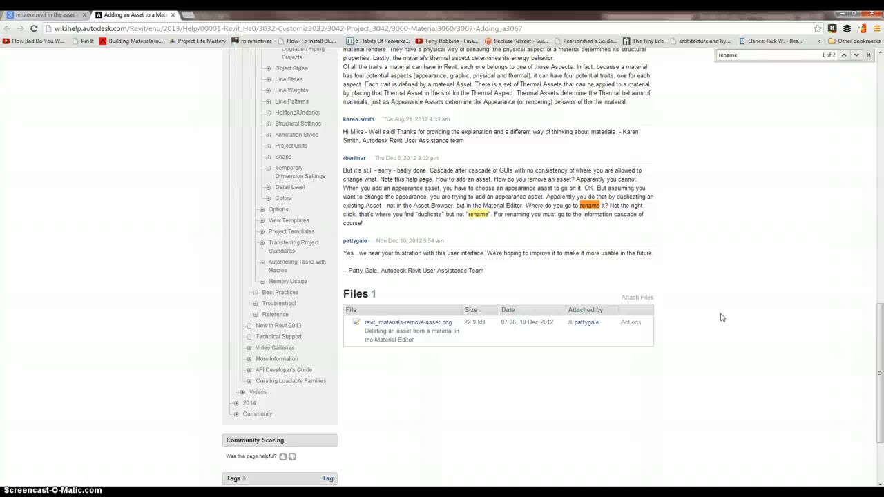
left_click(744, 292)
left_click_drag(388, 205, 578, 205)
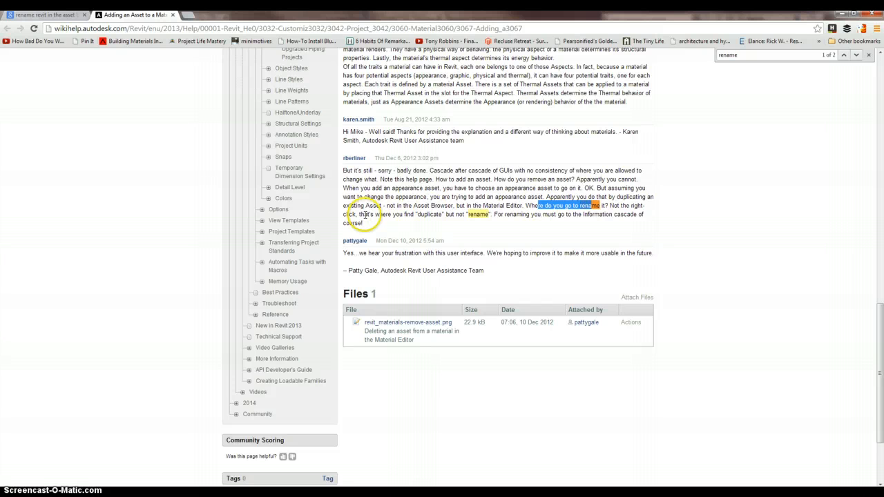
left_click_drag(364, 214, 448, 215)
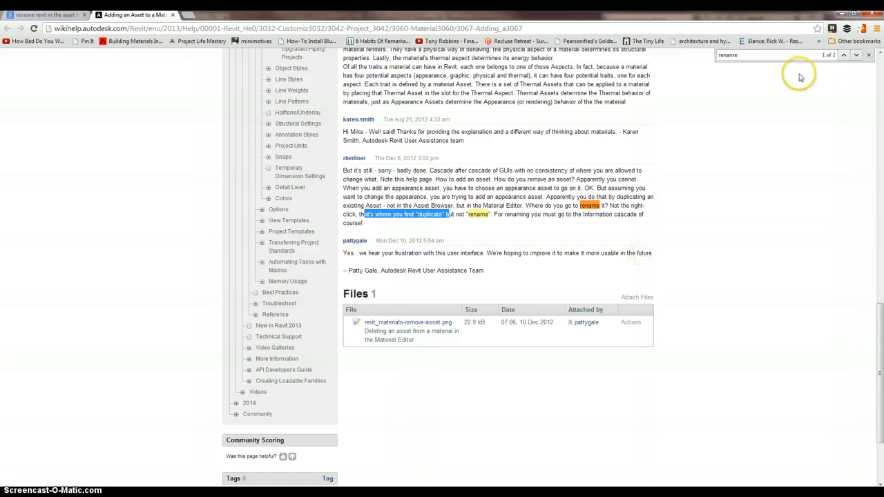
left_click(839, 15)
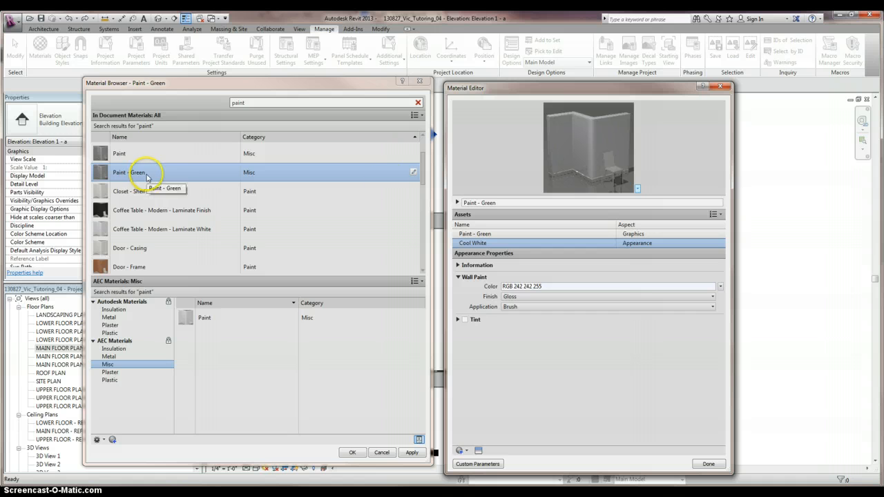
Expand the appearance asset's Information section and rename the asset as Paitn Green
left_click(457, 265)
left_click(538, 275)
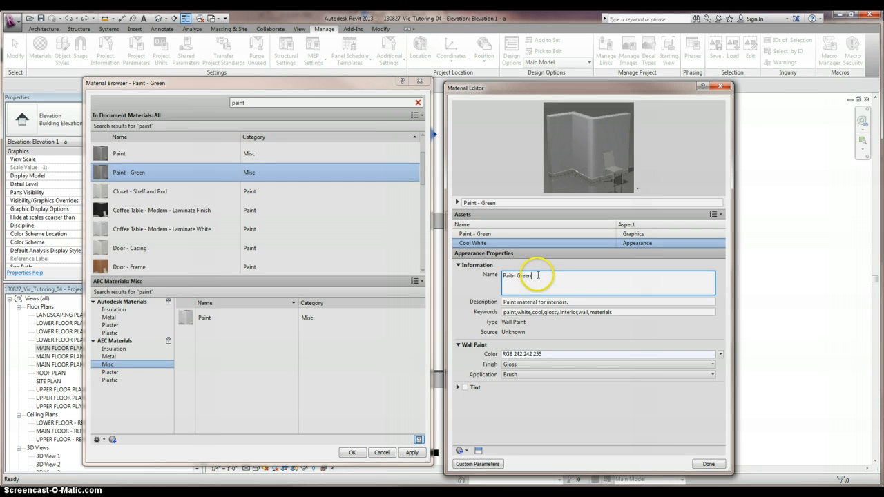
left_click(470, 291)
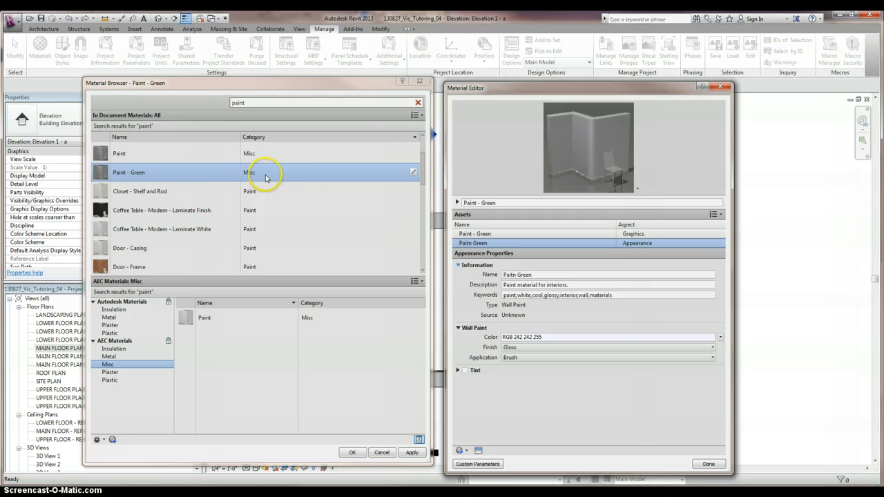
scroll(404, 247, "down", 1)
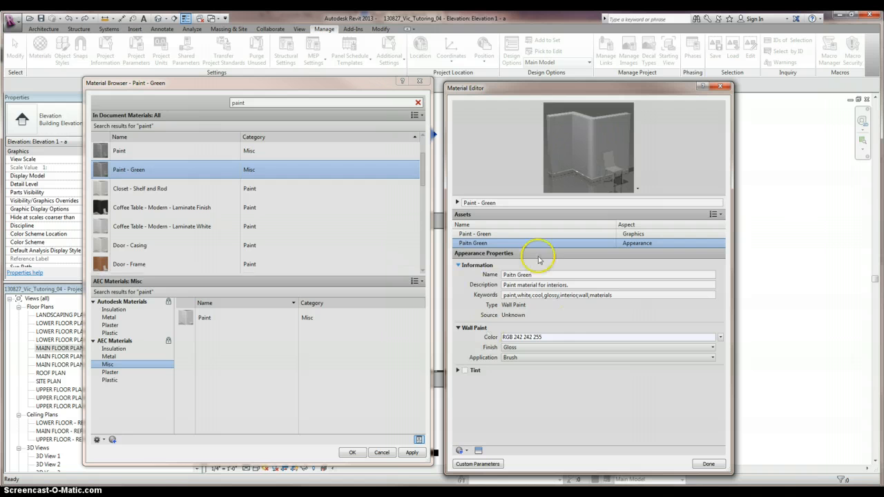
Set the shading color in the Paint - Green graphics properties to green, RGB 0 255 0
left_click(513, 235)
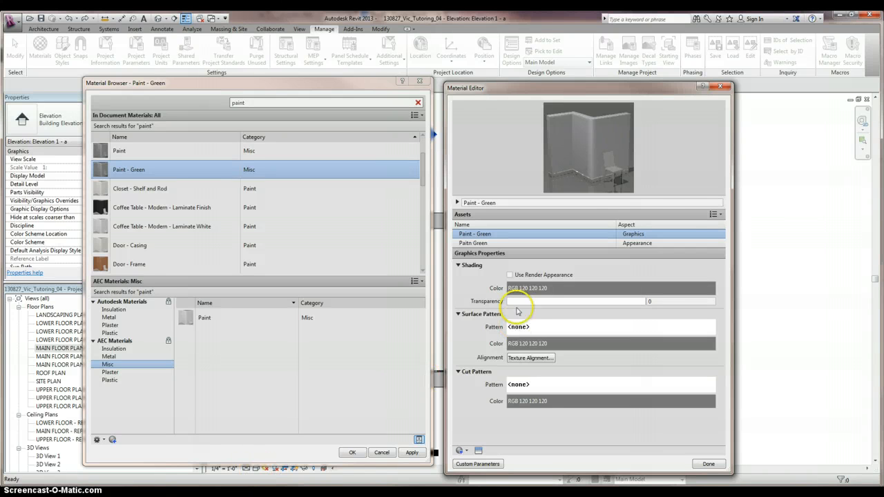
left_click(526, 288)
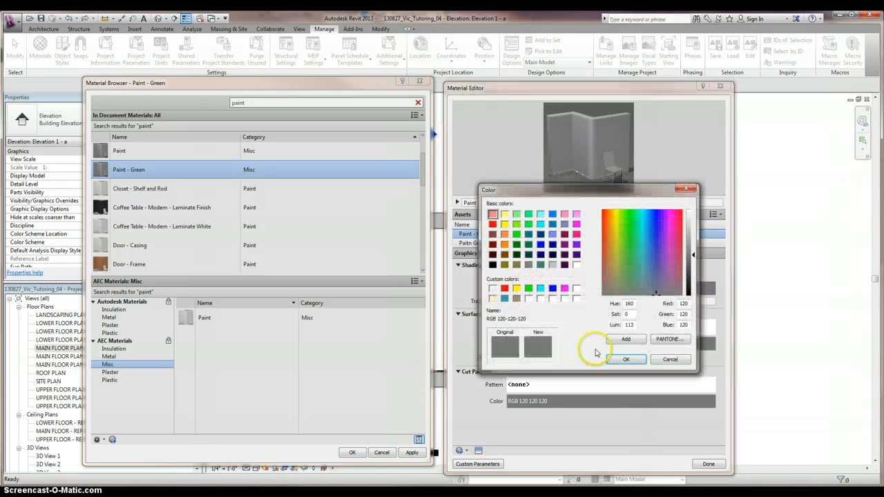
left_click(528, 288)
left_click(625, 361)
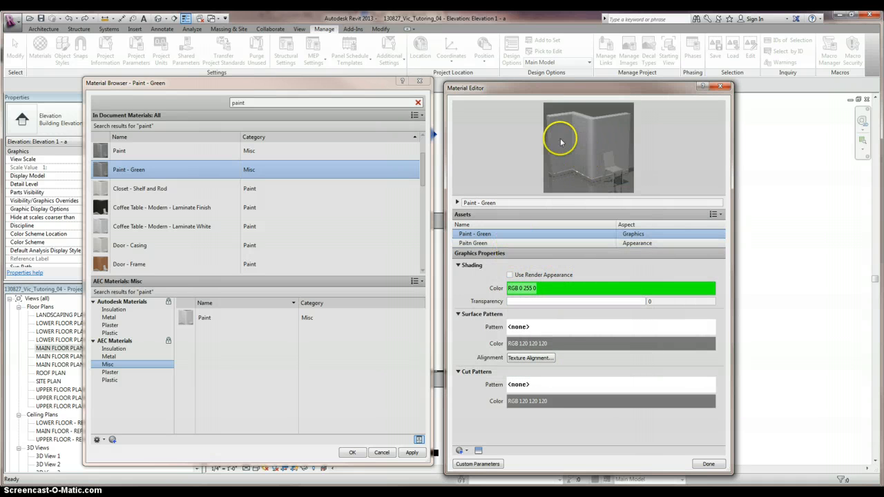
Return to the appearance asset of Paint - Green and edit its misspelled name to Paimt Green
left_click(525, 243)
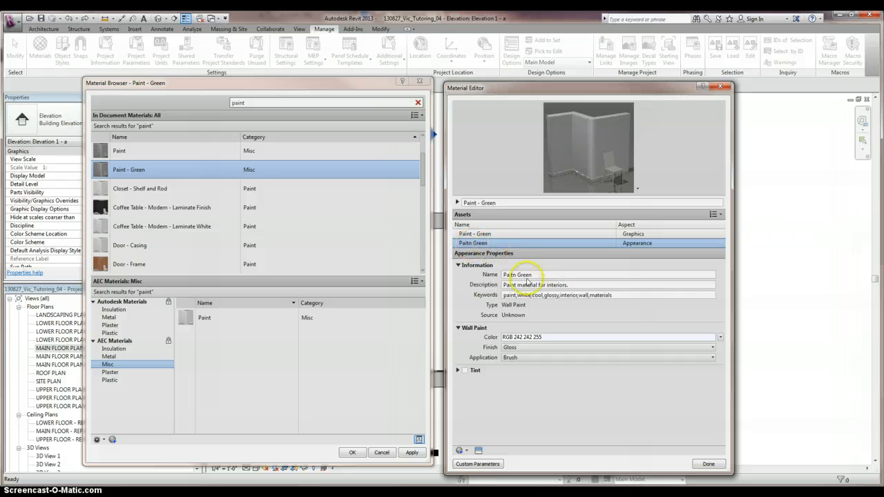
left_click(516, 275)
left_click(530, 274)
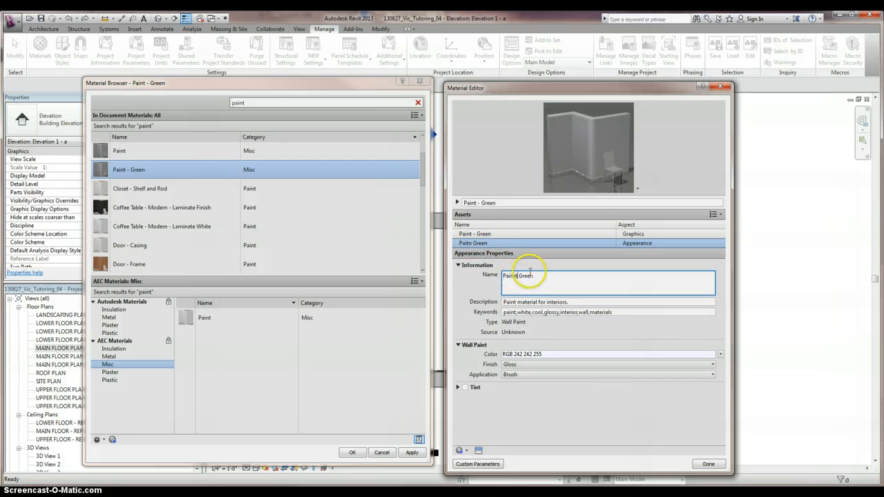
left_click(460, 282)
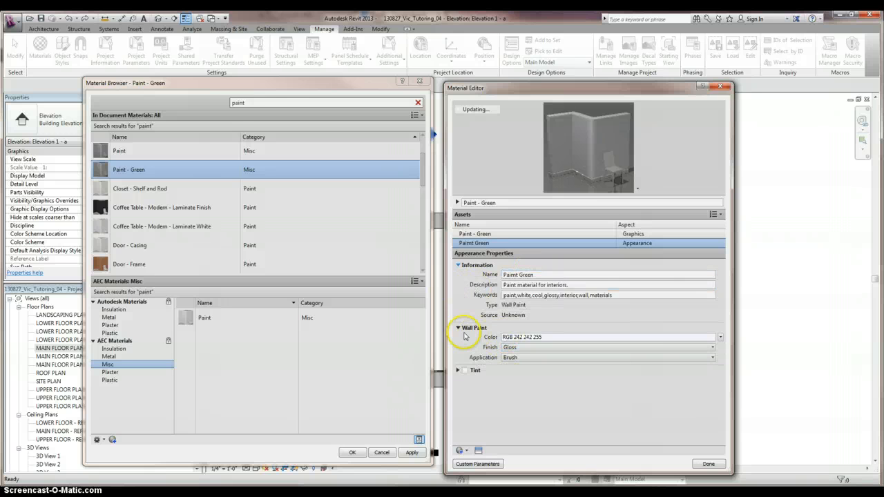
Set the appearance asset's Wall Paint color to green, RGB 0 255 0, review the graphics properties and finish editing the material
left_click(519, 337)
left_click(528, 287)
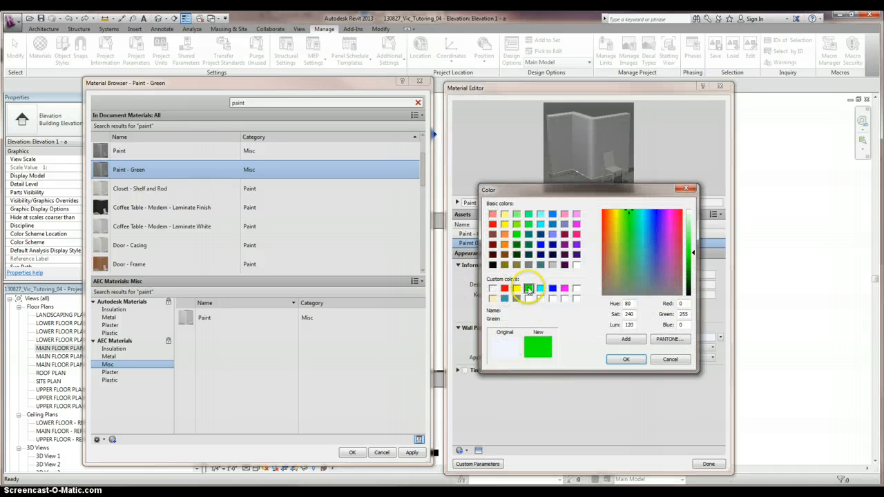
left_click(614, 362)
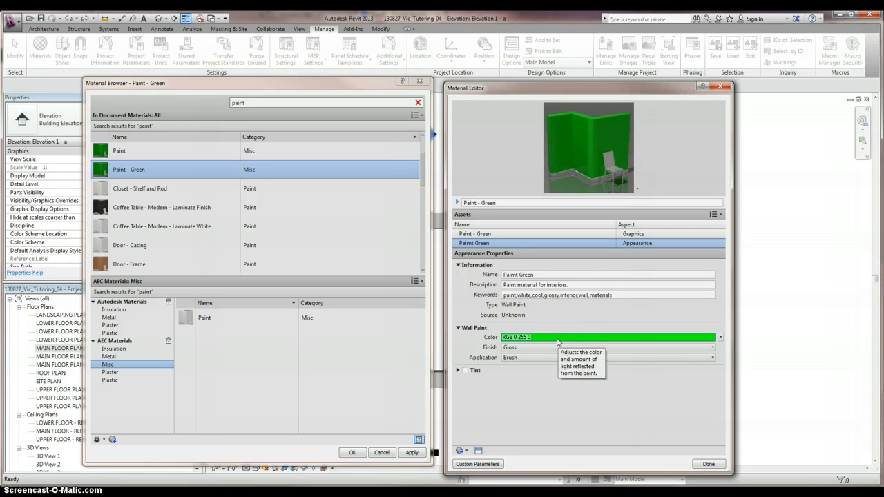
left_click(563, 160)
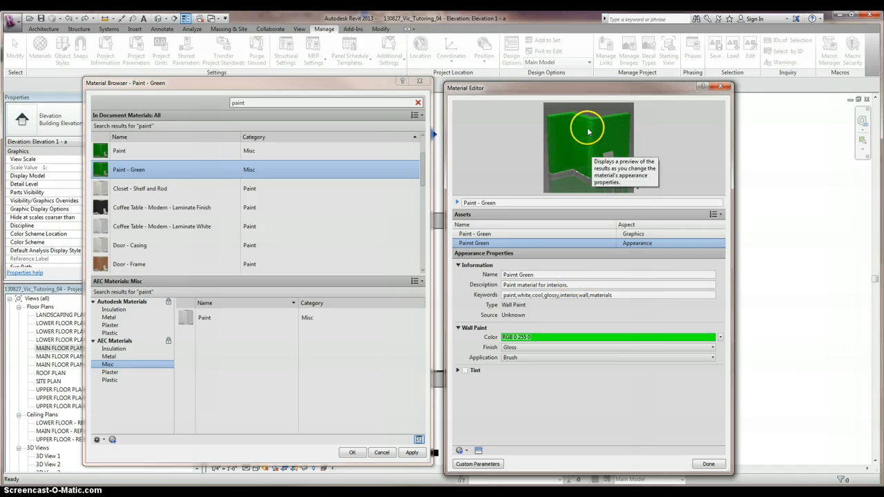
left_click(475, 233)
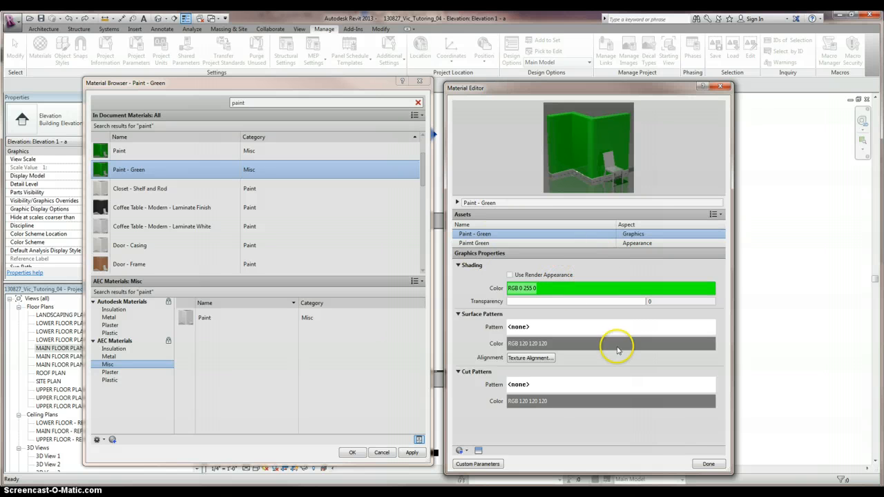
left_click(707, 464)
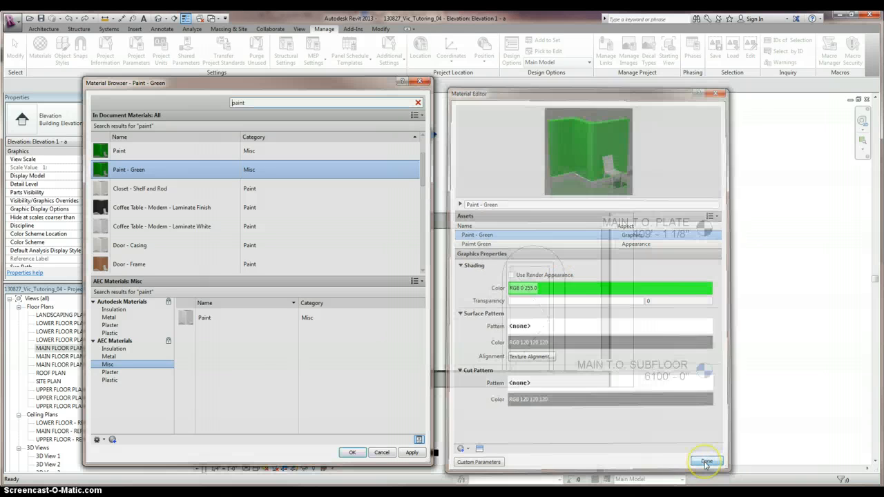
Open the original Paint material in the Material Editor and display the properties of its appearance asset
left_click(200, 156)
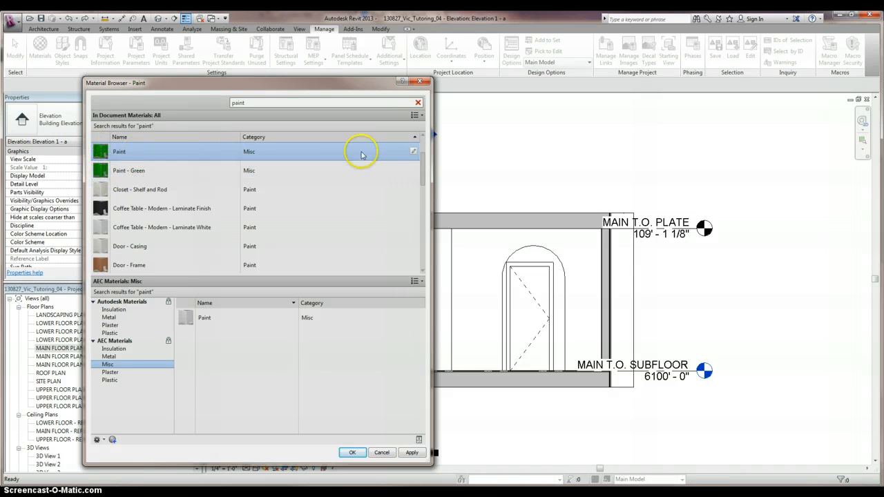
left_click(413, 151)
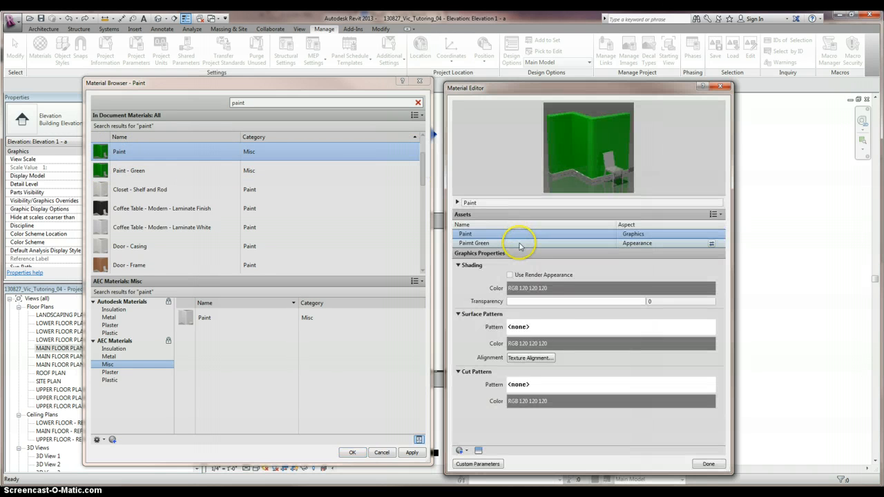
left_click(523, 243)
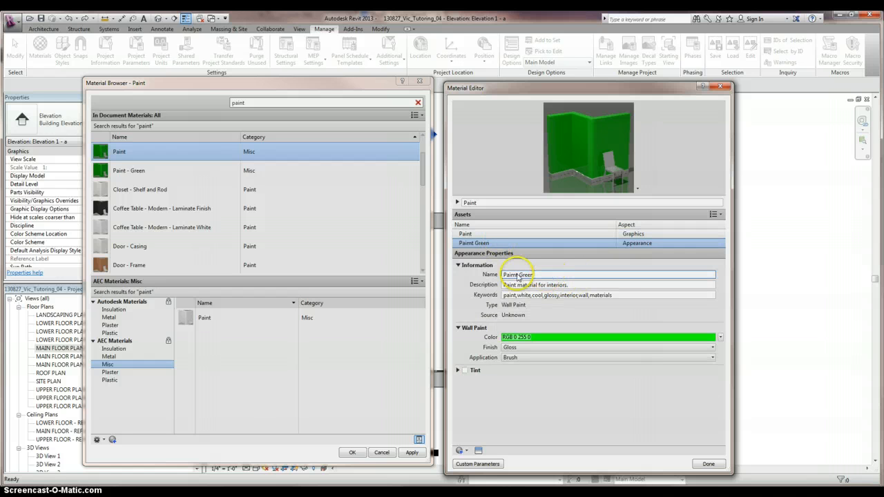
Start replacing the Paint material's appearance asset and search the Asset Browser for "paint"
left_click(711, 244)
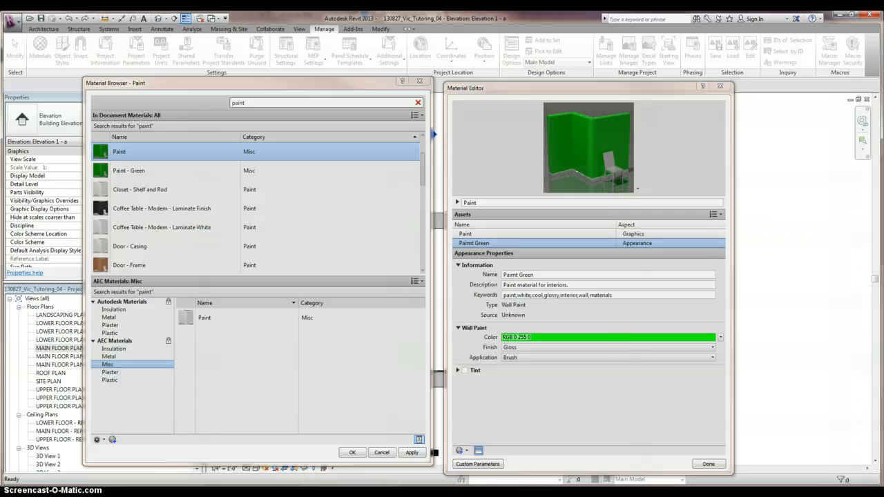
left_click(469, 189)
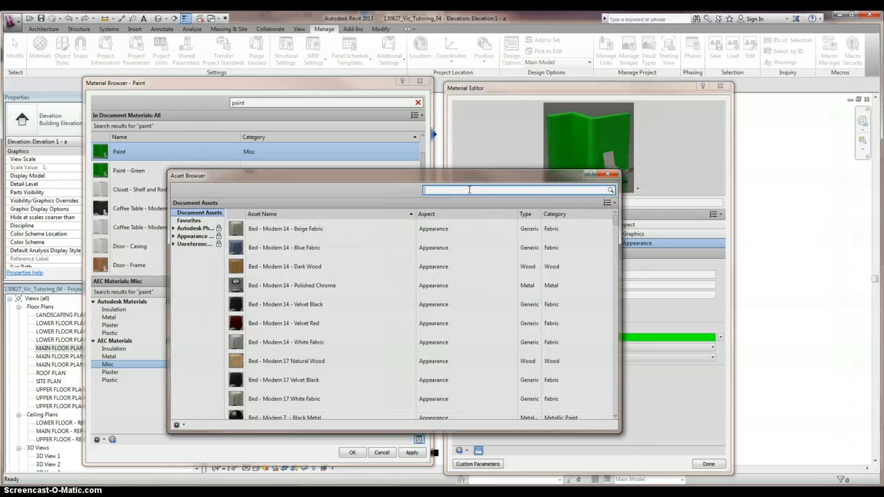
type("paint")
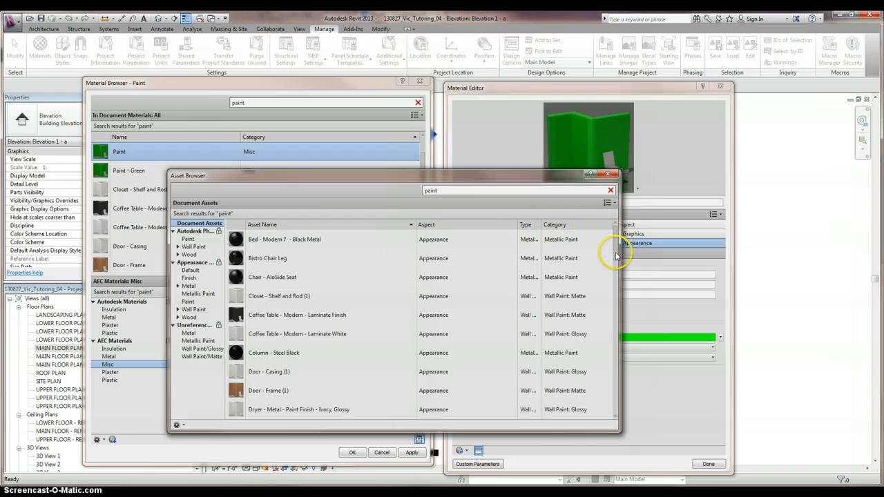
Look through the document assets in the search results for a replacement paint appearance
scroll(615, 252, "down", 2)
scroll(617, 281, "down", 3)
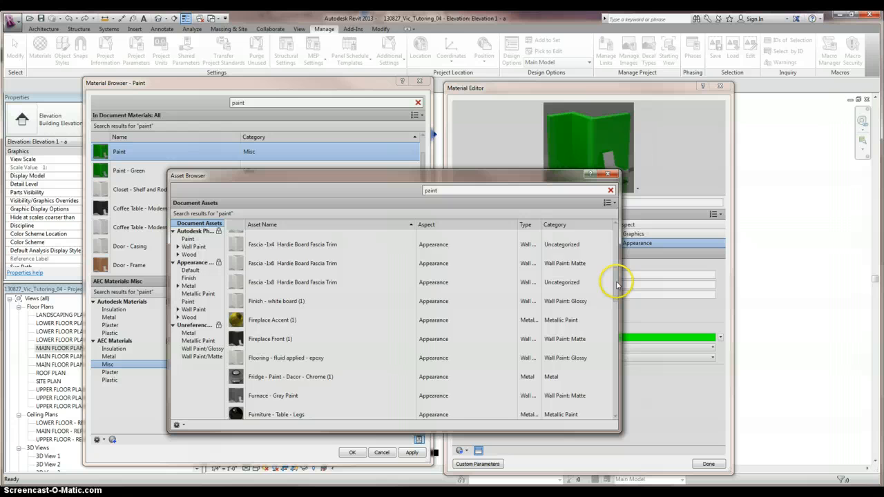
scroll(618, 304, "down", 3)
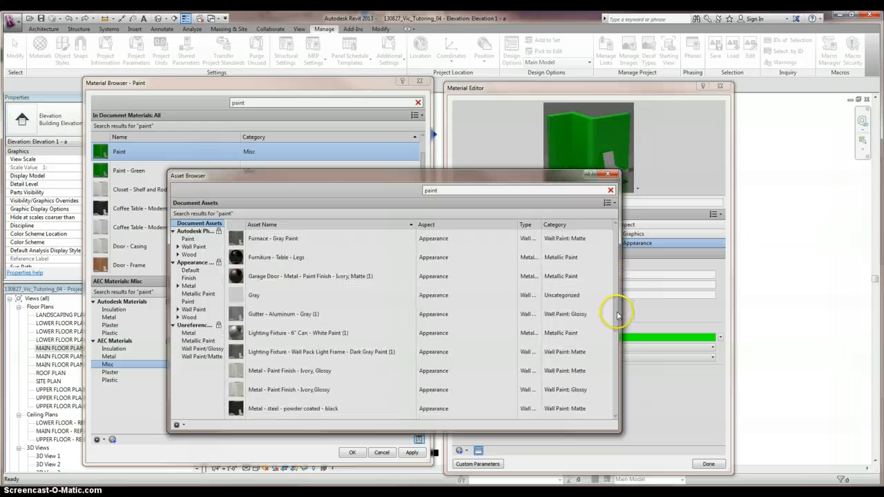
scroll(618, 328, "down", 3)
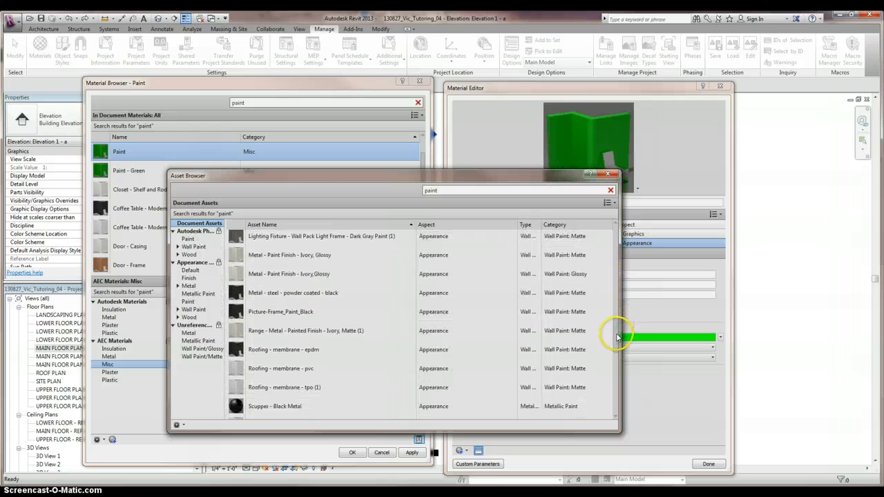
scroll(616, 343, "down", 3)
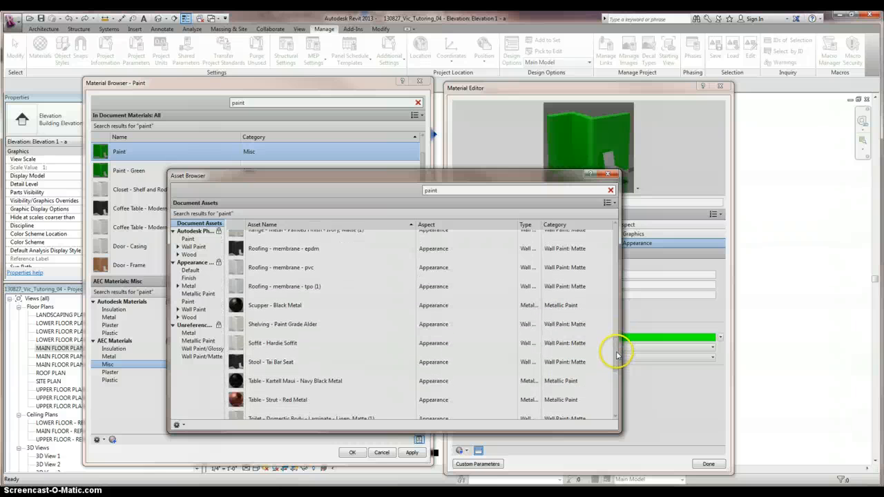
scroll(353, 319, "down", 3)
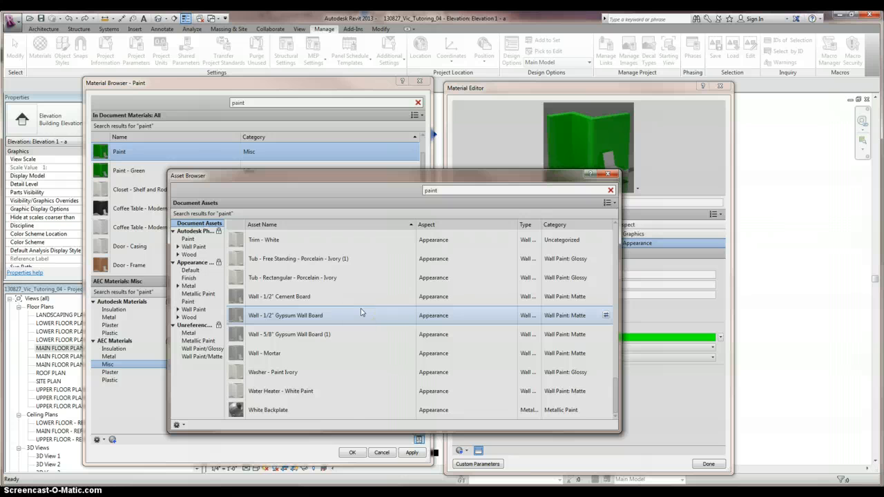
scroll(360, 312, "up", 8)
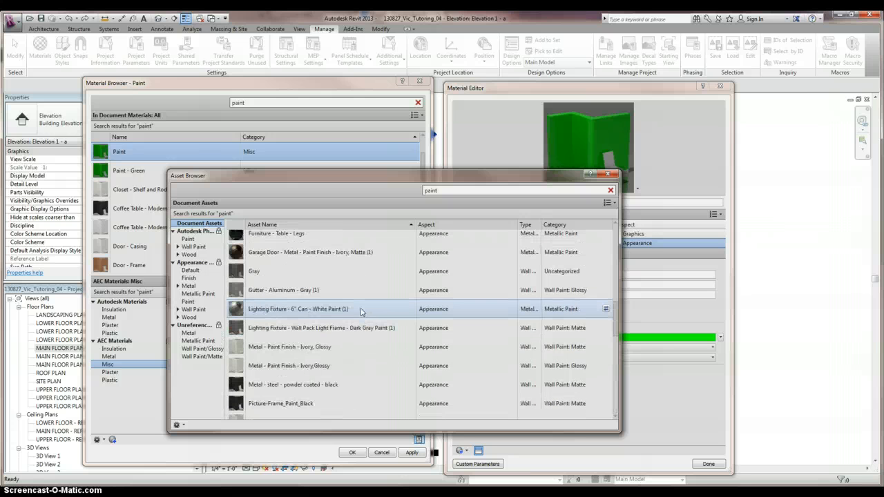
scroll(361, 312, "up", 3)
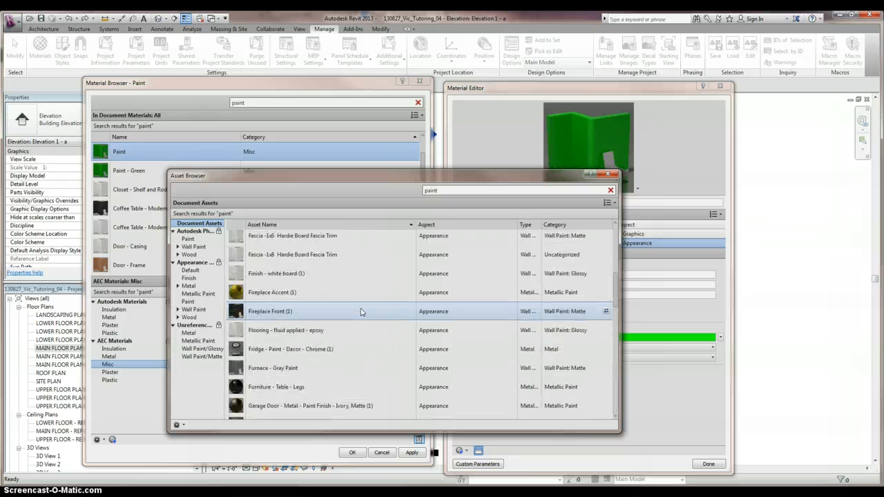
scroll(360, 312, "up", 1)
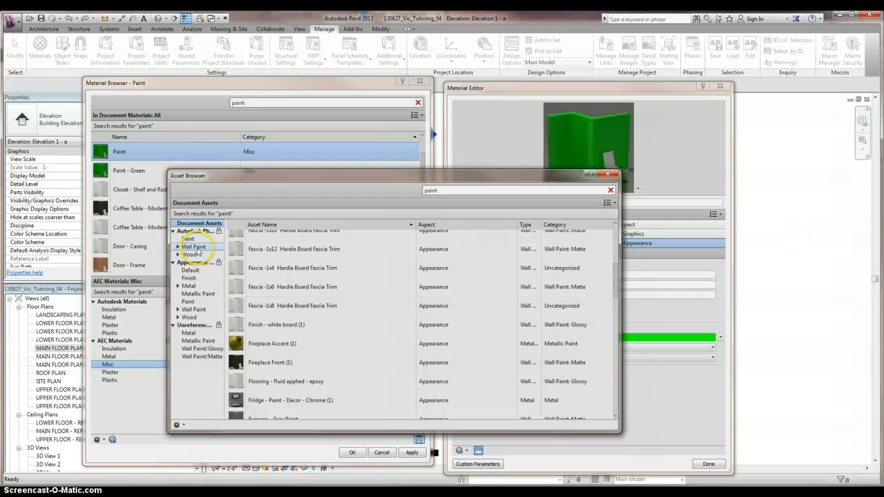
Replace the Paint material's appearance asset with Ivory Gloss from the Appearance Library's Wall Paint category and finish editing the material
left_click(193, 246)
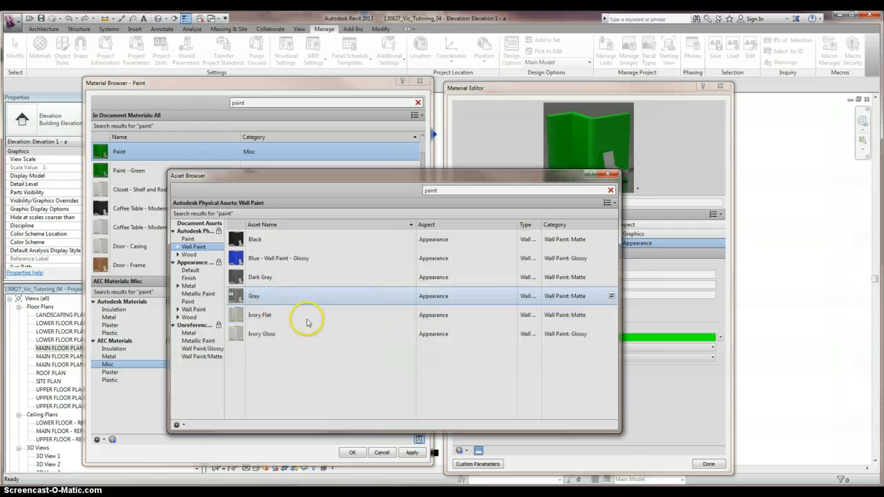
left_click(199, 310)
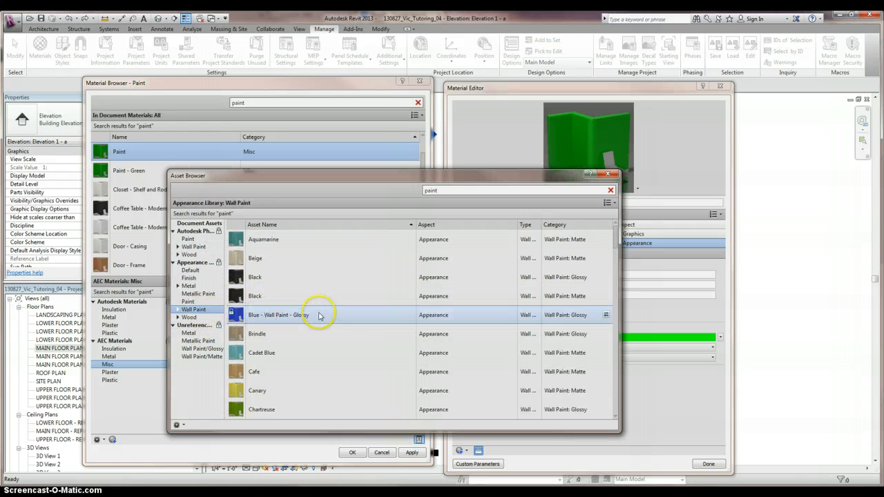
scroll(348, 313, "down", 10)
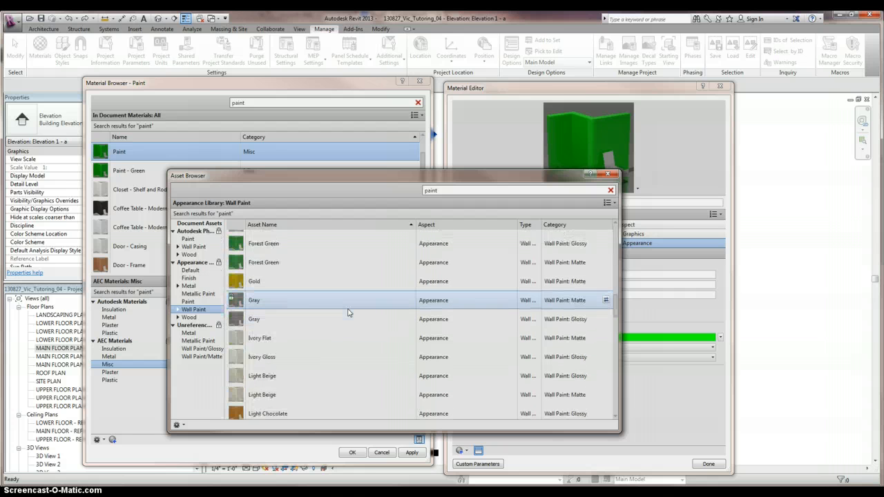
scroll(348, 313, "down", 5)
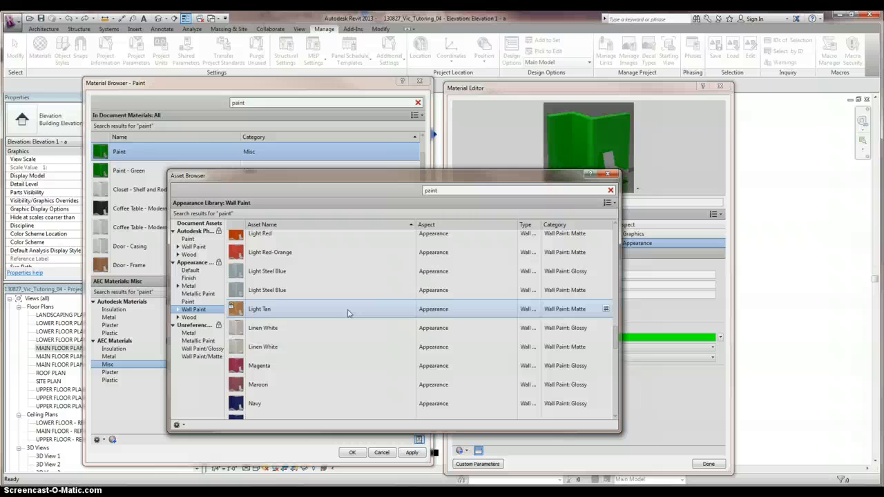
scroll(357, 342, "down", 5)
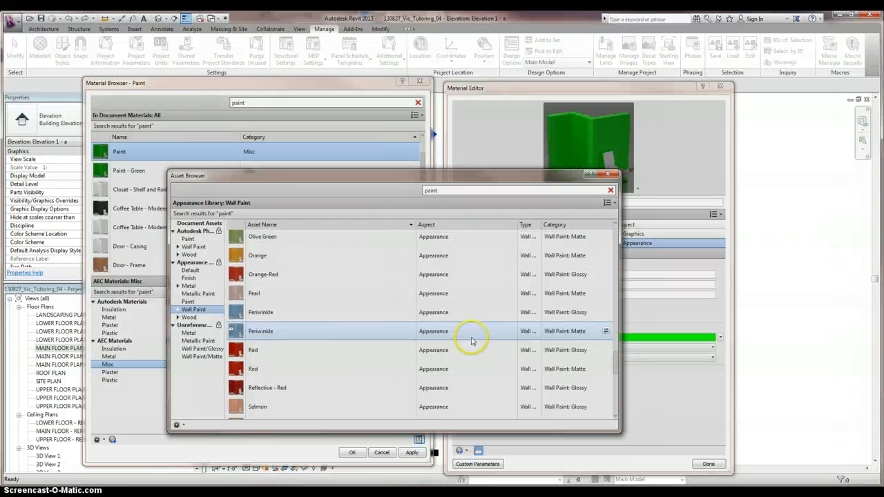
scroll(330, 317, "up", 15)
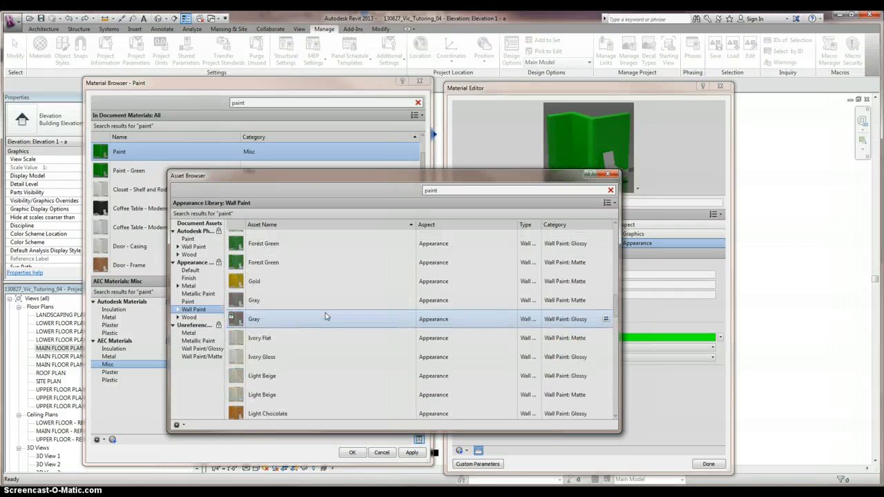
scroll(326, 316, "up", 3)
scroll(350, 335, "down", 5)
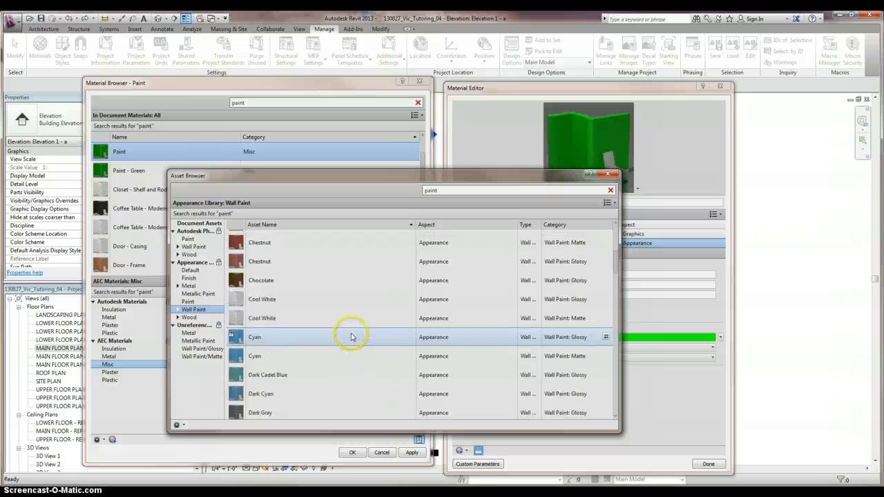
scroll(349, 293, "up", 3)
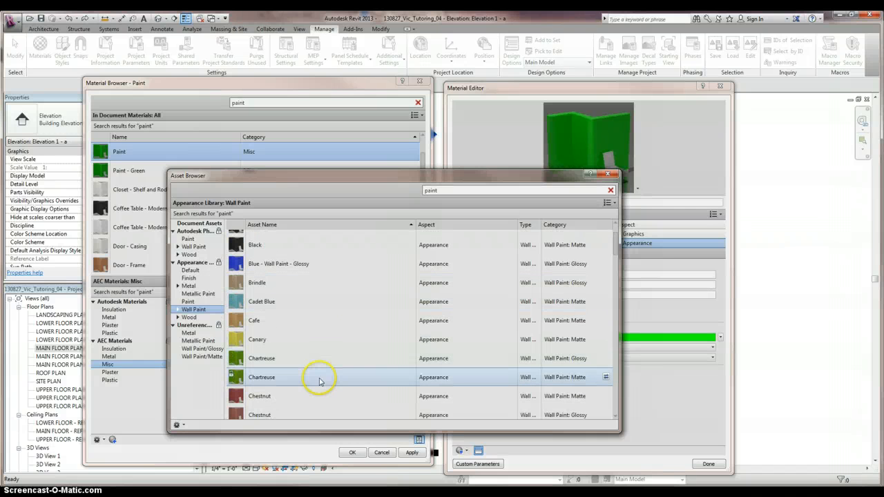
scroll(307, 373, "down", 8)
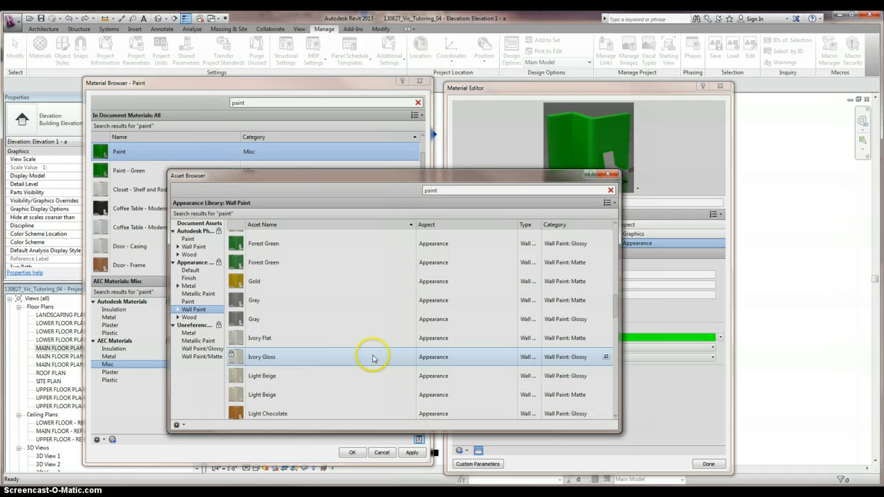
left_click(606, 357)
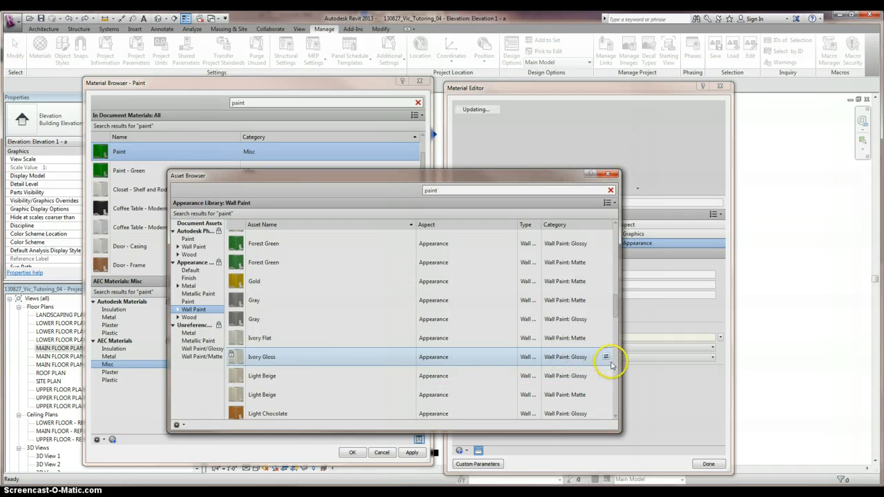
left_click(612, 176)
left_click(708, 464)
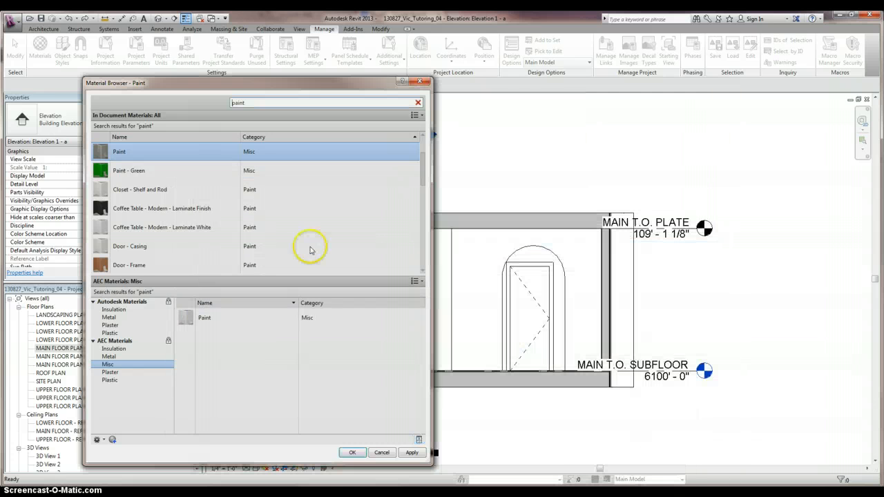
Open the Paint - Green material in the Material Editor with its appearance asset displayed
left_click(154, 170)
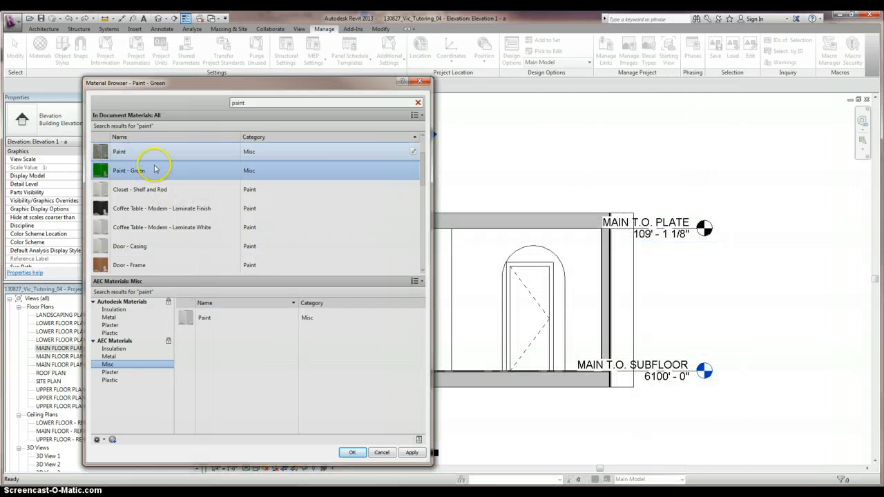
left_click(413, 170)
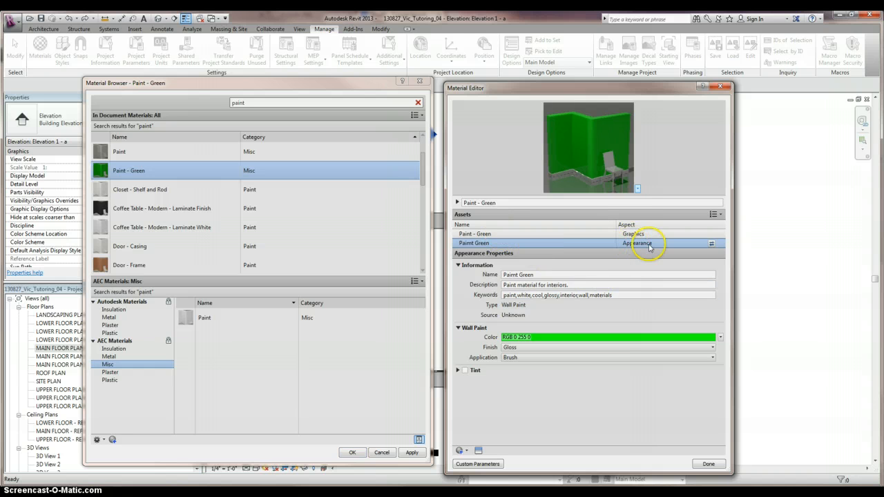
Replace the Paint - Green material's appearance asset with the glossy Forest Green from the Wall Paint library
left_click(711, 243)
left_click(407, 251)
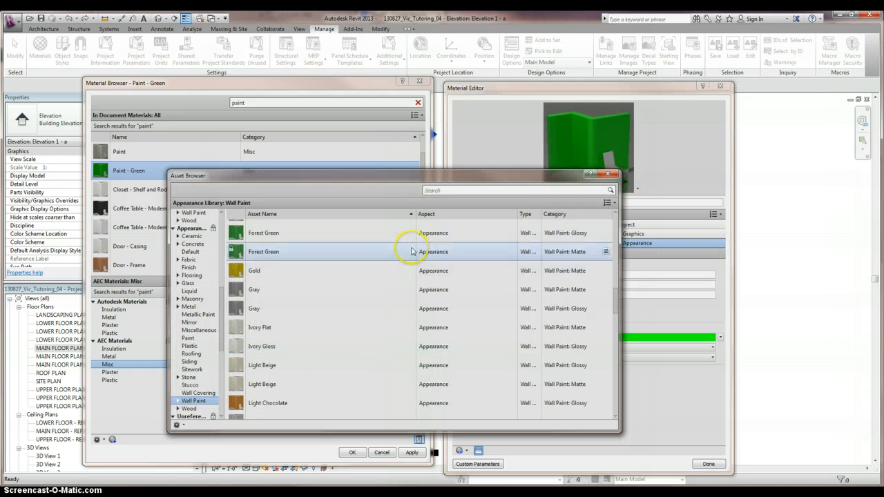
left_click(329, 235)
scroll(497, 373, "down", 1)
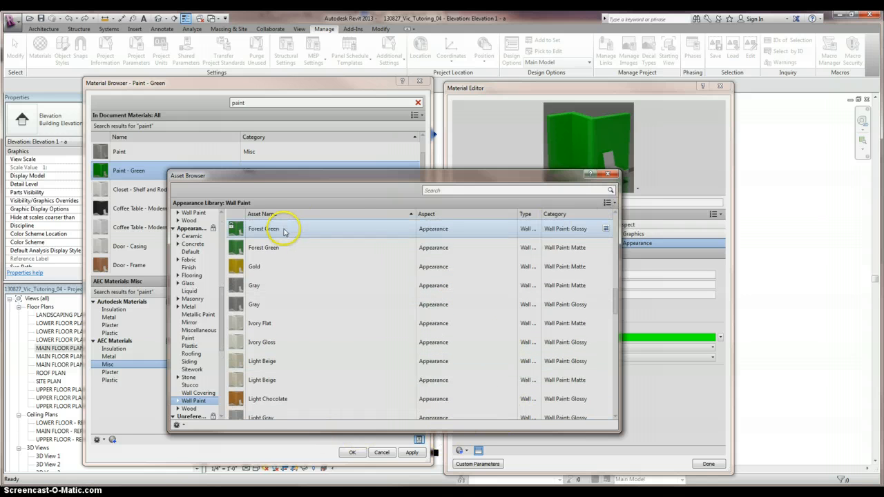
left_click(605, 229)
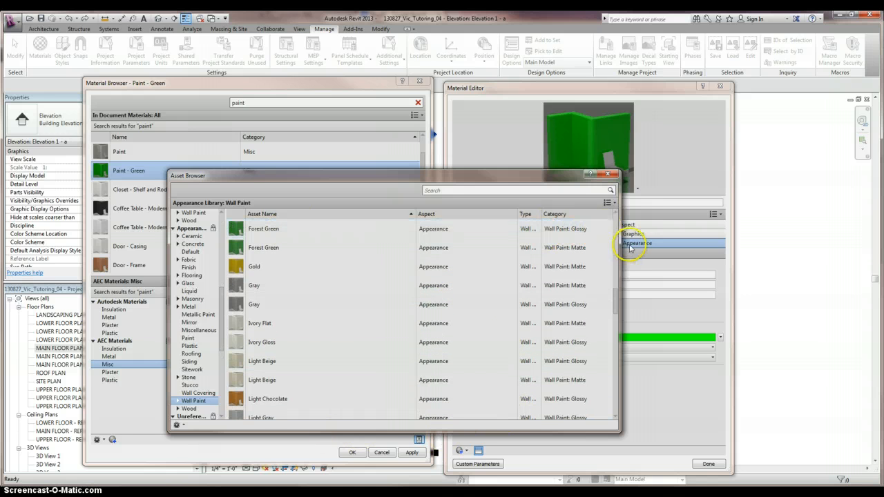
left_click(606, 175)
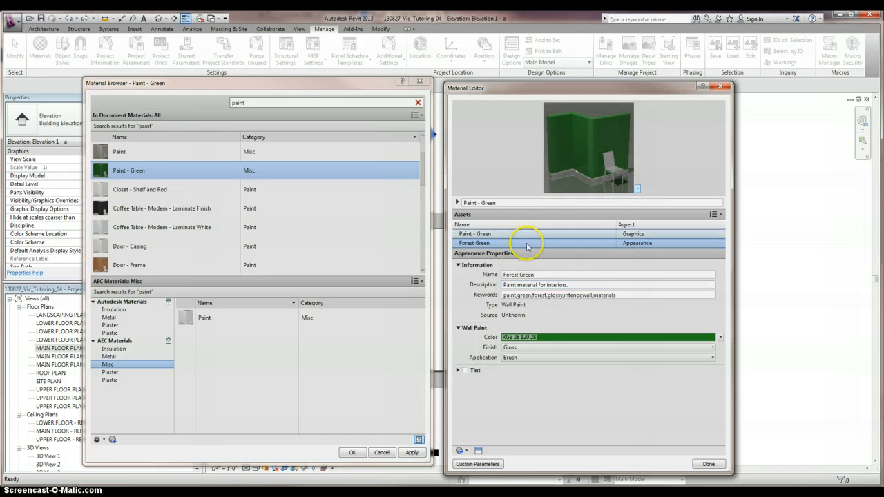
Replace the Paint - Green appearance asset with the matte Chartreuse wall paint, finish editing and accept the material changes
left_click(715, 243)
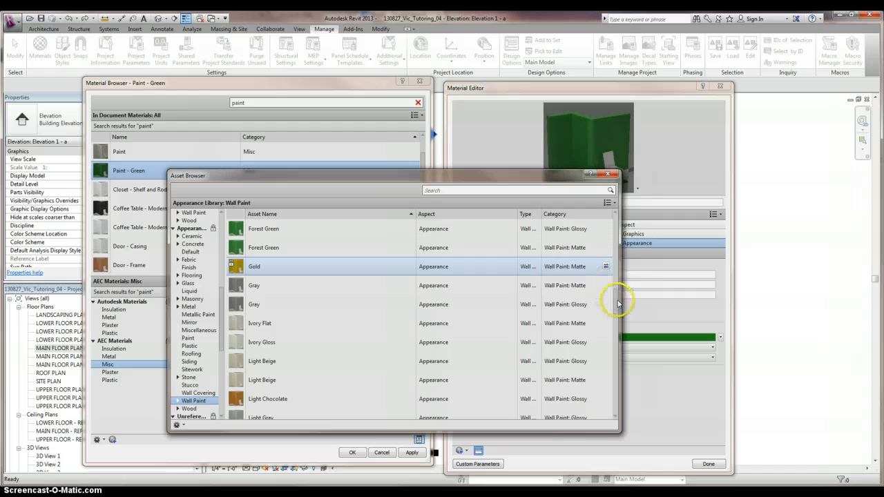
left_click_drag(618, 298, 613, 289)
scroll(613, 283, "up", 4)
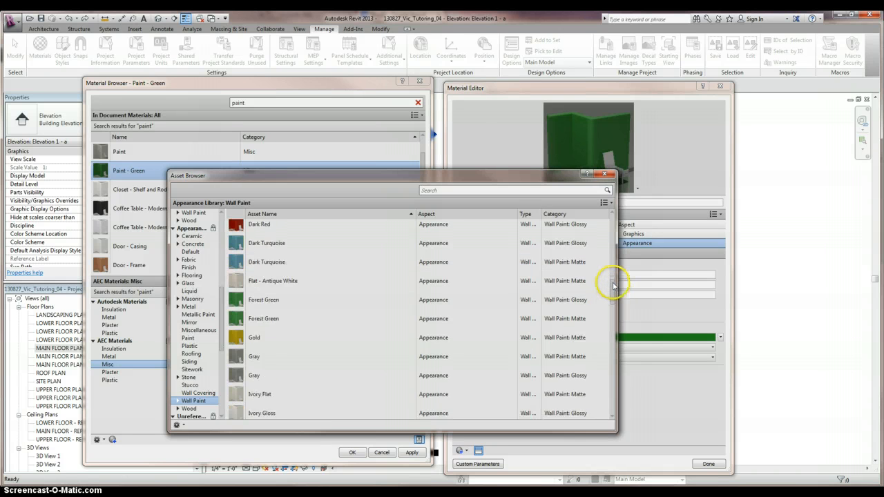
left_click_drag(613, 278, 605, 226)
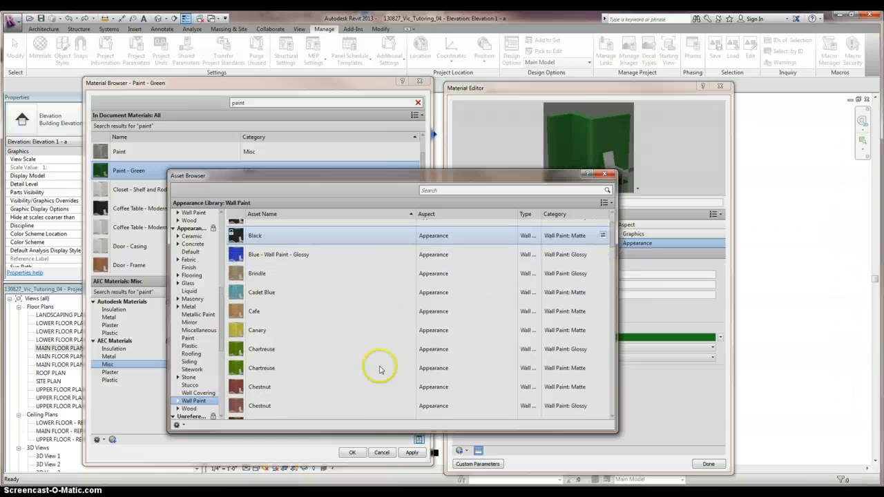
left_click(341, 373)
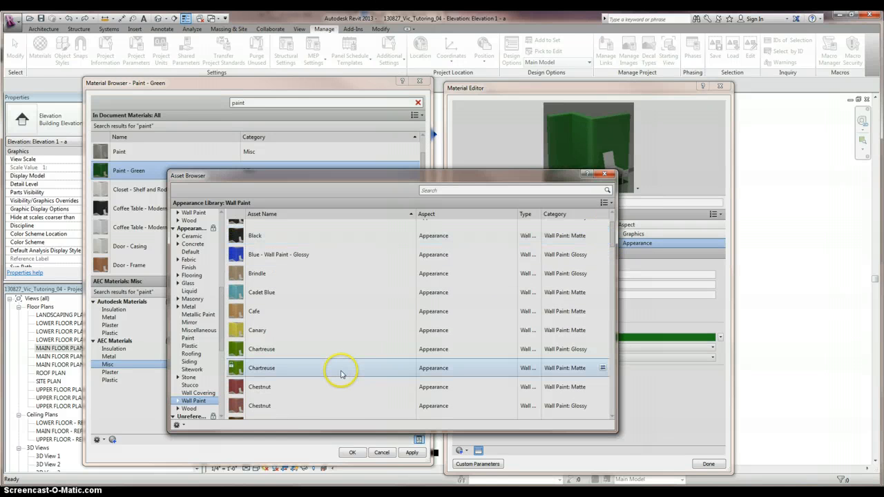
left_click(603, 368)
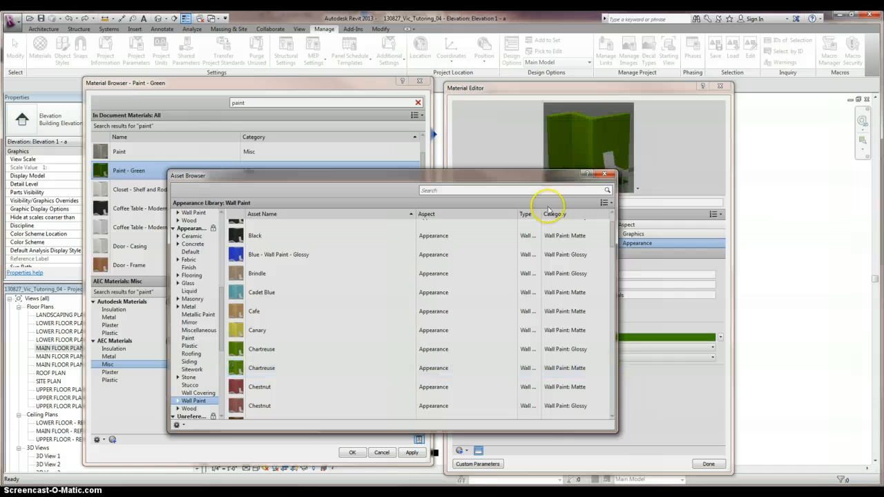
left_click(605, 175)
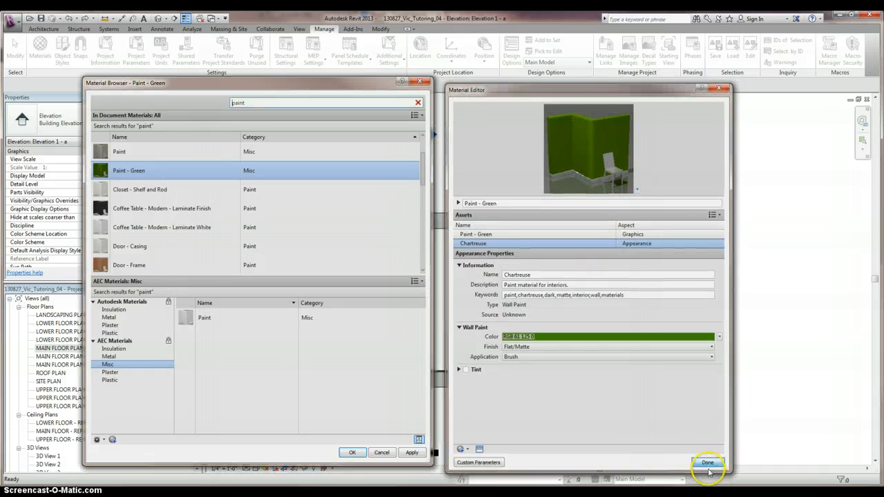
left_click(708, 464)
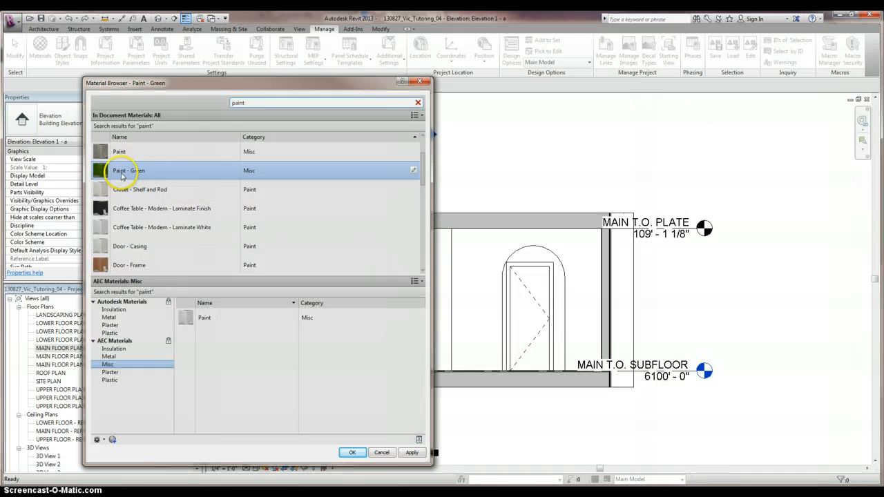
left_click(352, 452)
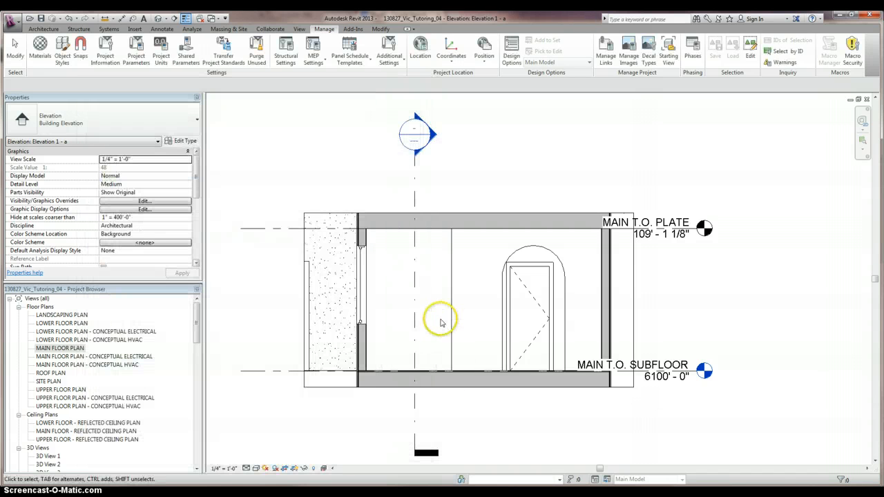
Set the interior elevation view's visual style to Shaded
left_click(256, 469)
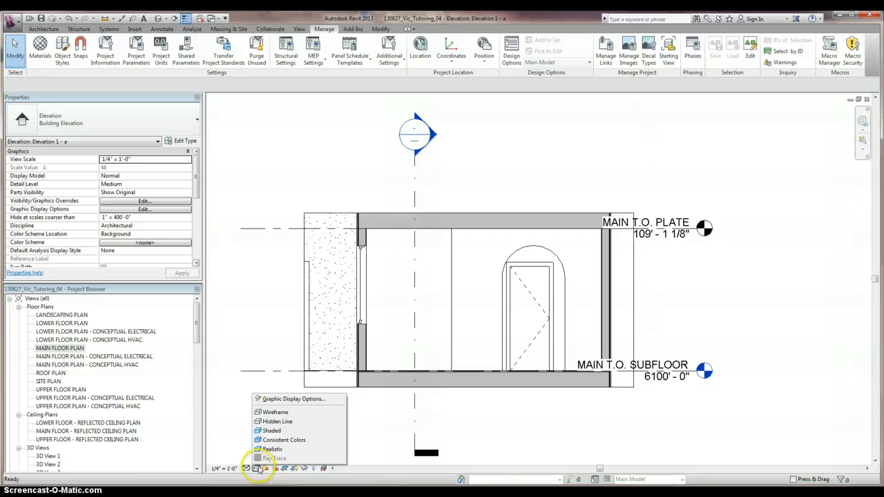
left_click(272, 430)
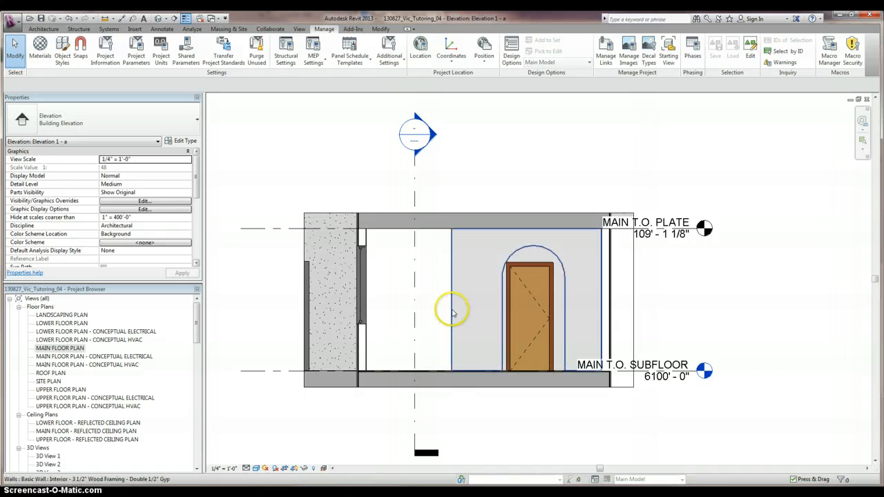